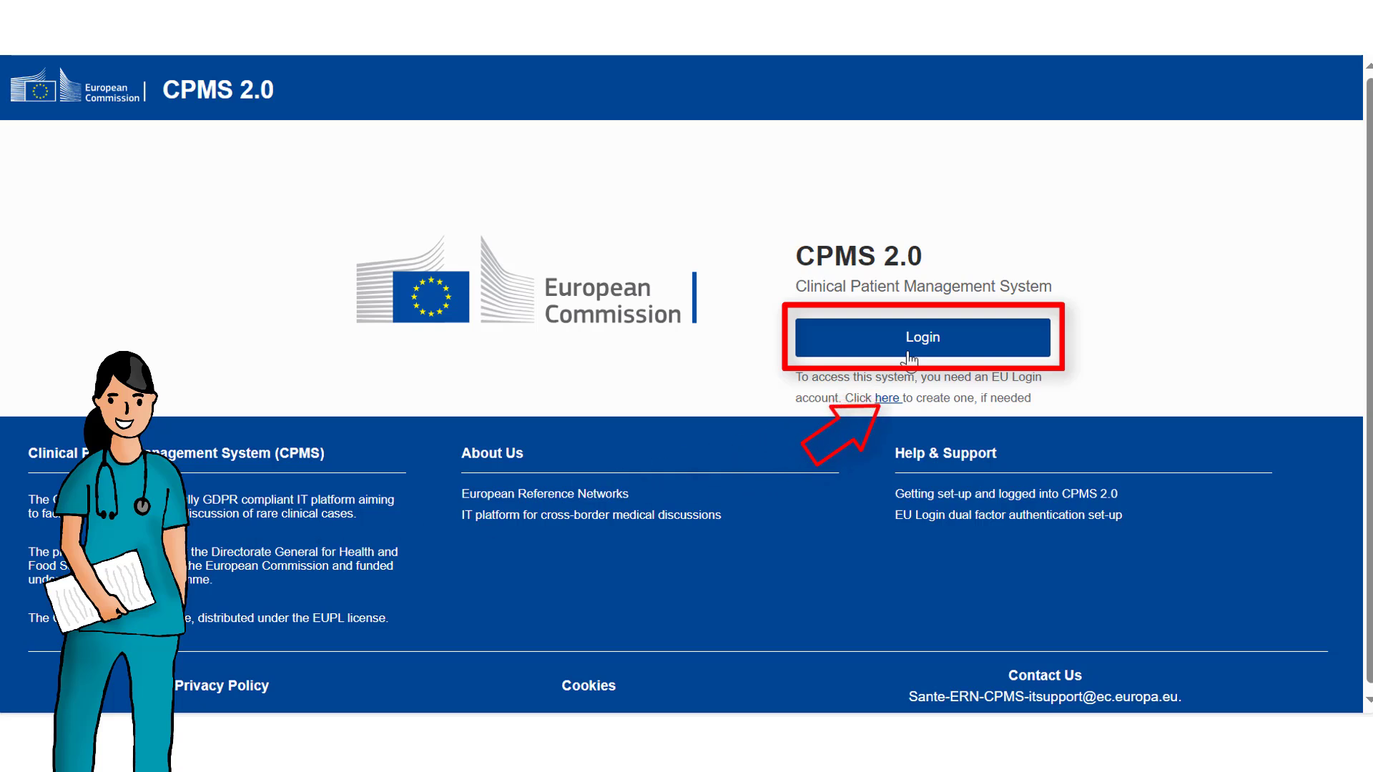
Log in to CPMS 2.0 and accept the User Consent page.
click(908, 357)
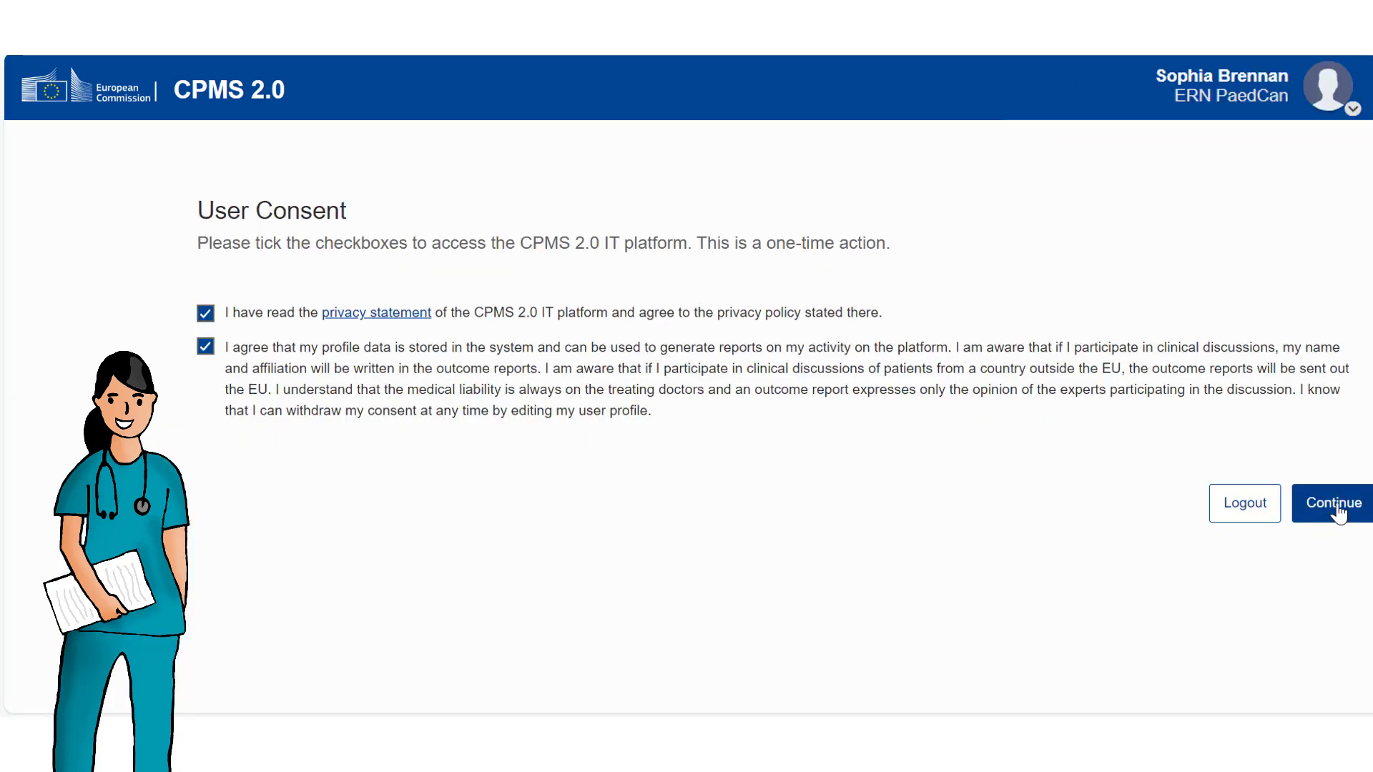
click(1339, 513)
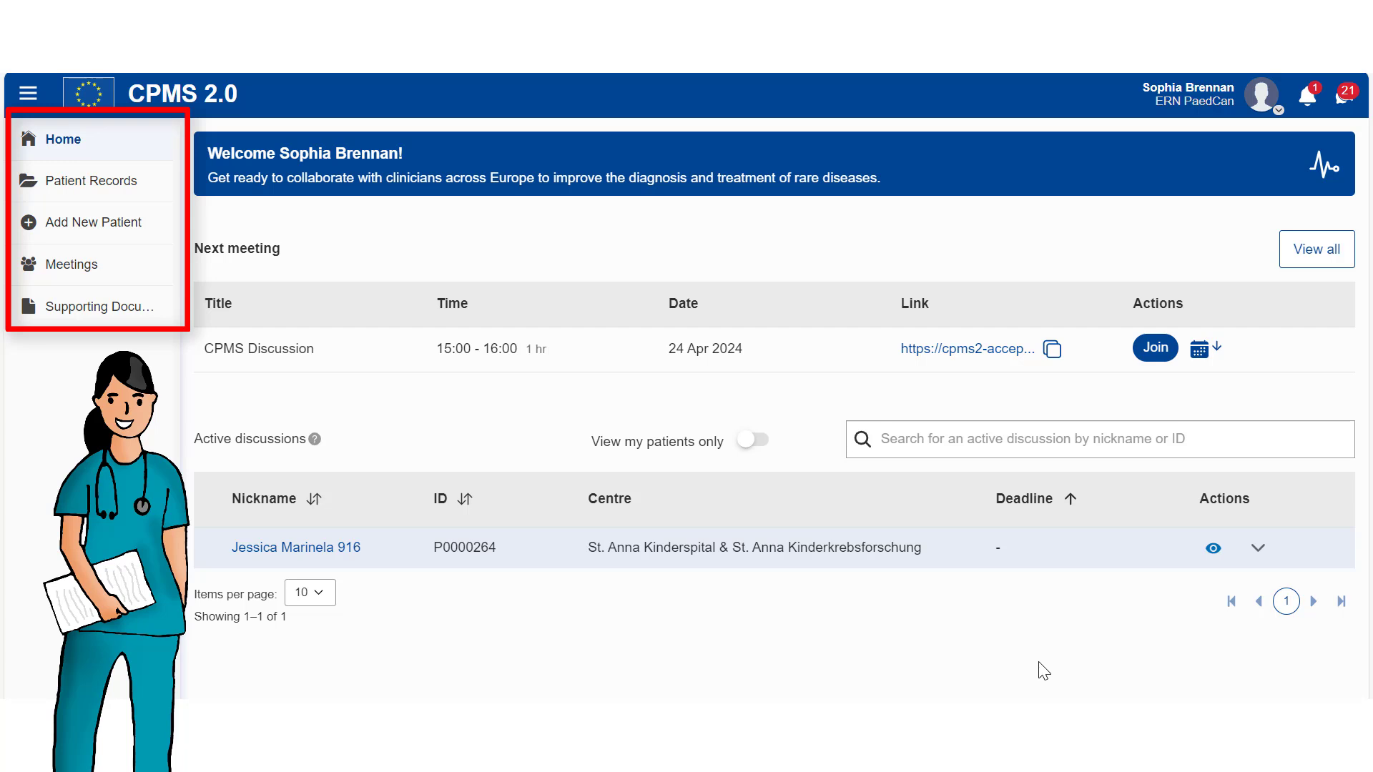
click(118, 184)
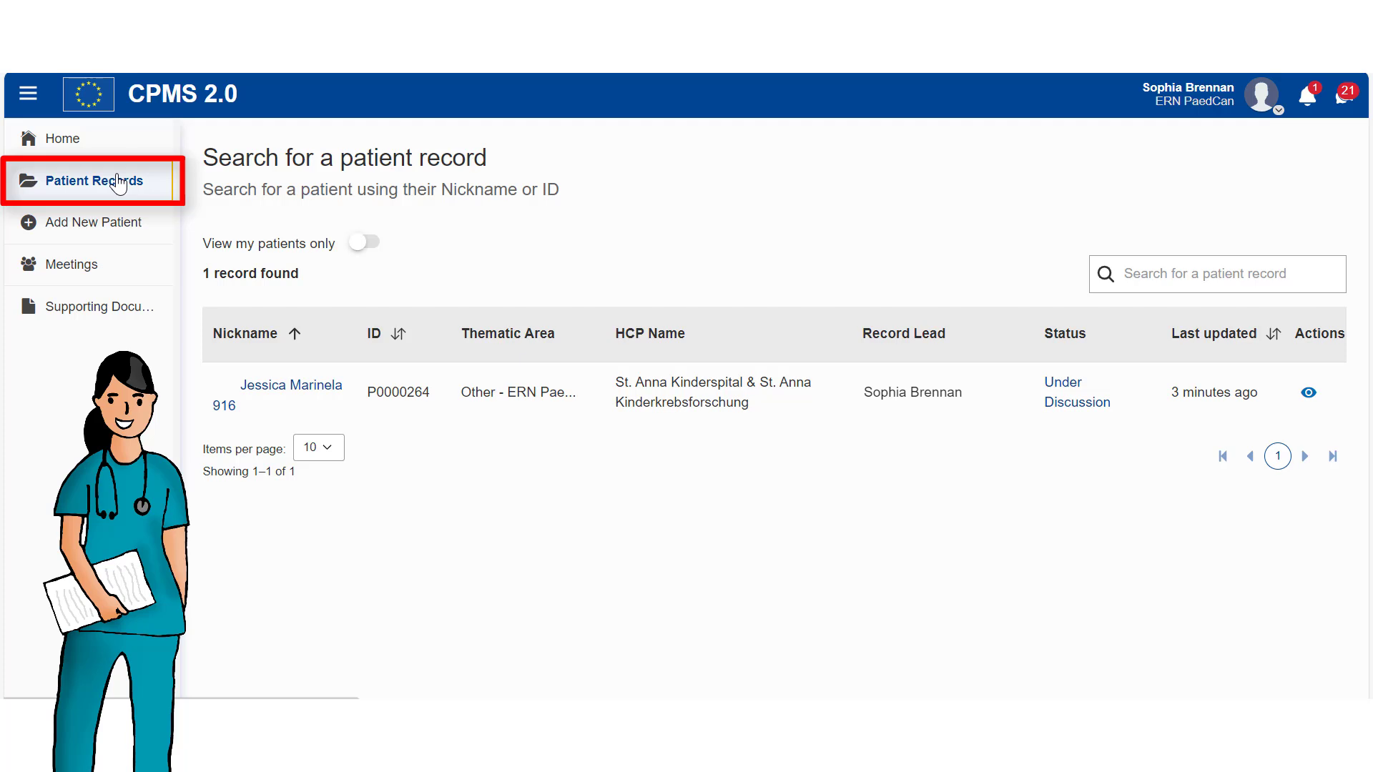
click(85, 231)
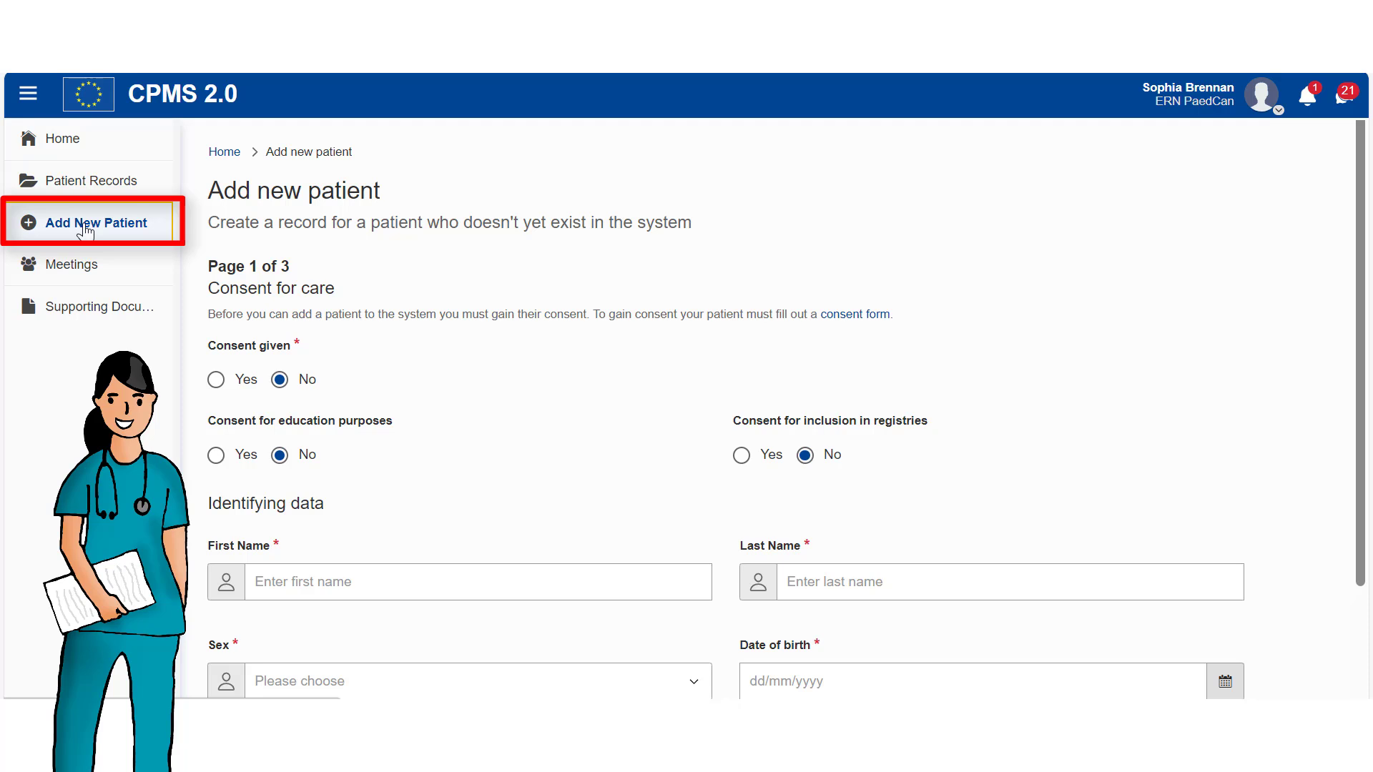
click(68, 272)
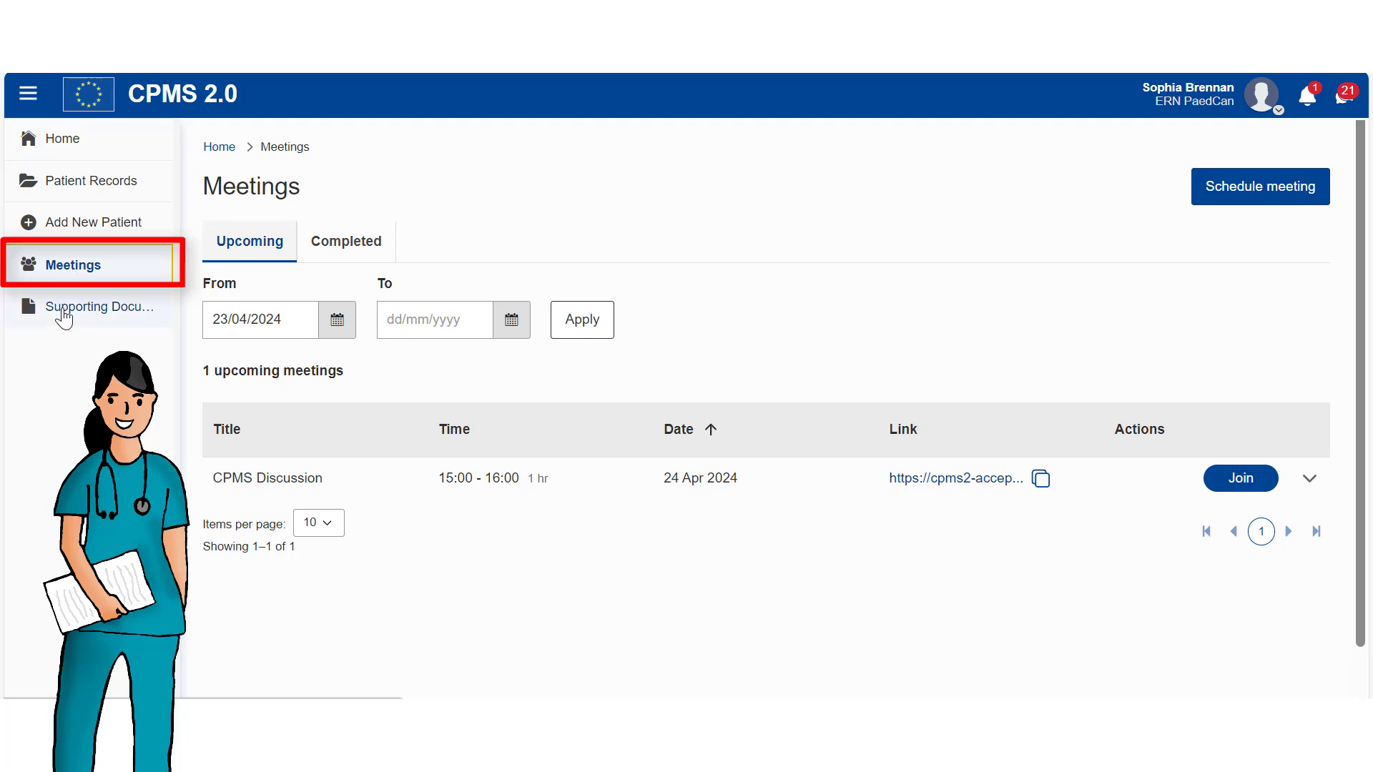
click(65, 315)
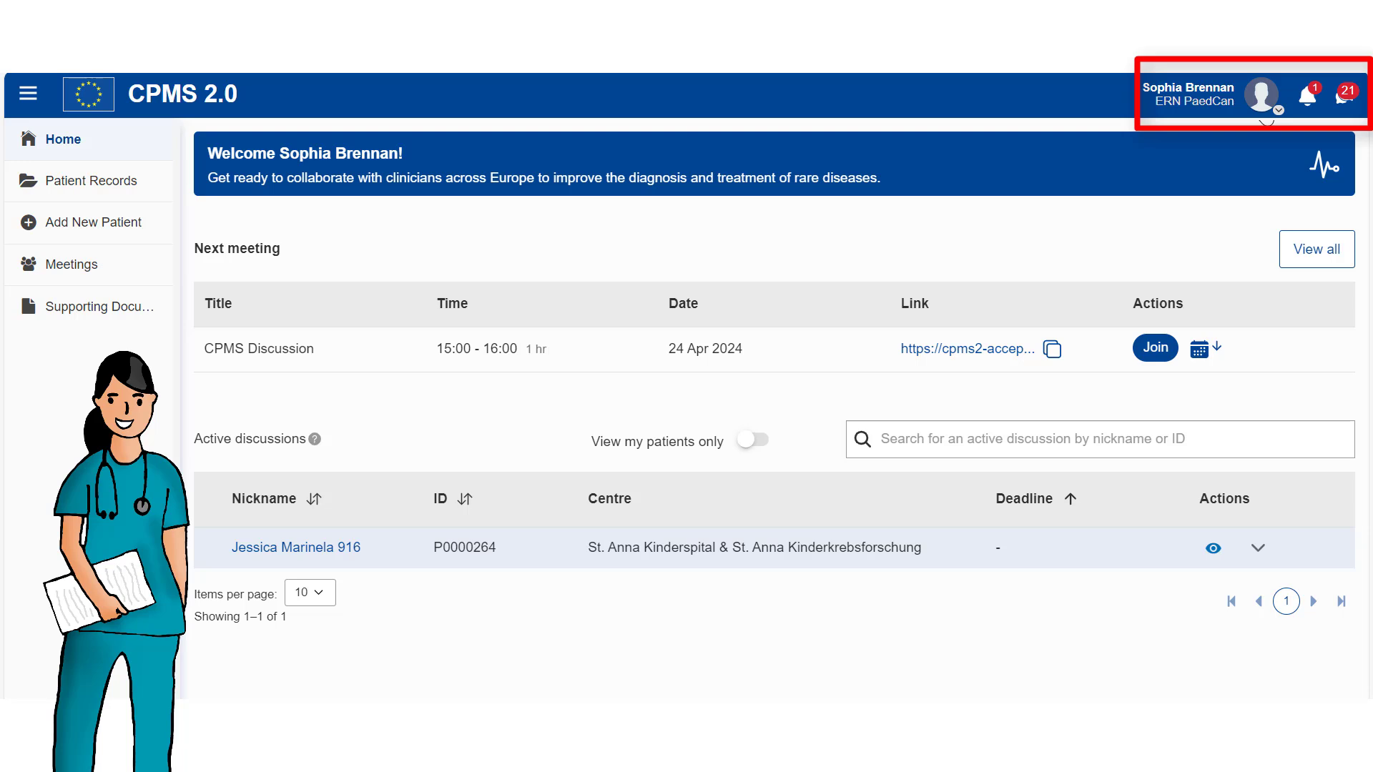
Open My Account from the avatar menu and scroll through the account details.
click(1267, 120)
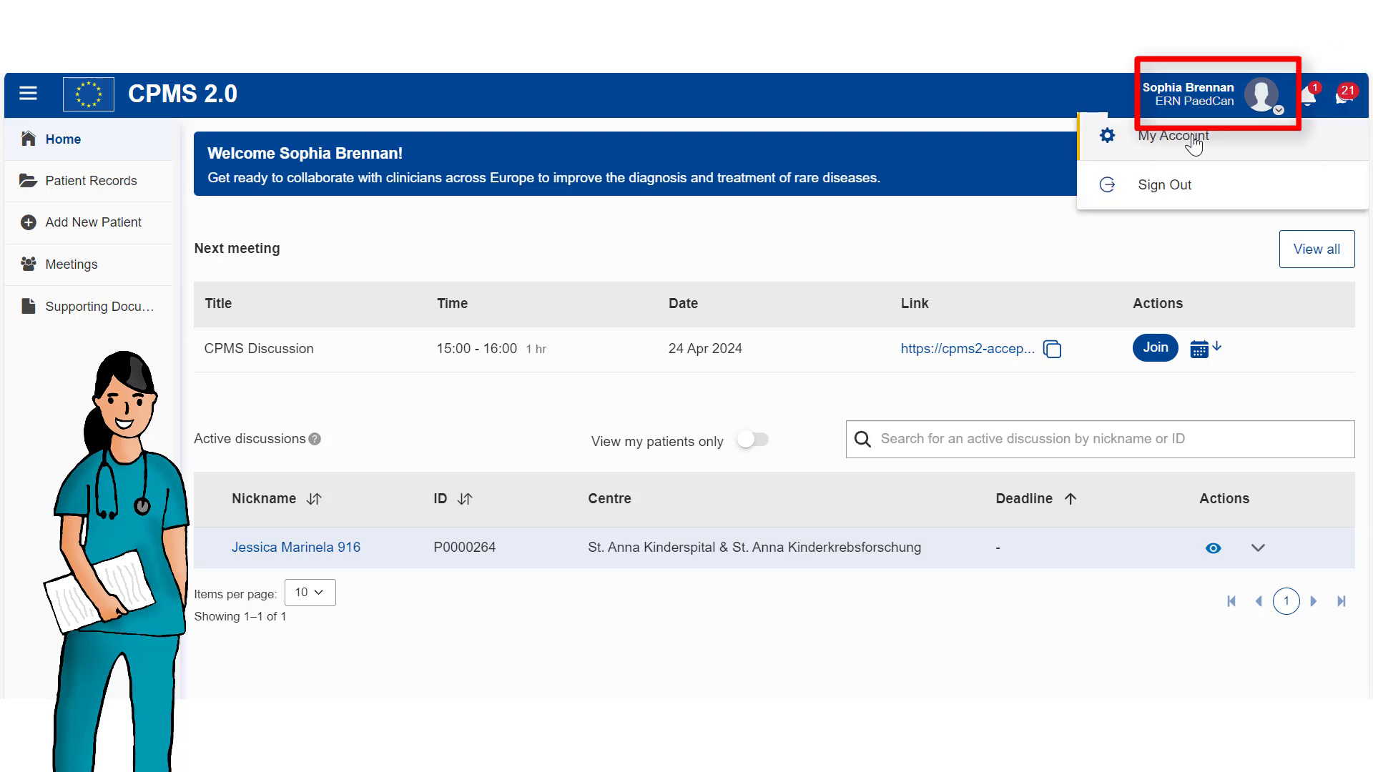
click(1194, 141)
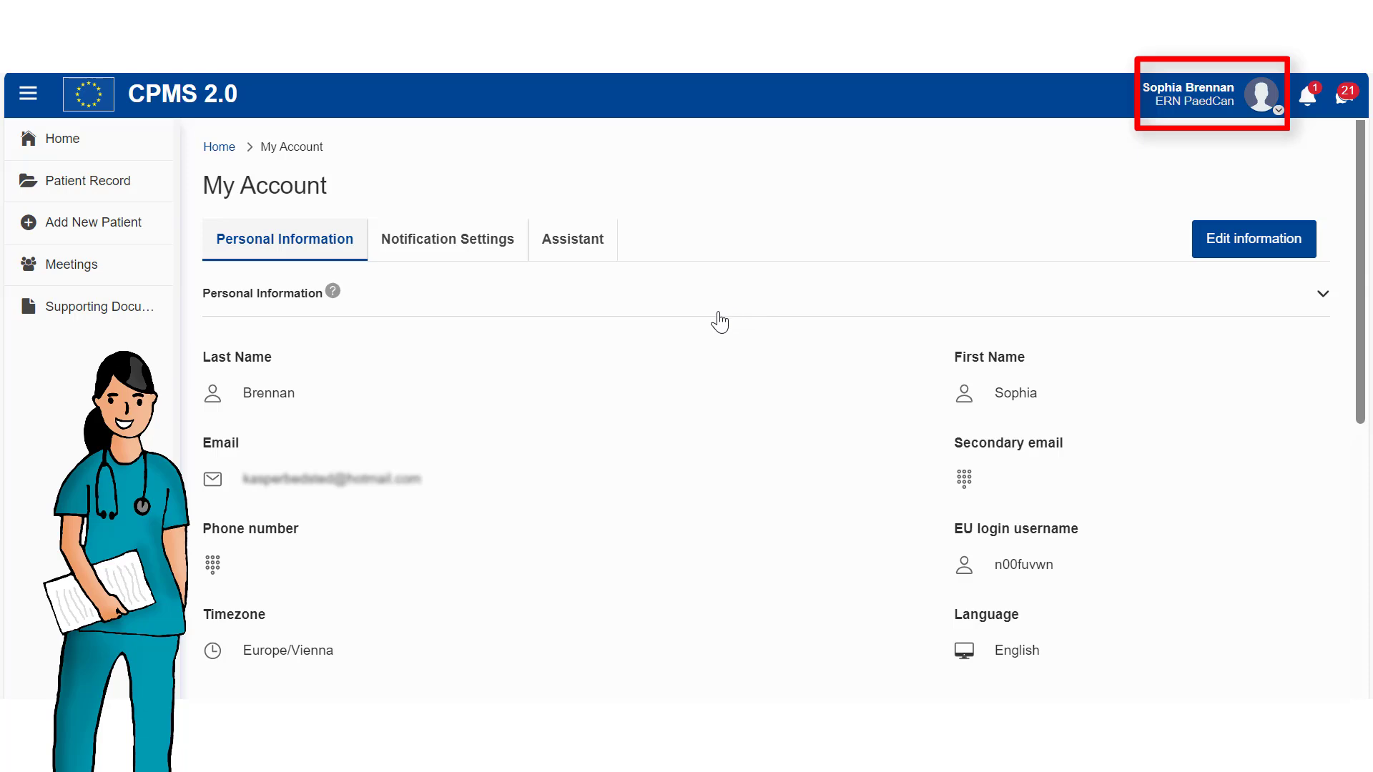
scroll(720, 322, down, 7)
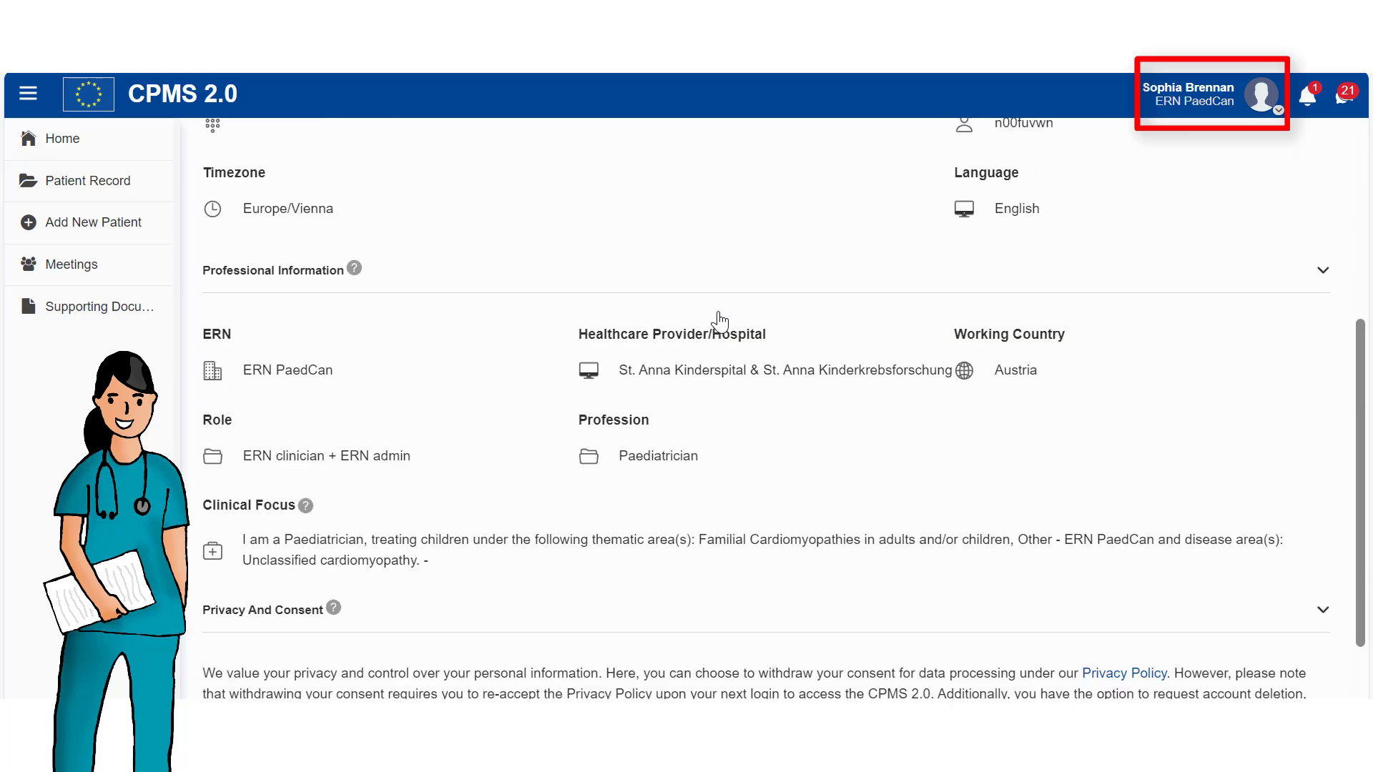
scroll(719, 322, up, 7)
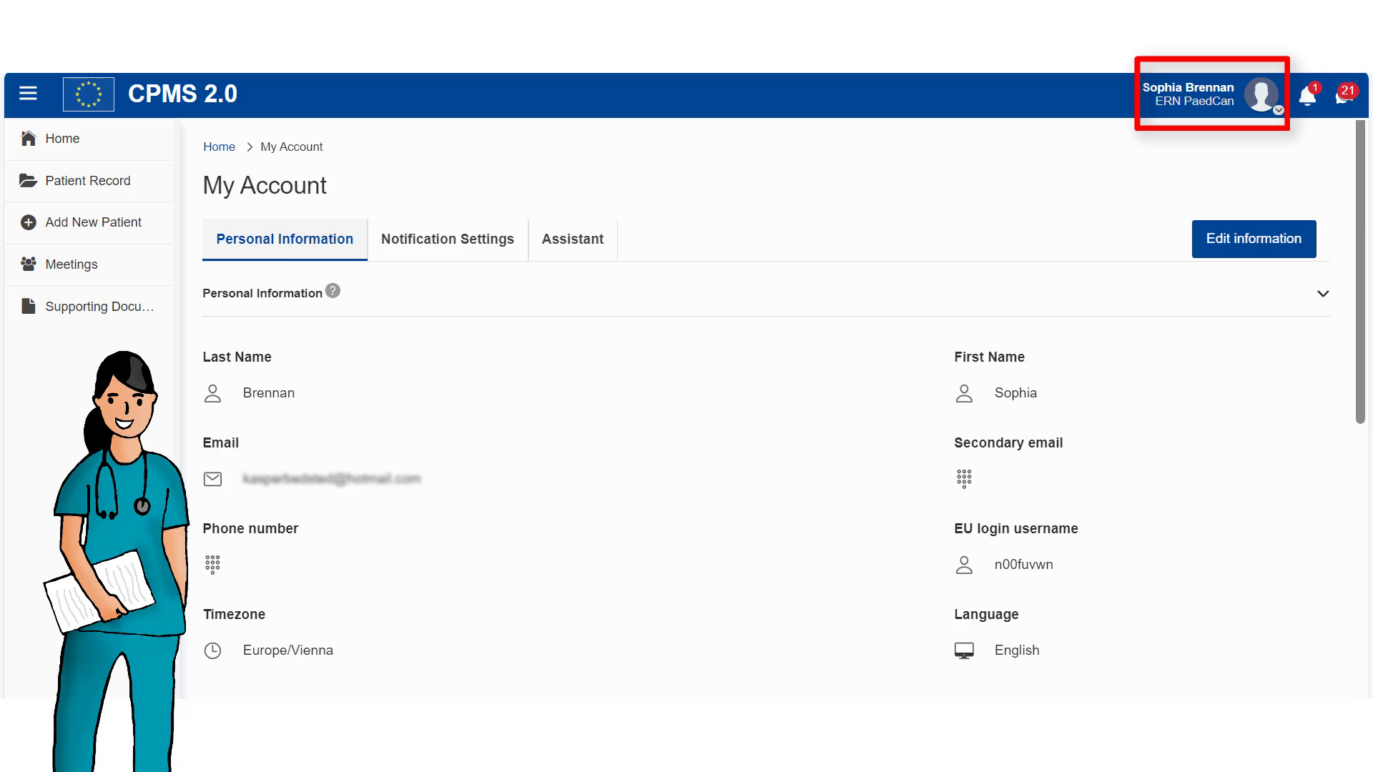
Review editable Notification Settings for Manage Patients and User Account, then view the Assistant section.
click(444, 249)
click(1256, 243)
scroll(699, 460, down, 2)
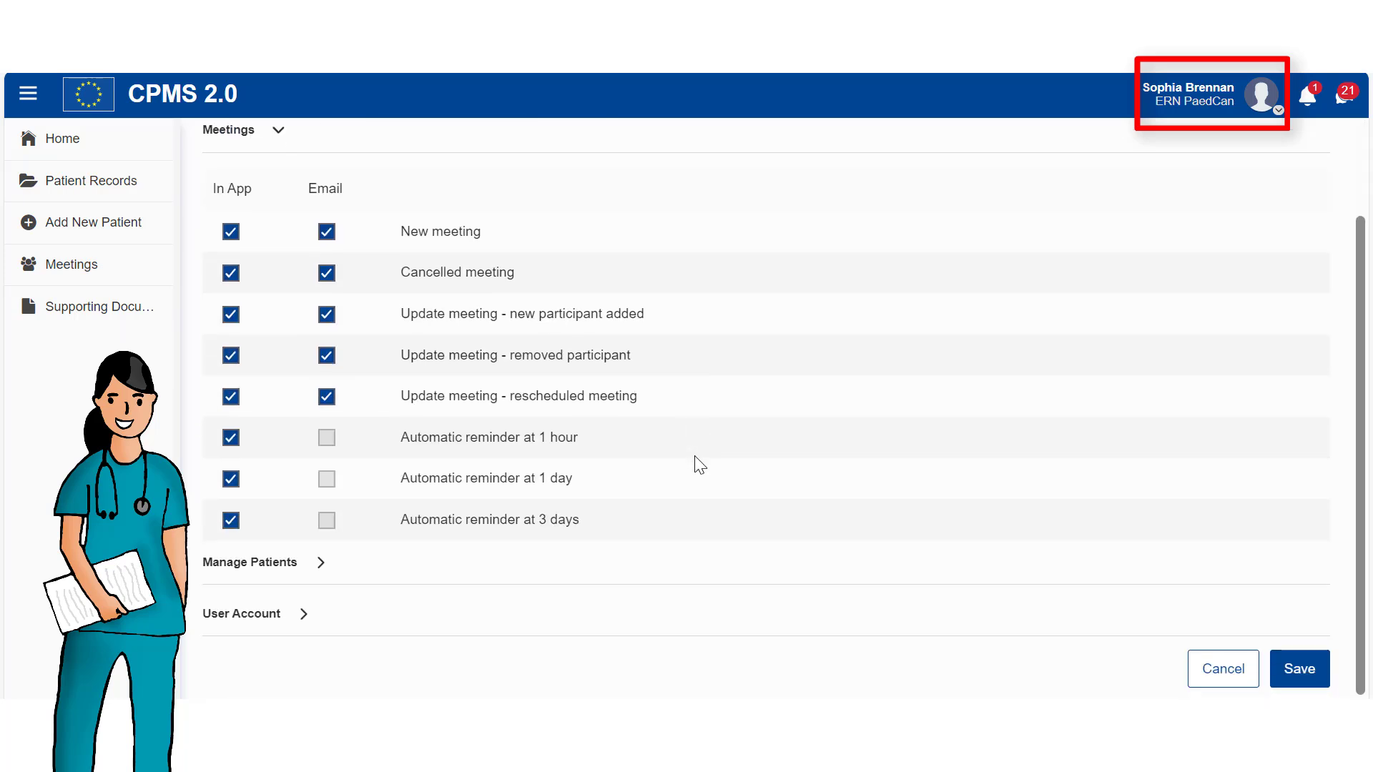
click(303, 569)
scroll(307, 593, down, 3)
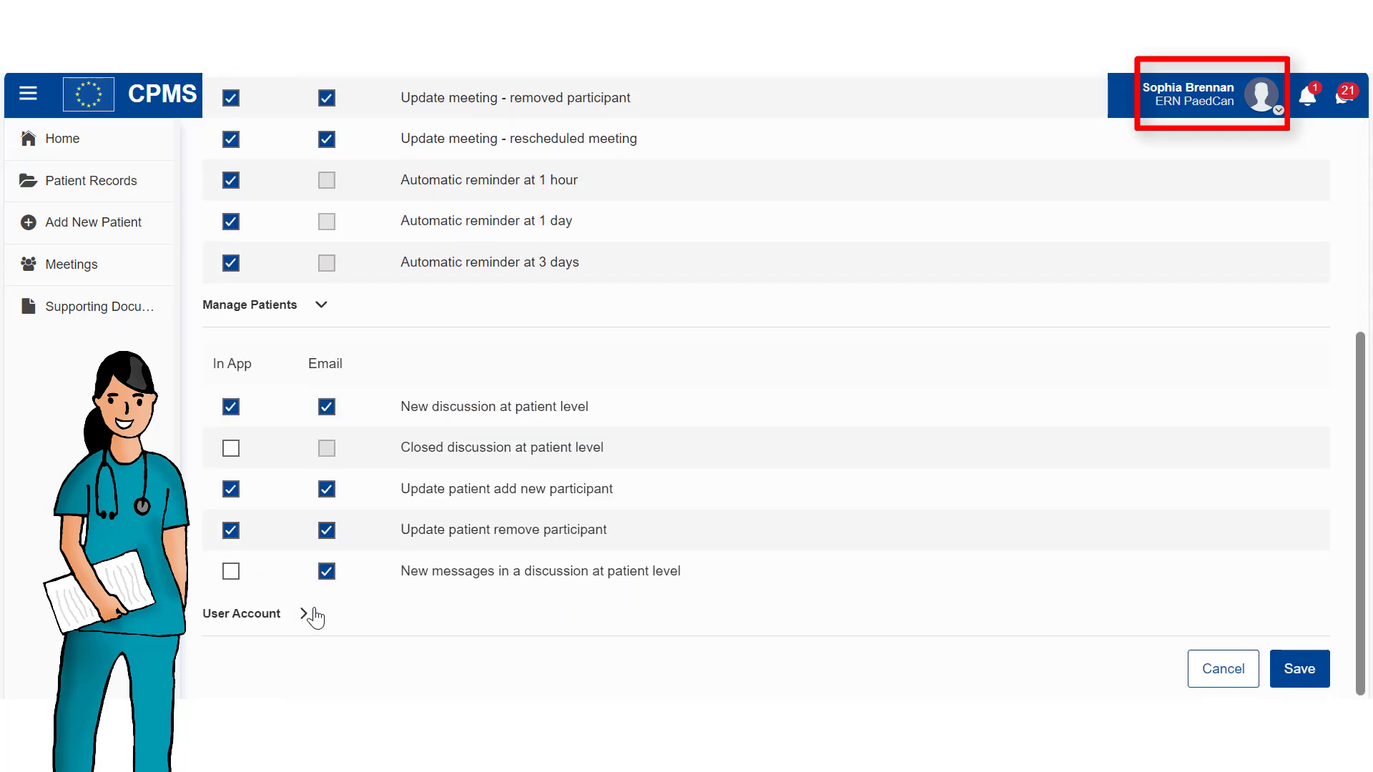
click(306, 613)
scroll(315, 613, down, 4)
scroll(318, 608, up, 10)
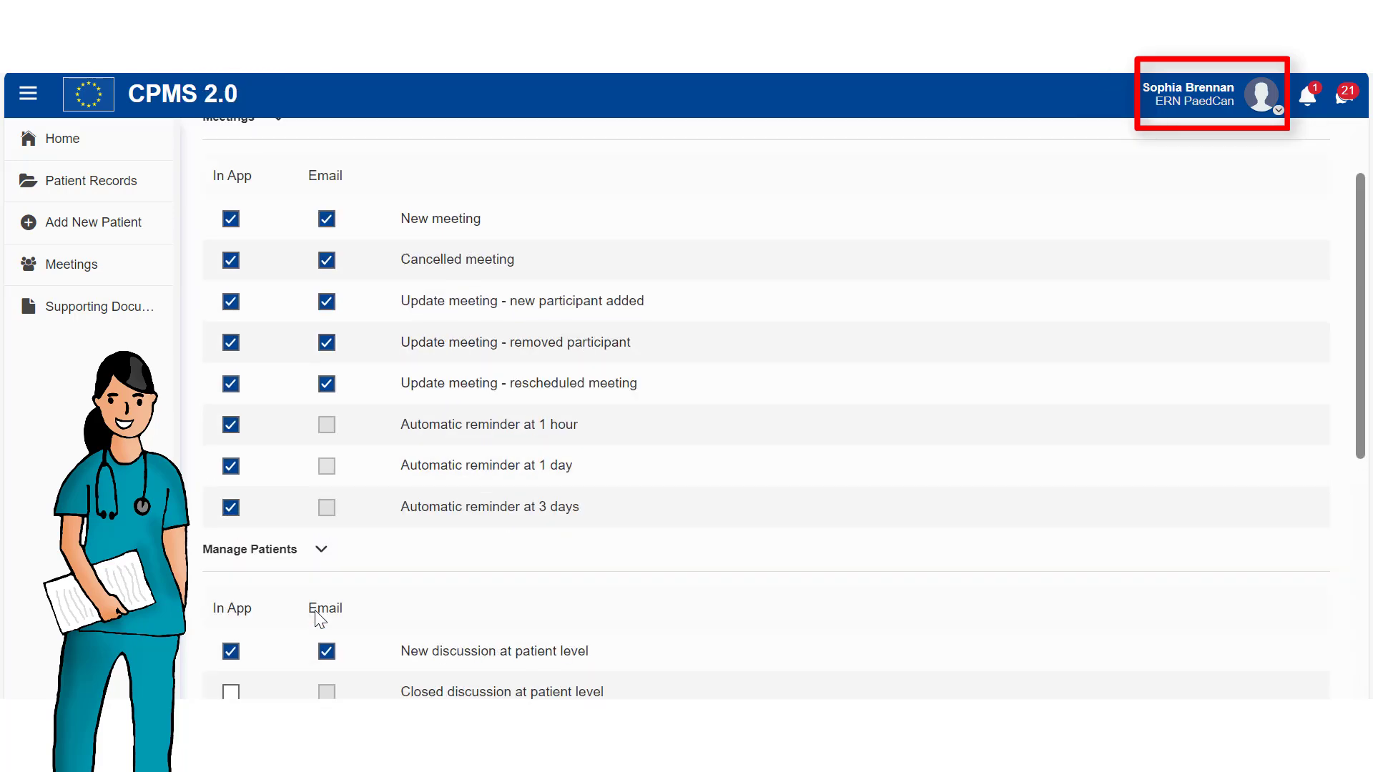
click(570, 254)
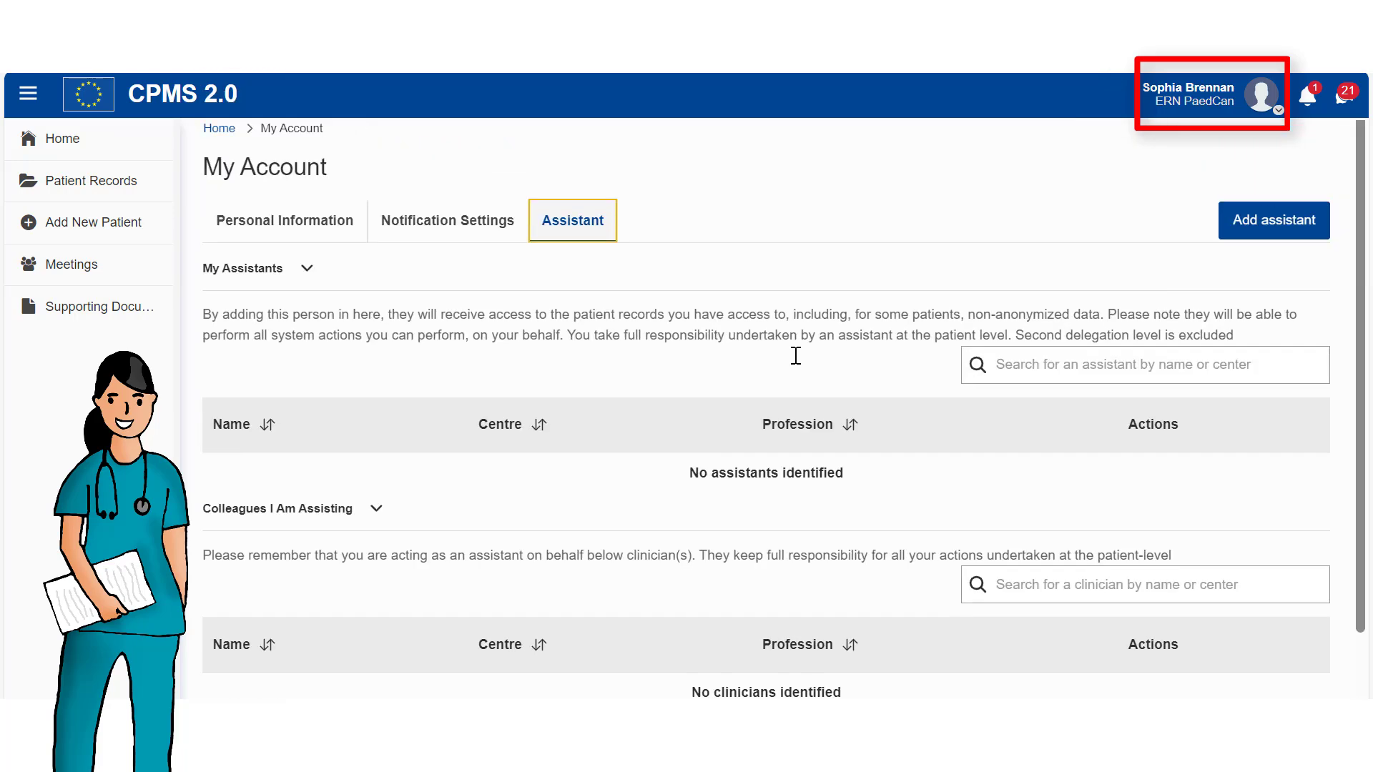
click(1241, 252)
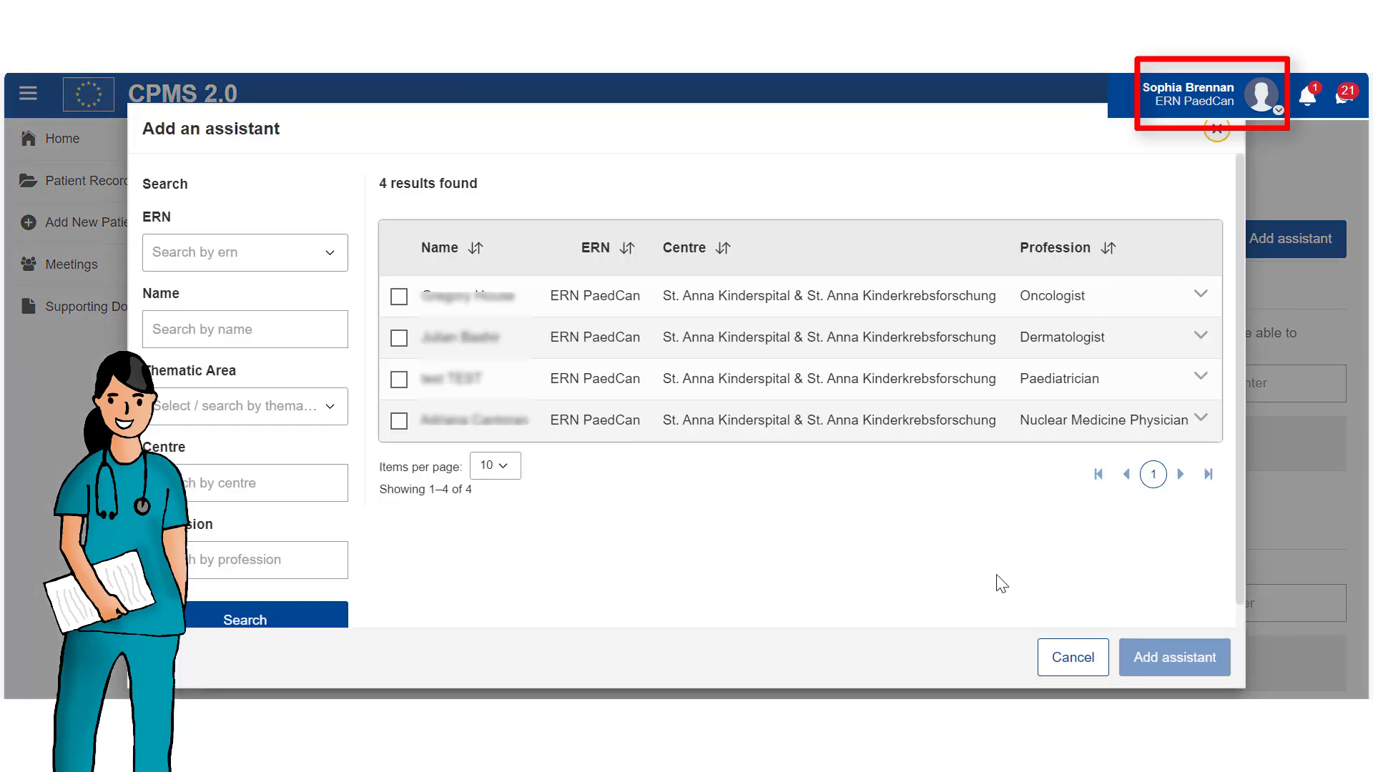
click(1059, 668)
scroll(792, 591, down, 2)
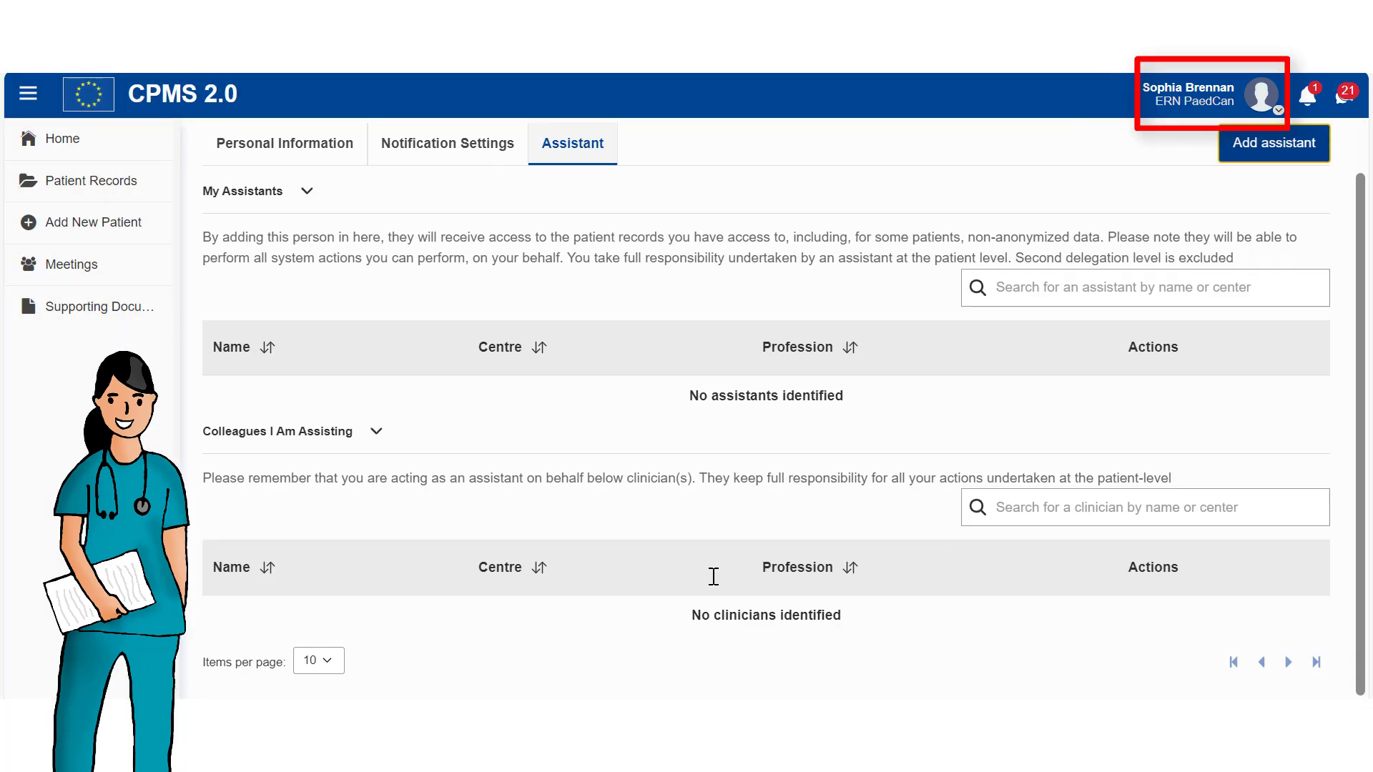
scroll(791, 567, up, 2)
scroll(791, 567, down, 2)
scroll(1139, 351, up, 2)
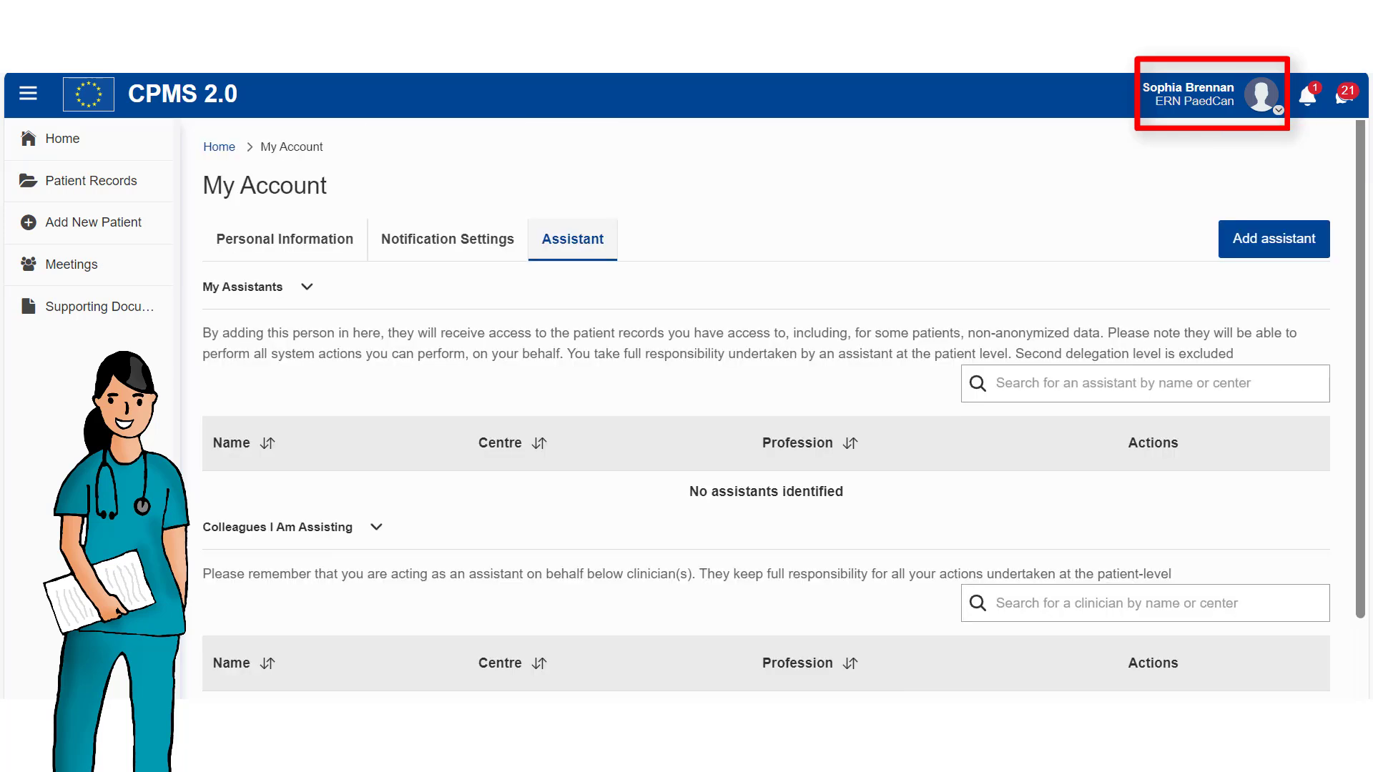
Mark the Cancelled meeting and Discussion open notifications as read, then check Recent Conversations.
click(1305, 98)
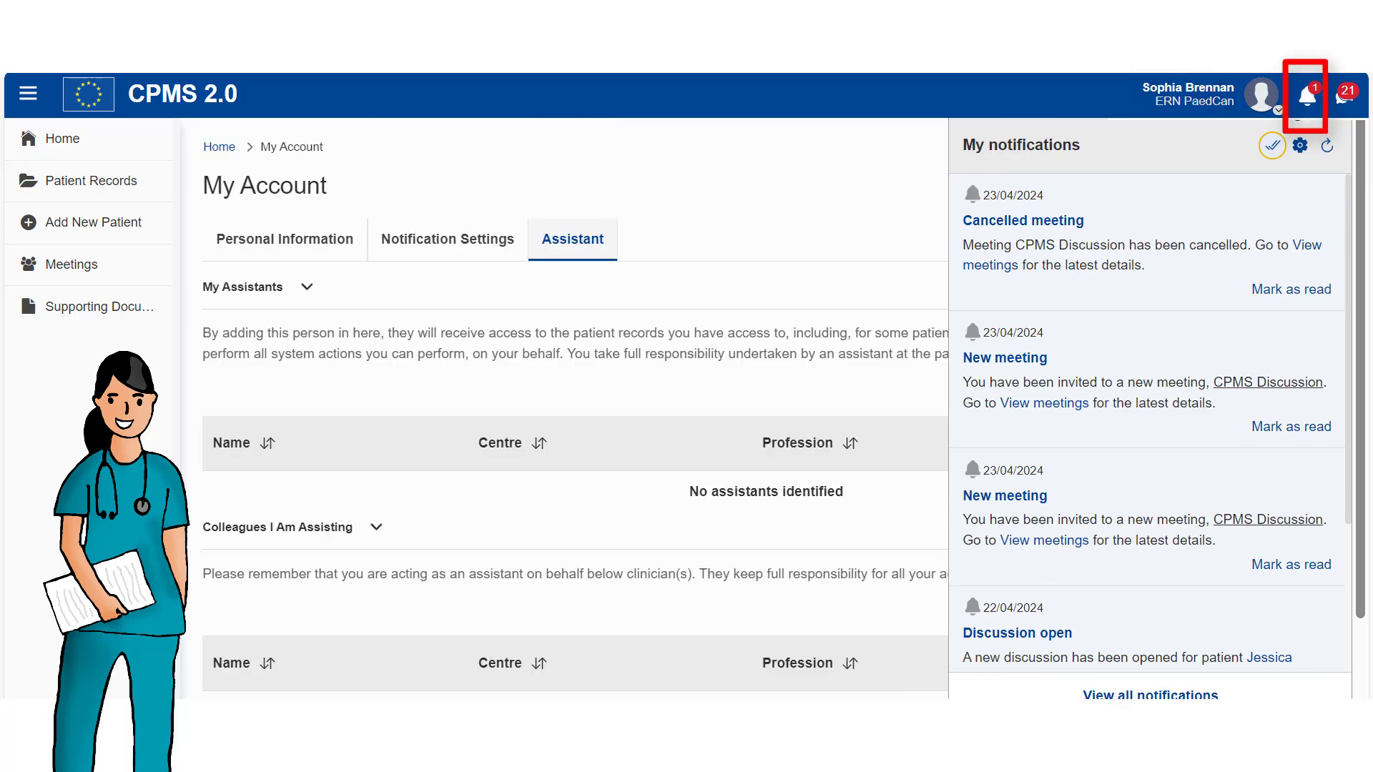
click(1265, 301)
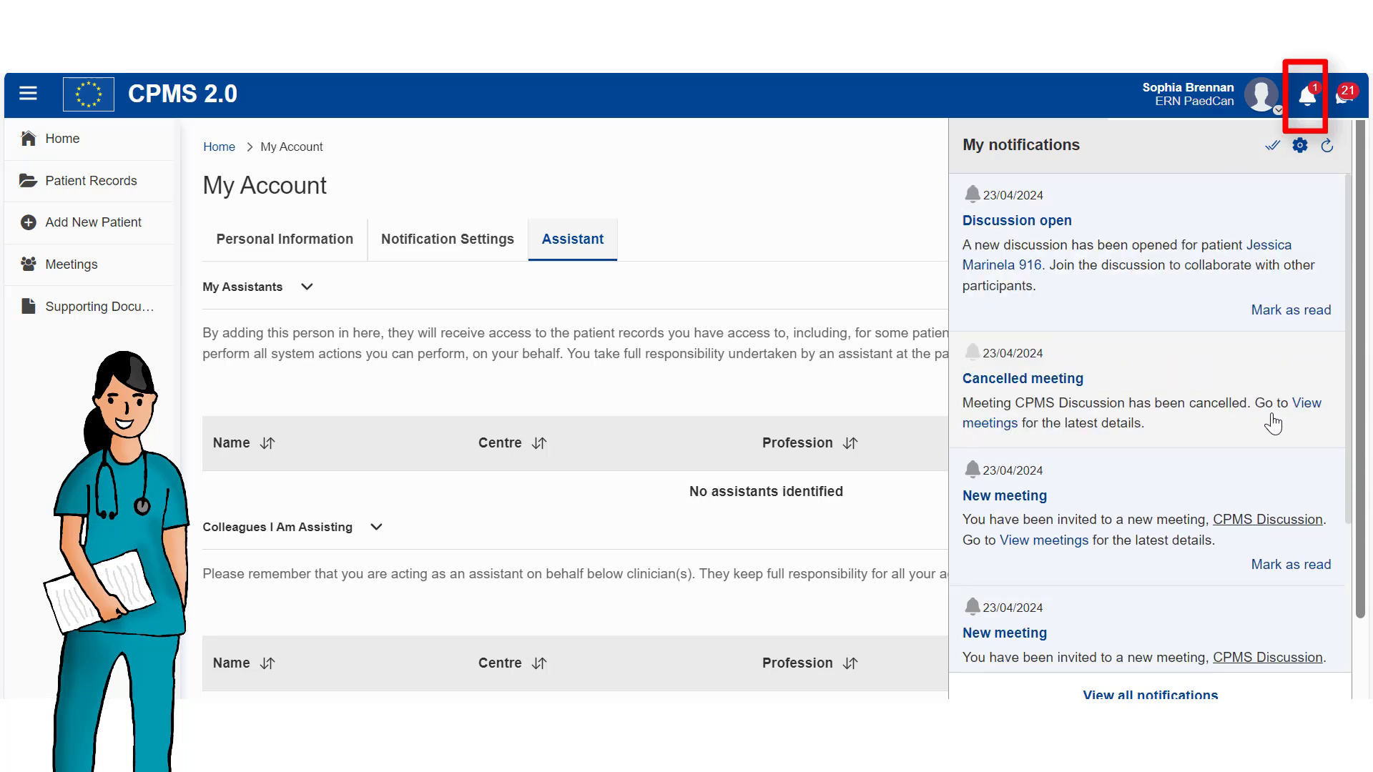
click(1276, 318)
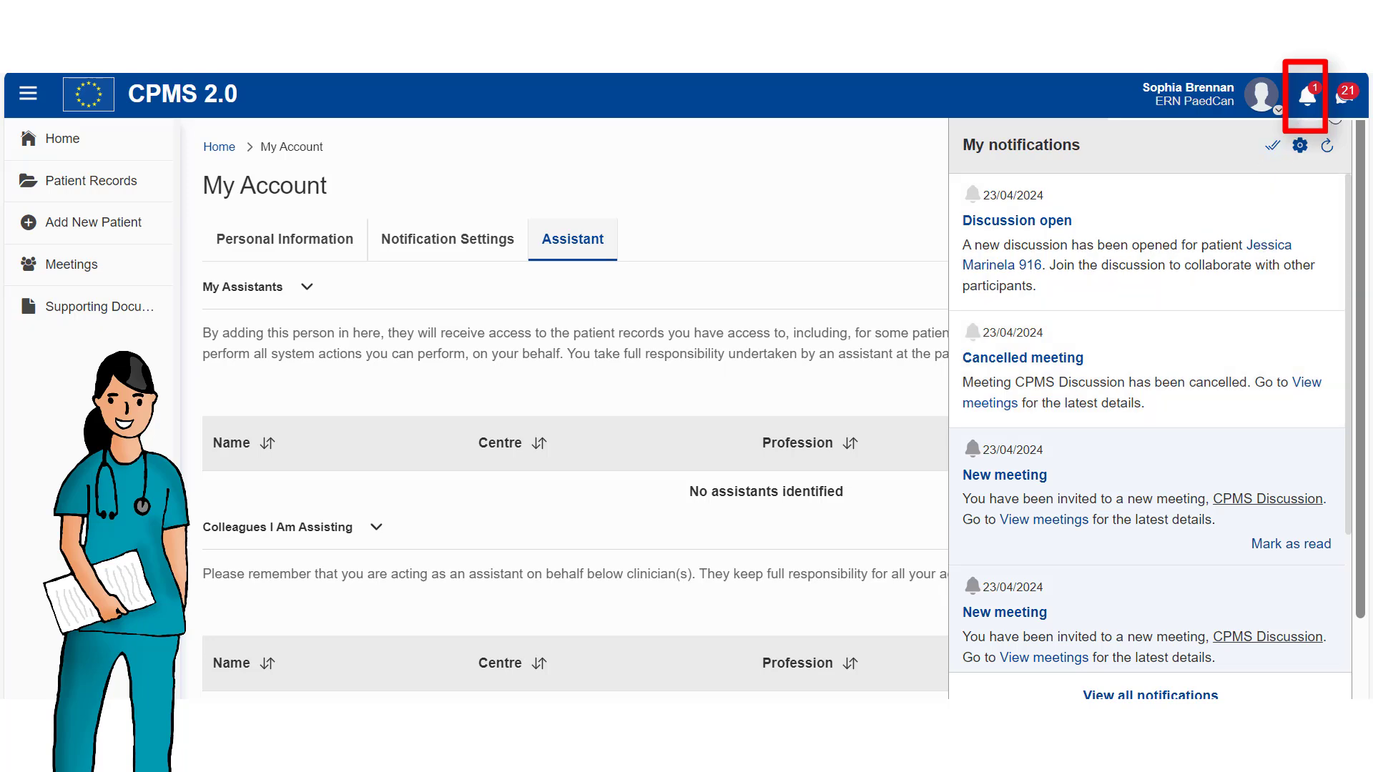
click(1344, 96)
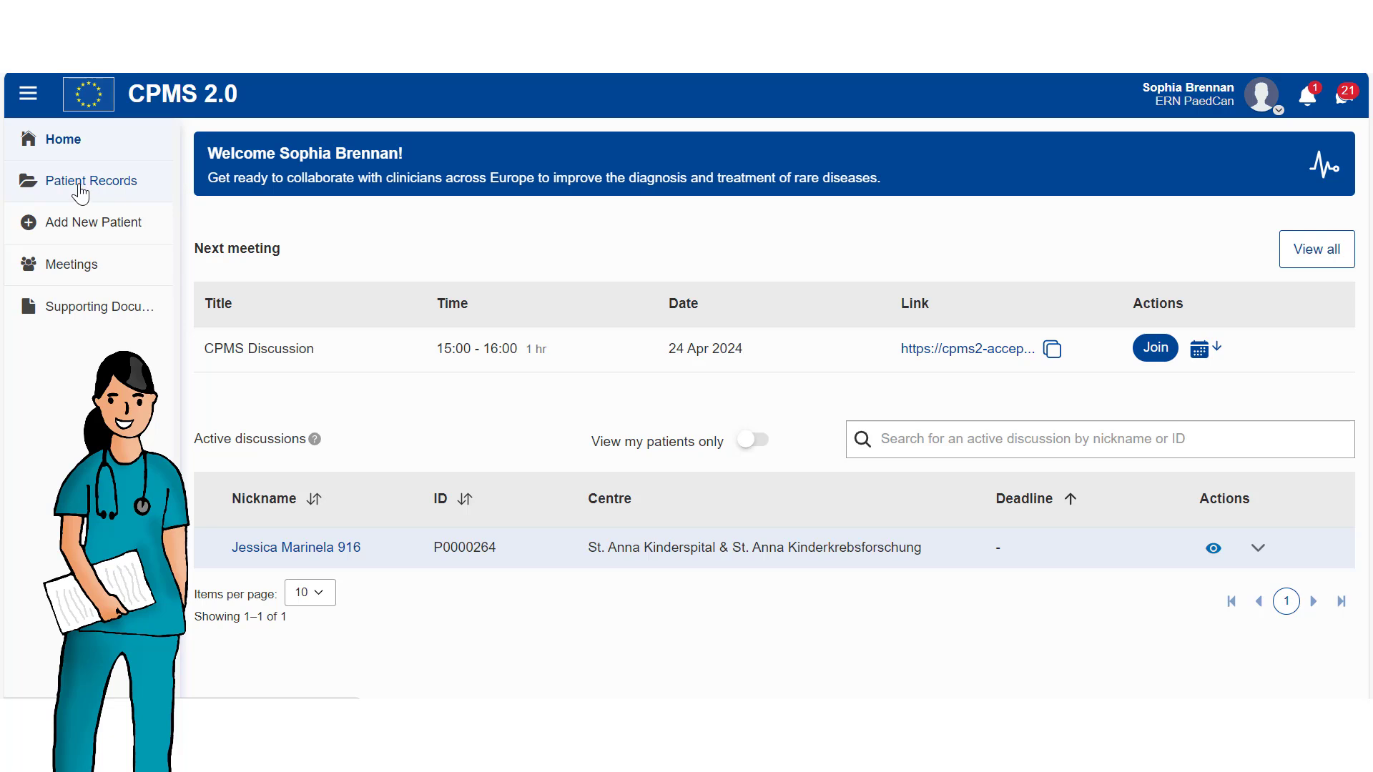
Start a new patient record with consent given on 22/04/2024.
click(70, 227)
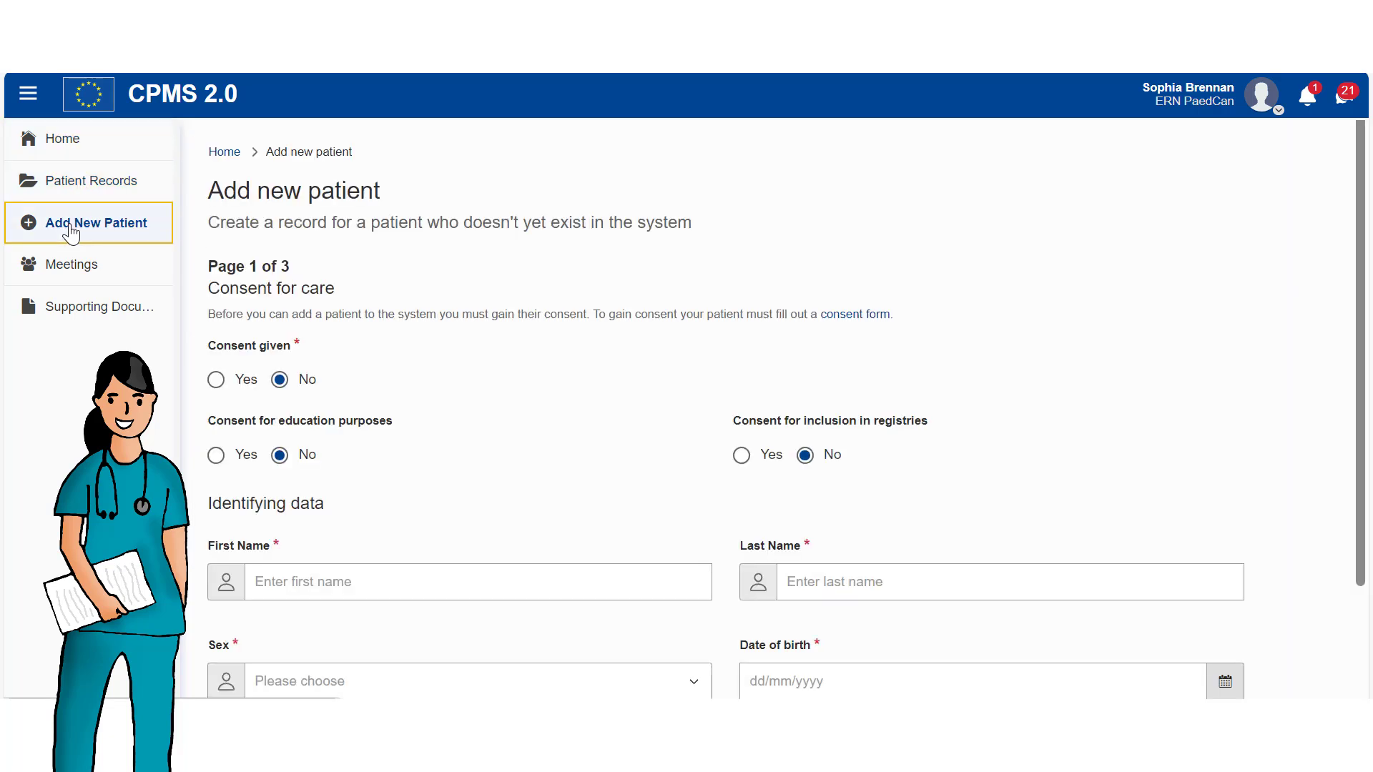
click(216, 379)
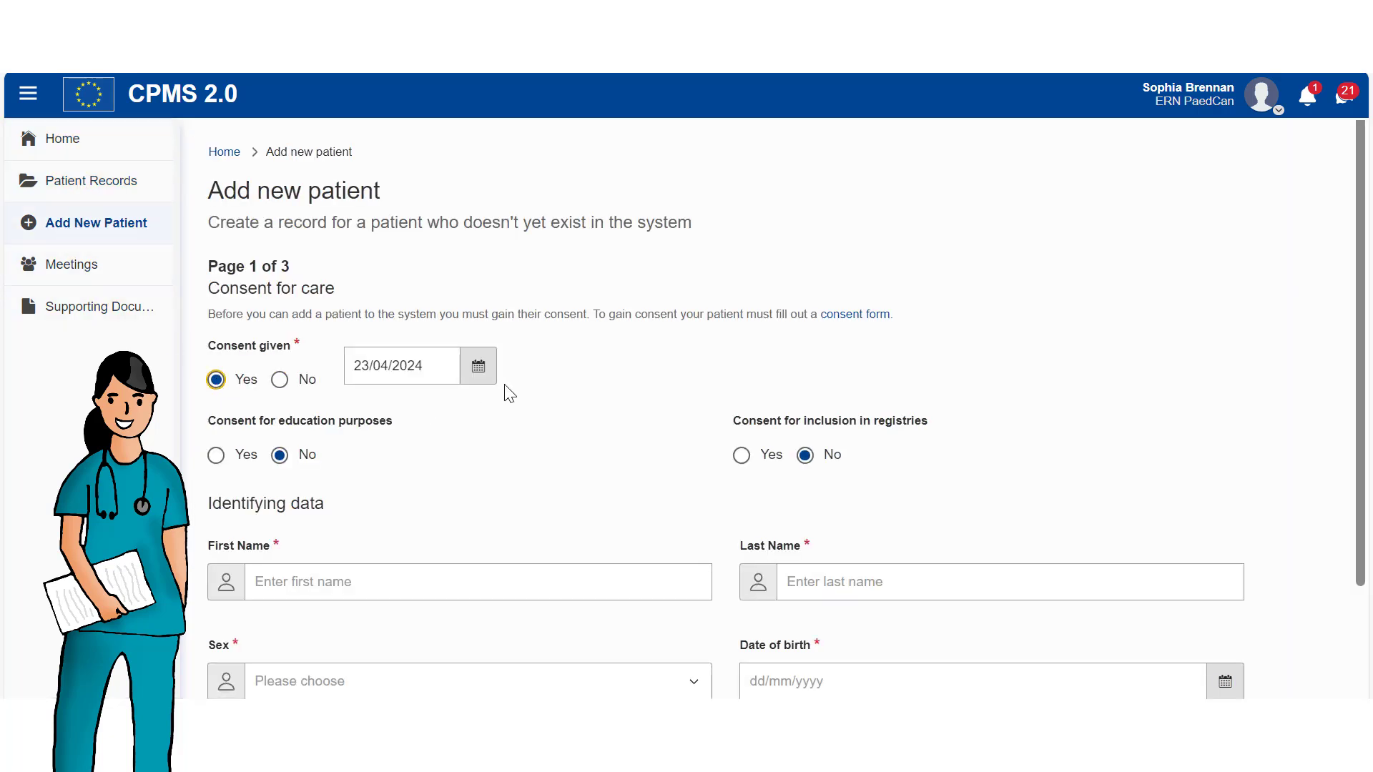
click(475, 368)
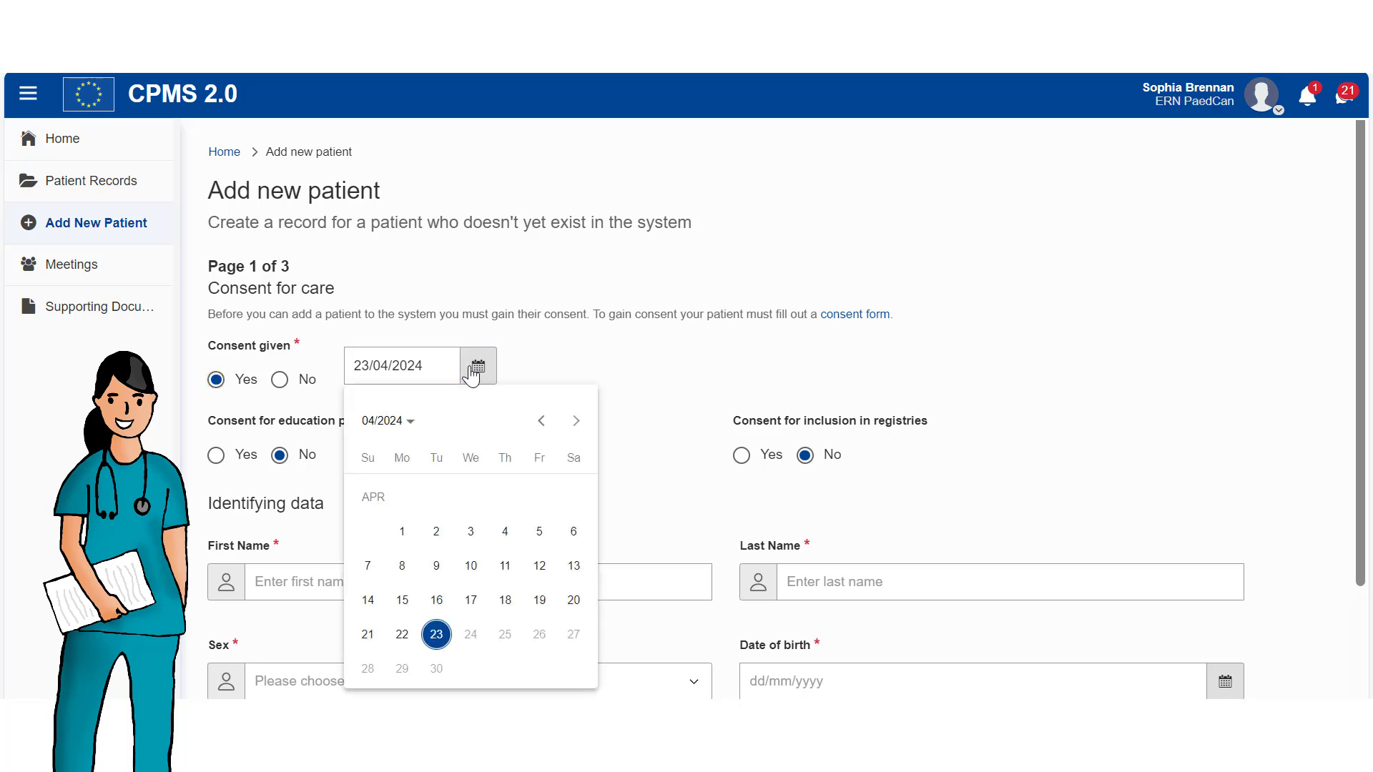
click(398, 635)
Enter the patient's first and last name and set sex to Female.
click(310, 579)
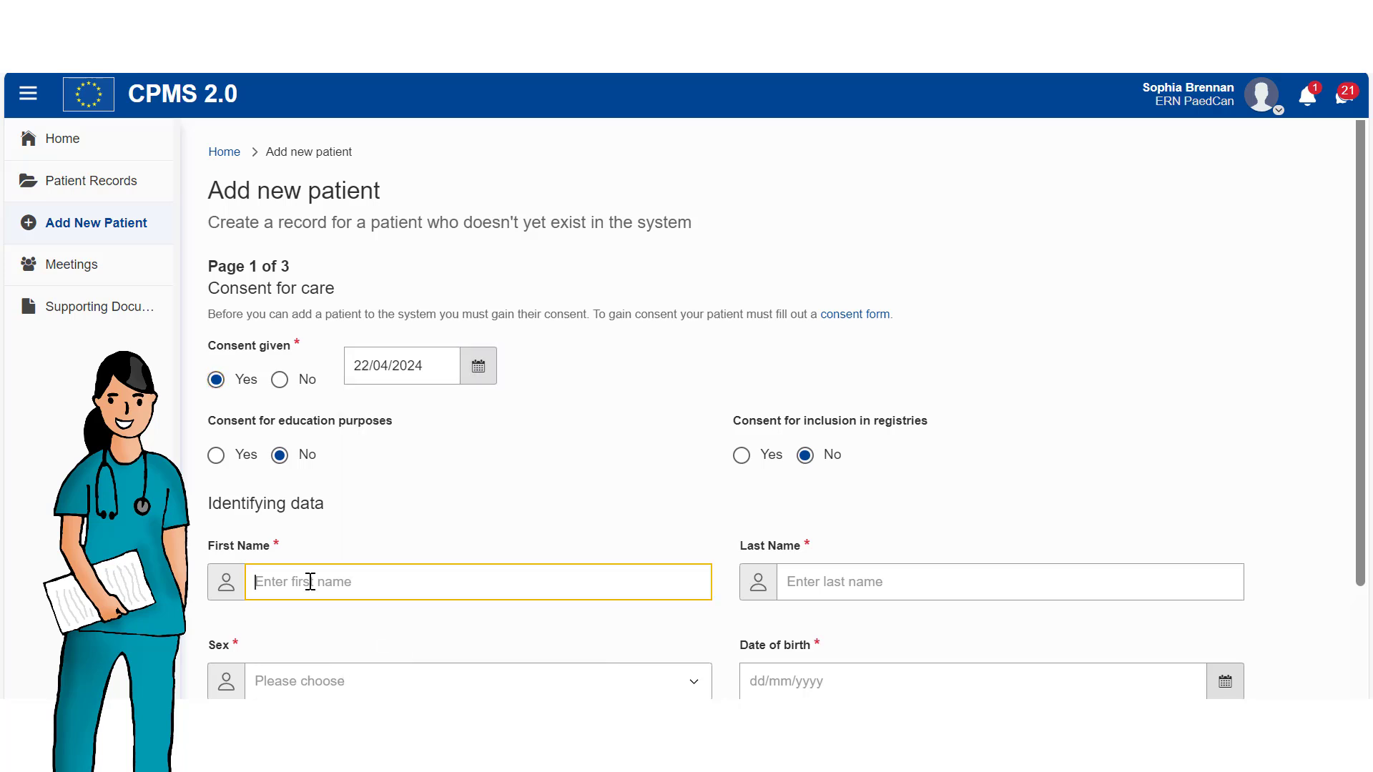
click(887, 598)
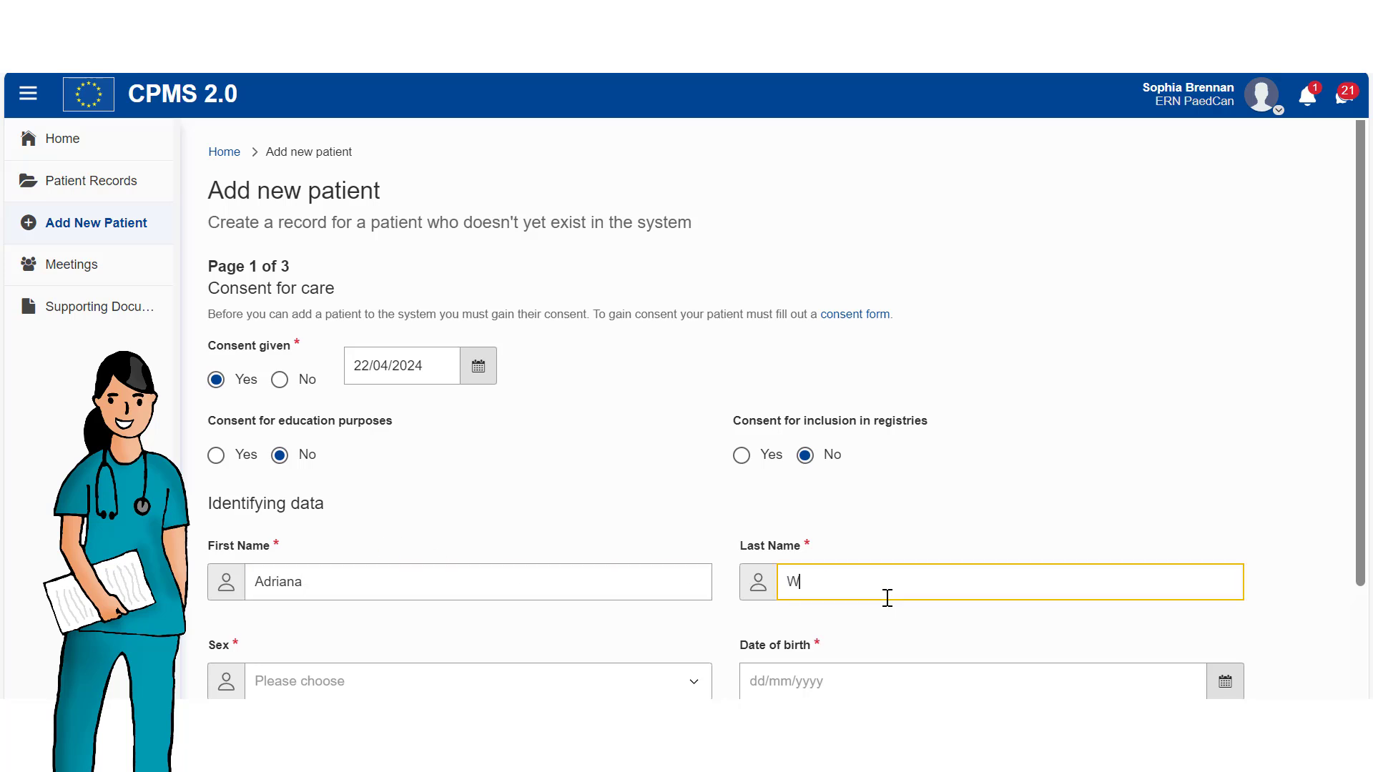
scroll(647, 470, down, 3)
click(598, 527)
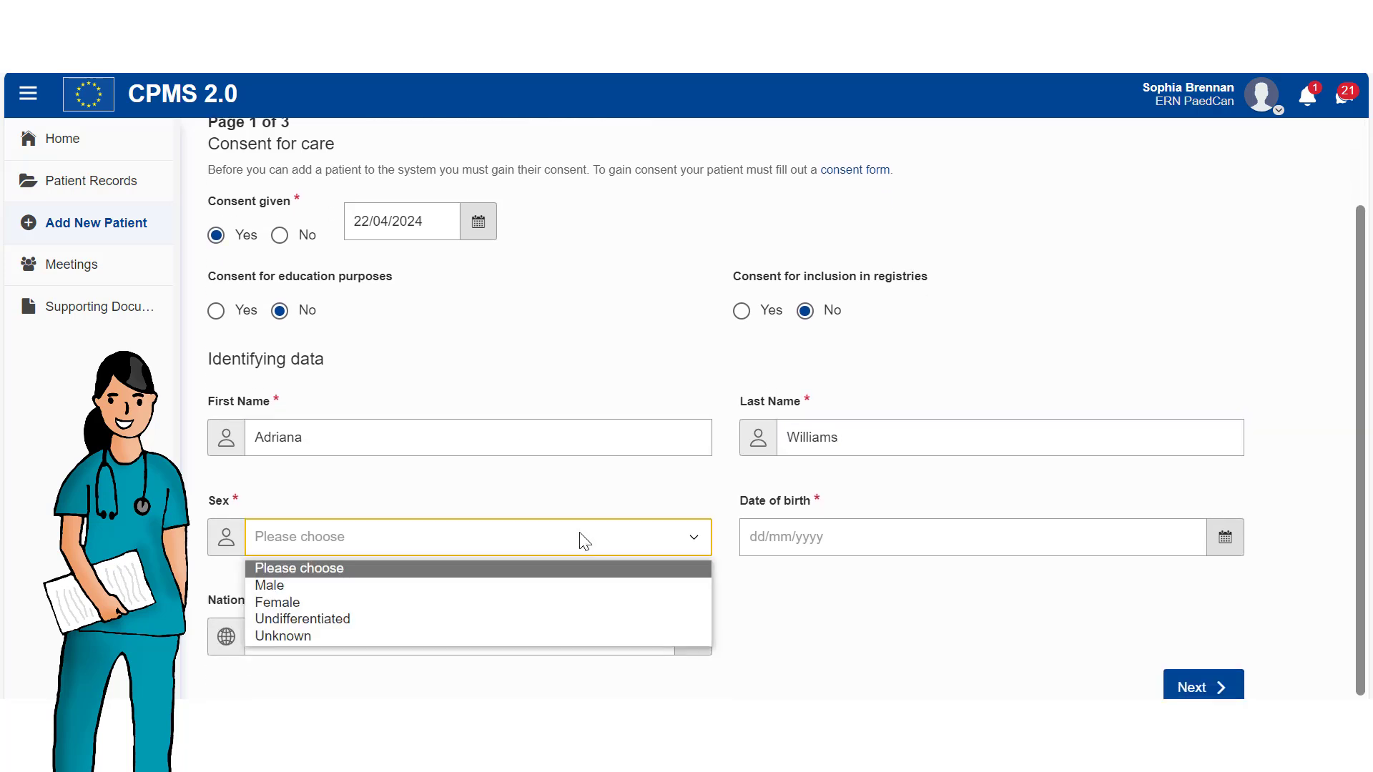
click(331, 601)
click(774, 538)
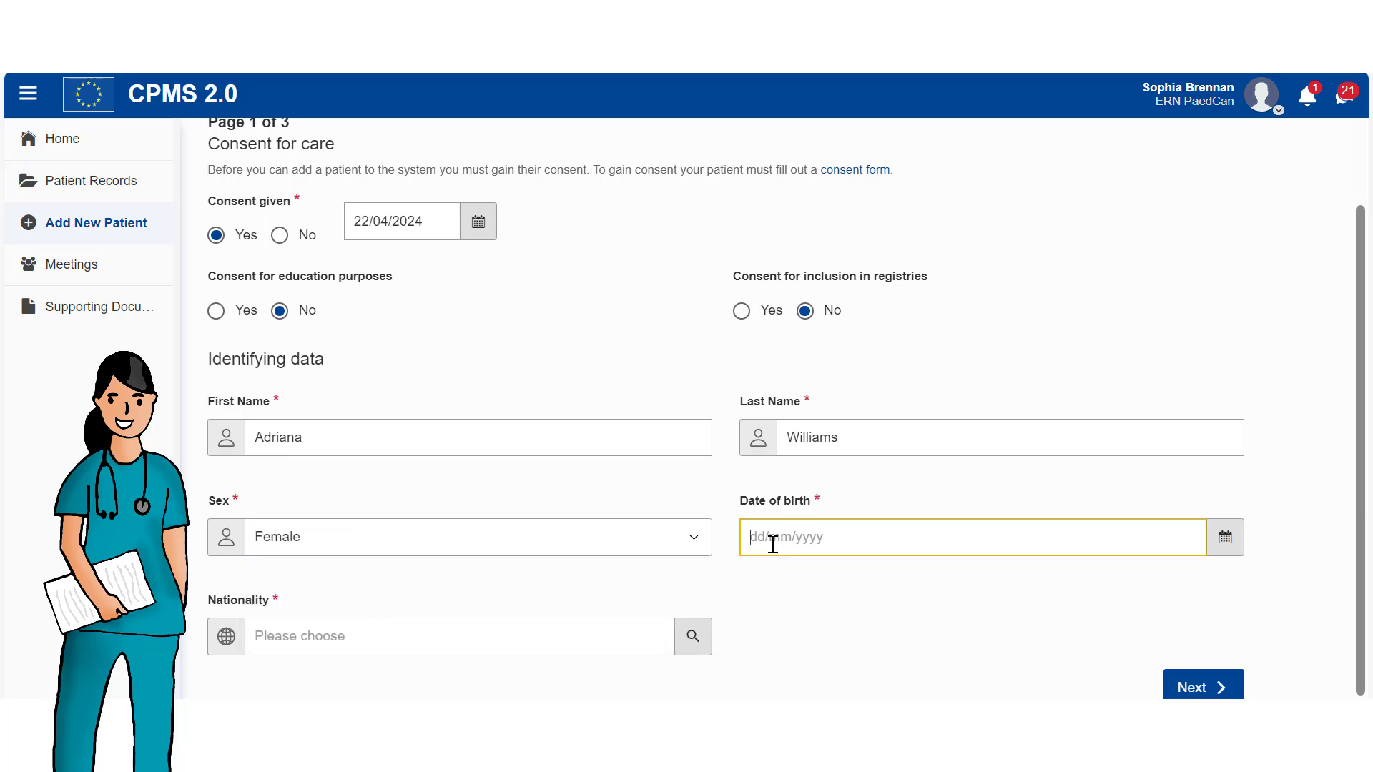
click(770, 251)
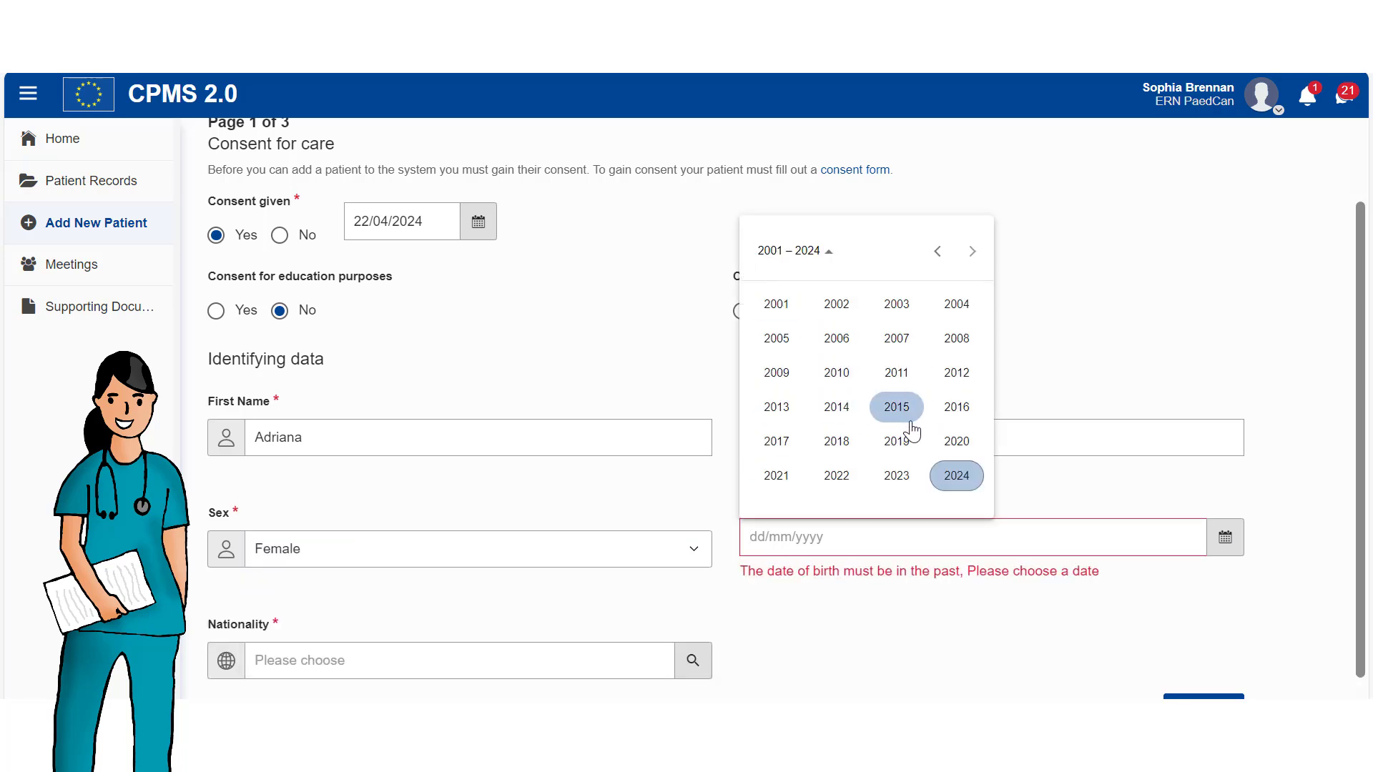
click(956, 407)
click(837, 373)
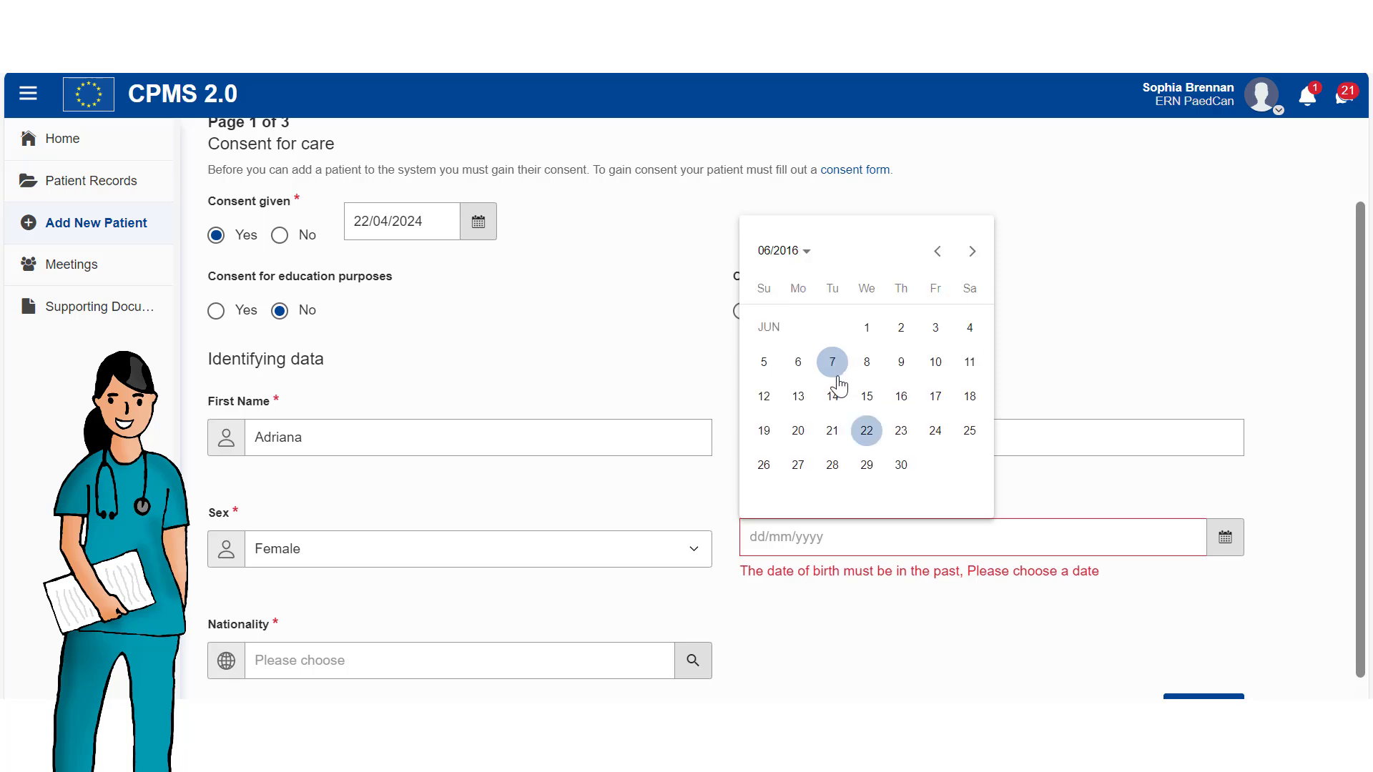
click(835, 395)
click(582, 639)
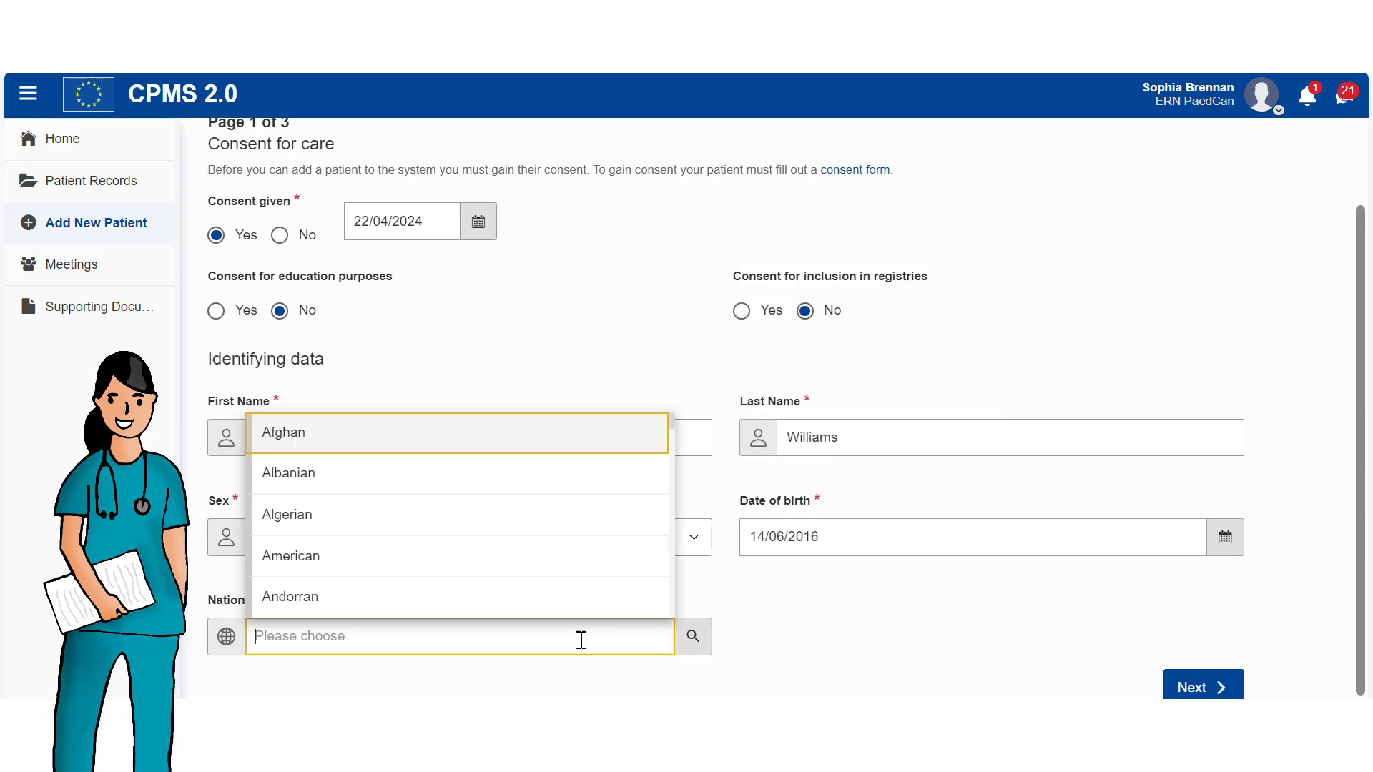
text(au)
click(407, 476)
click(1204, 688)
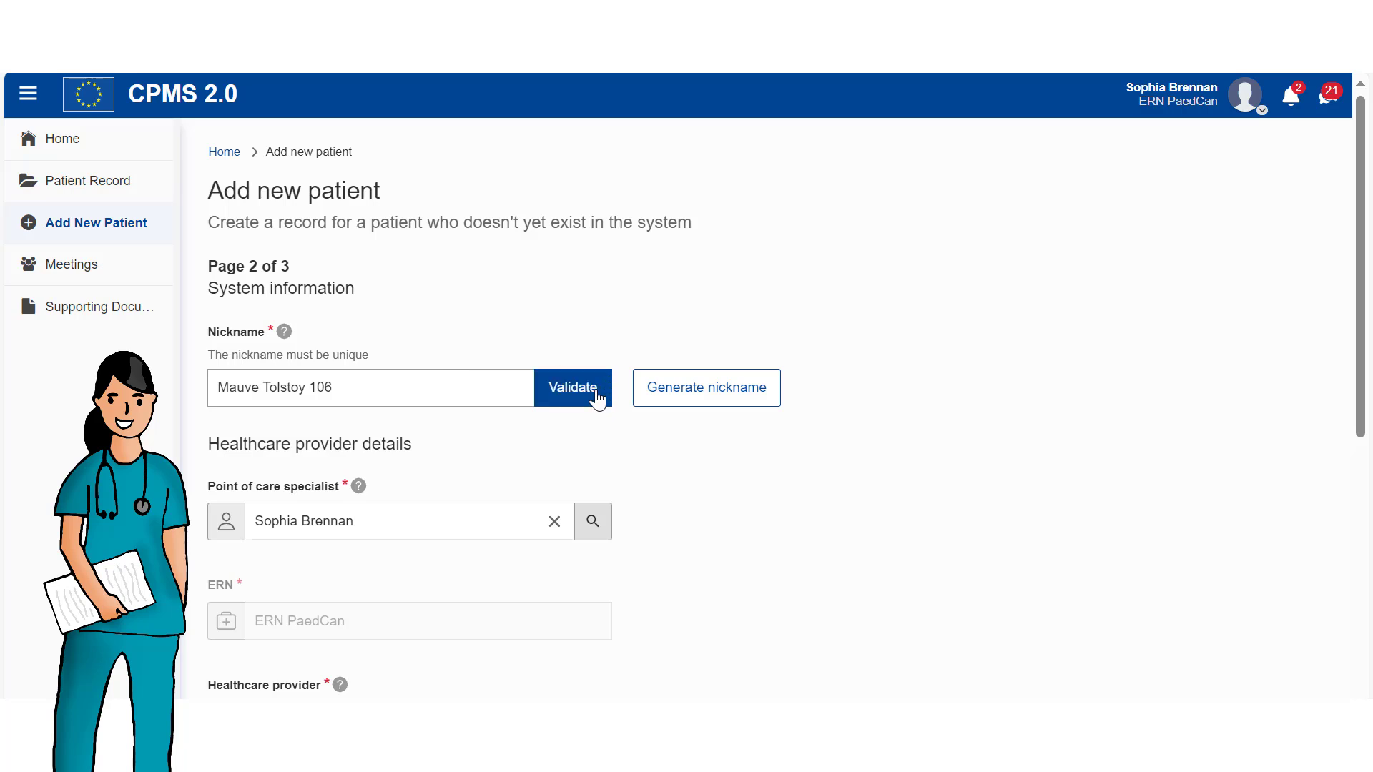
Choose Solid Tumour as thematic area and Brain Tumours as subthematic area, then continue.
scroll(791, 460, down, 3)
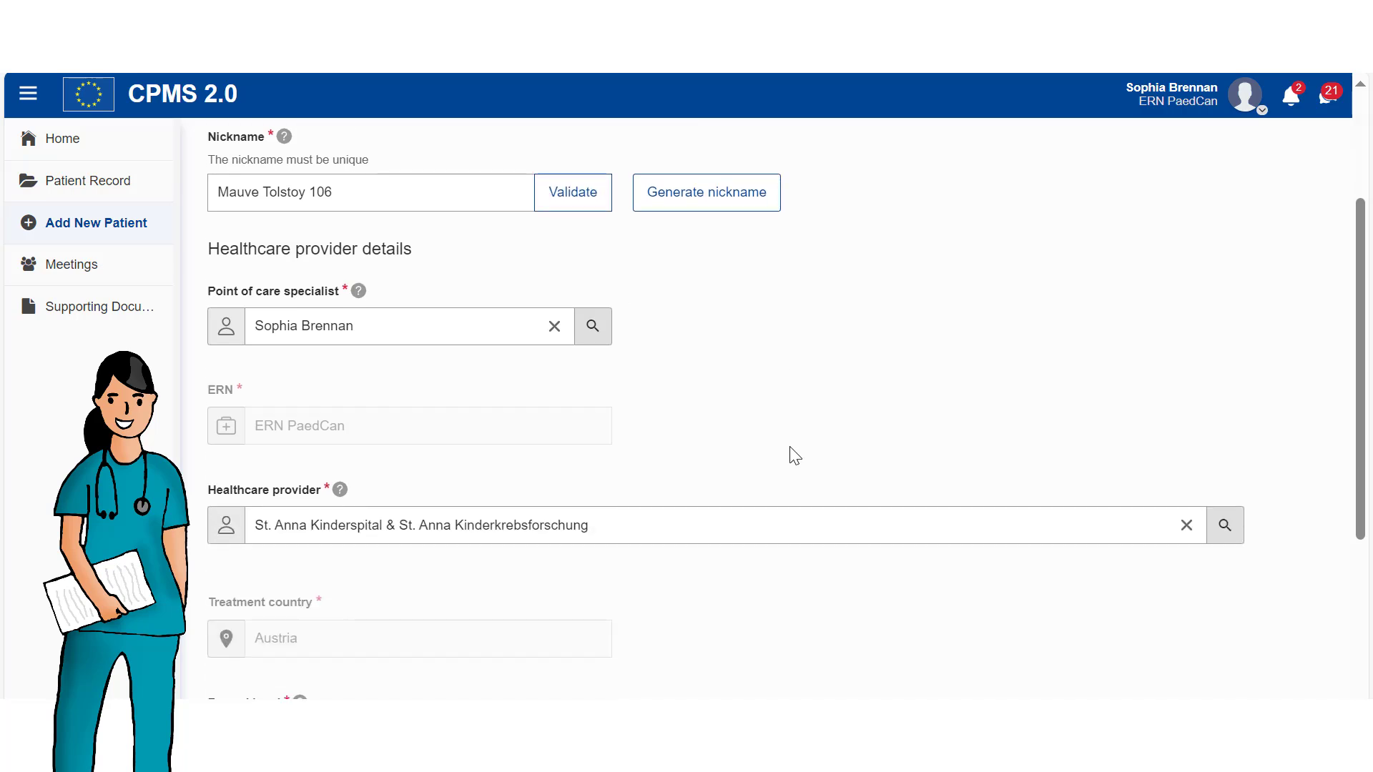
scroll(791, 456, down, 1)
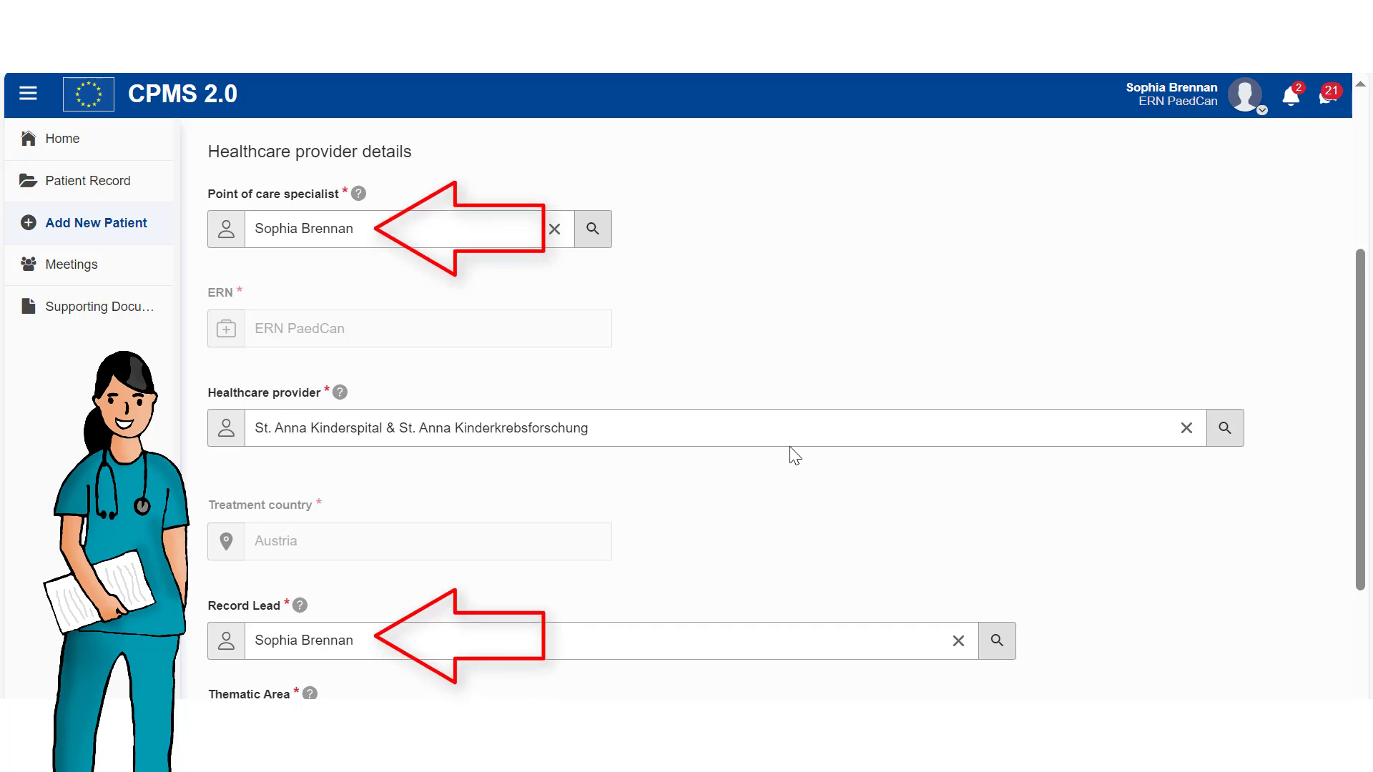
scroll(795, 455, down, 1)
scroll(794, 456, down, 1)
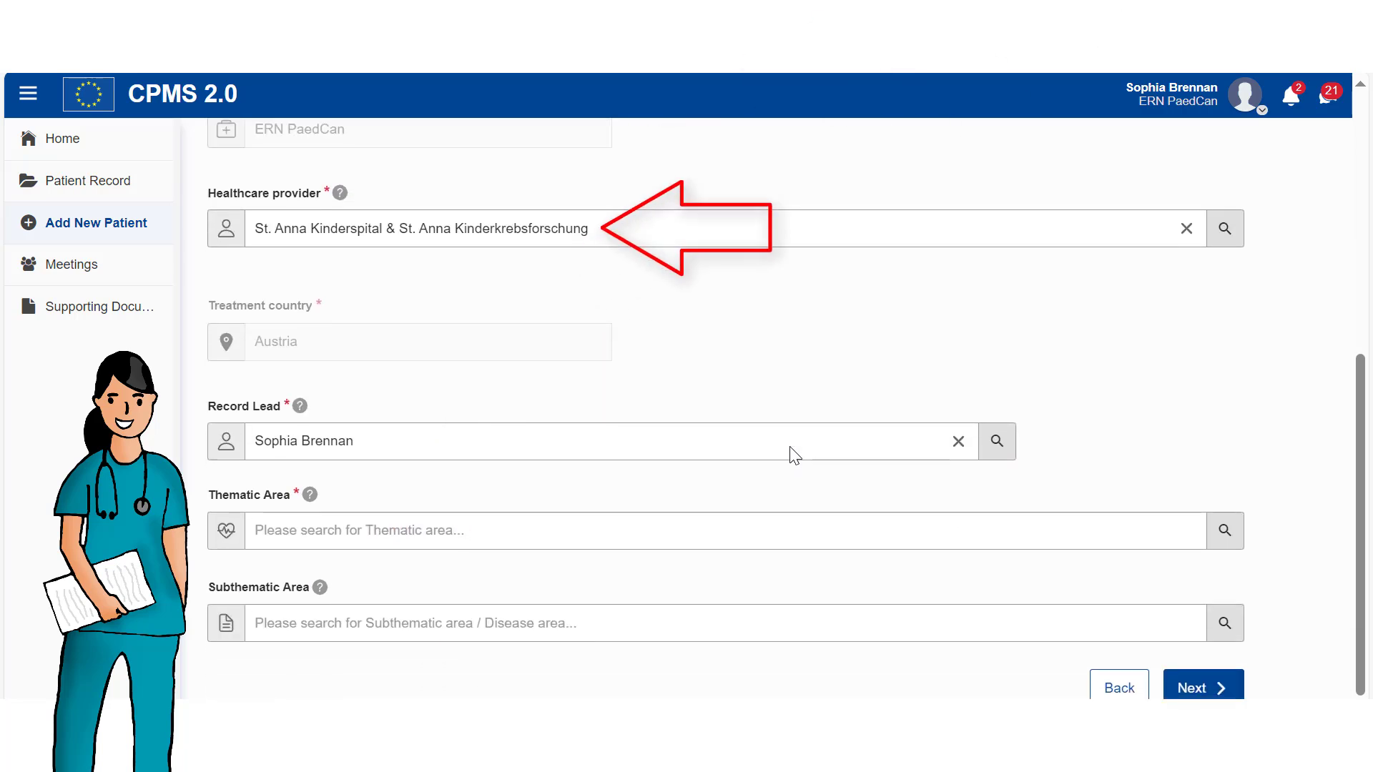
click(516, 529)
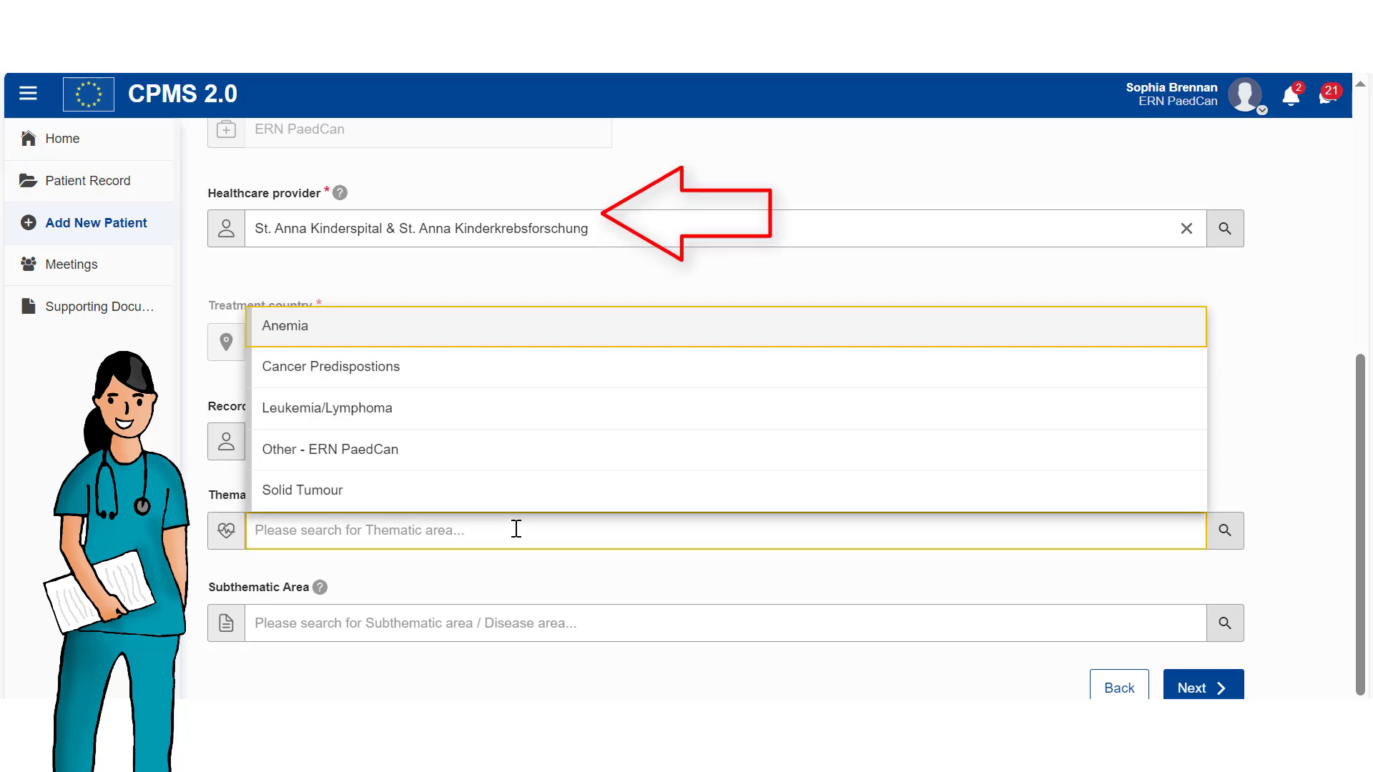
click(312, 494)
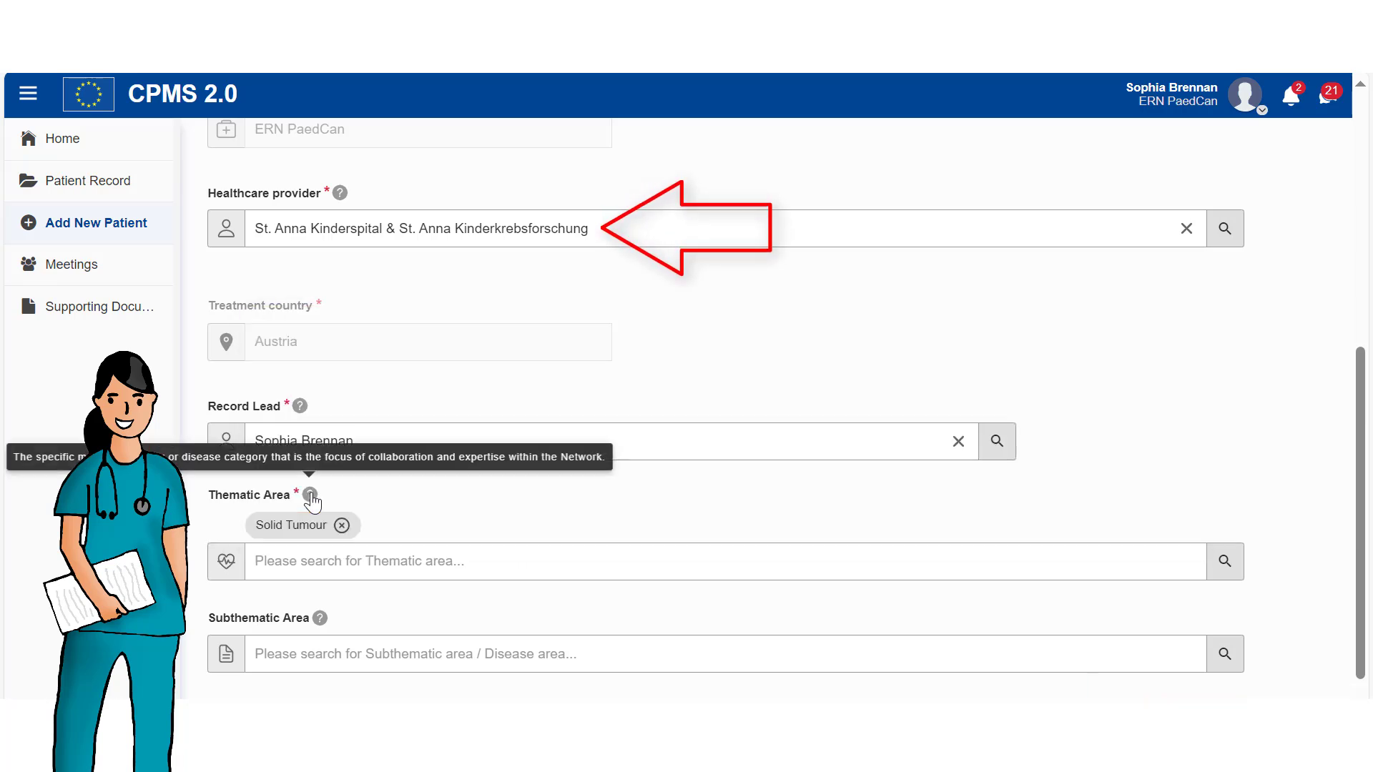
click(397, 653)
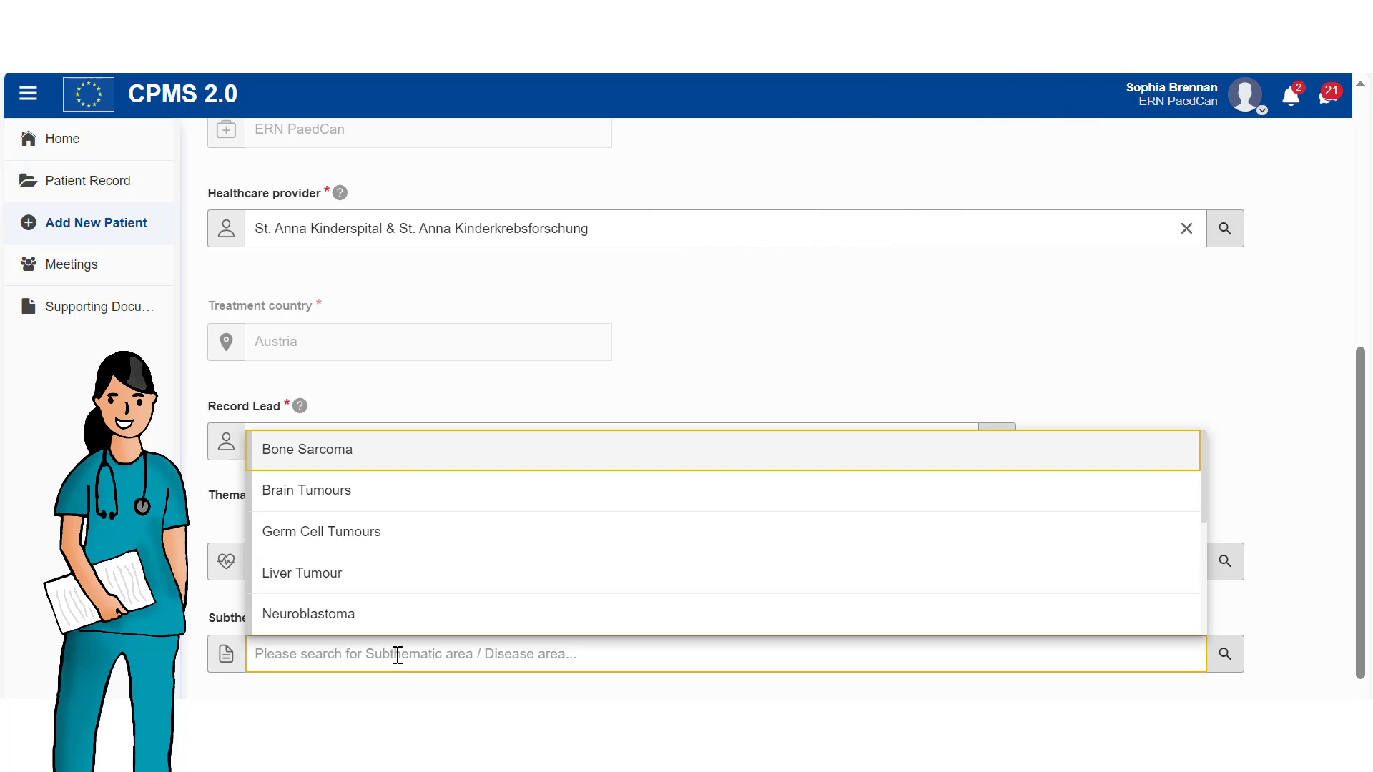
click(305, 501)
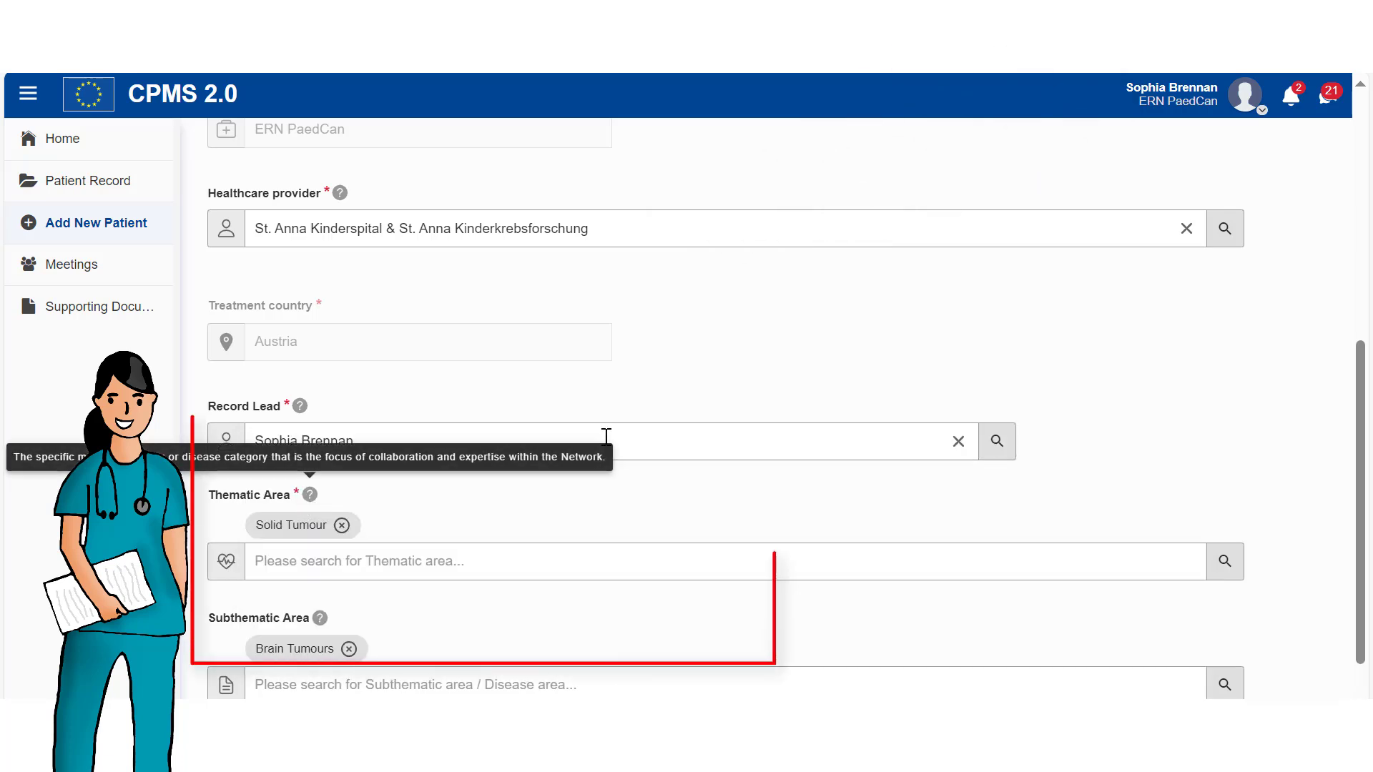
scroll(682, 400, down, 1)
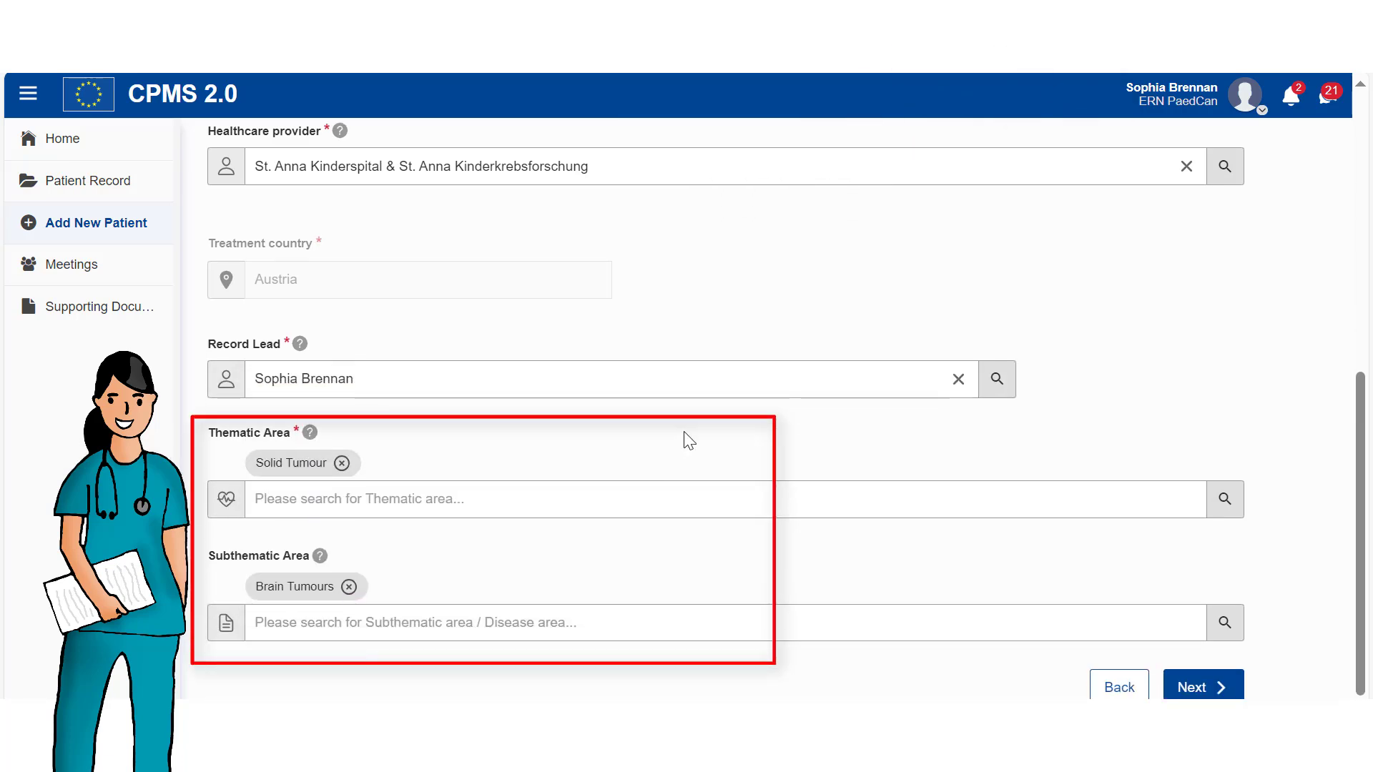
click(1191, 688)
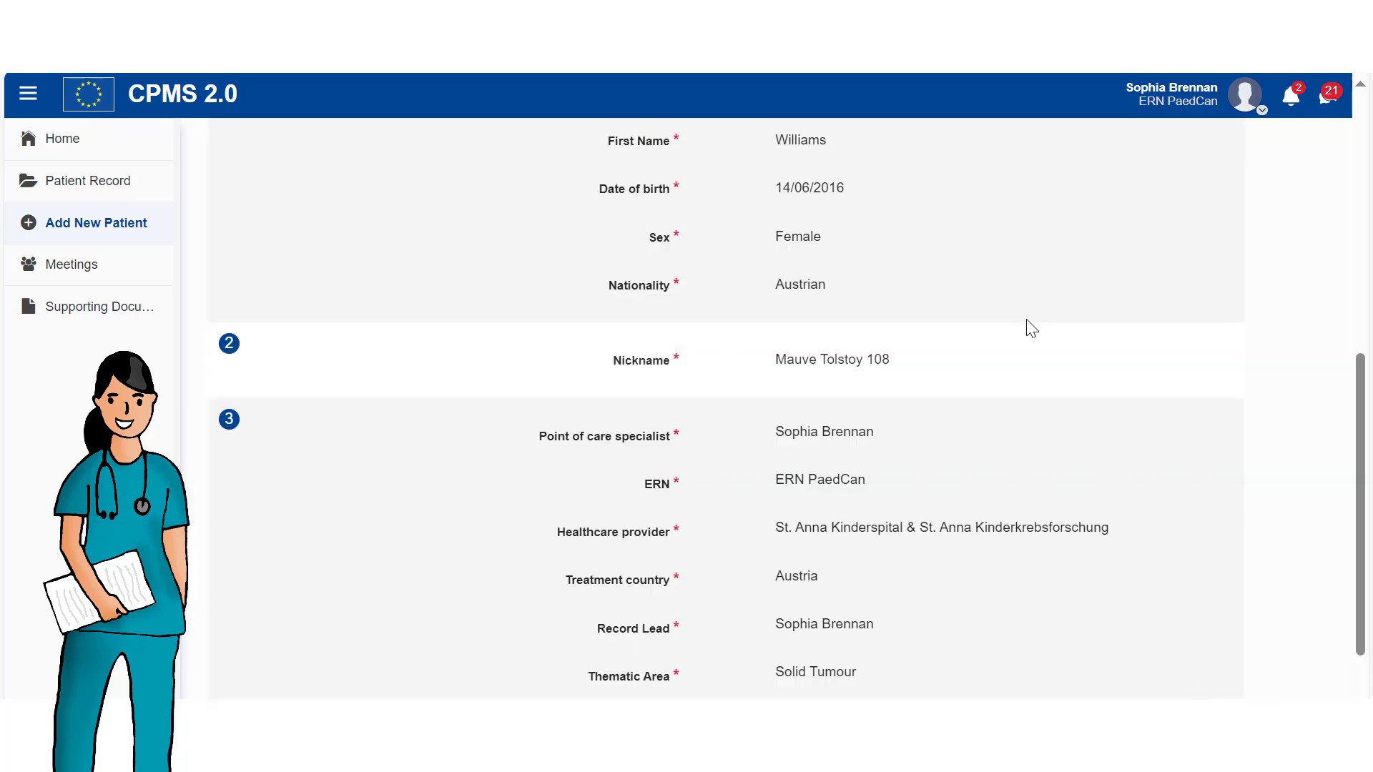
Scroll through the review summary and add the new patient record.
scroll(1026, 330, down, 1)
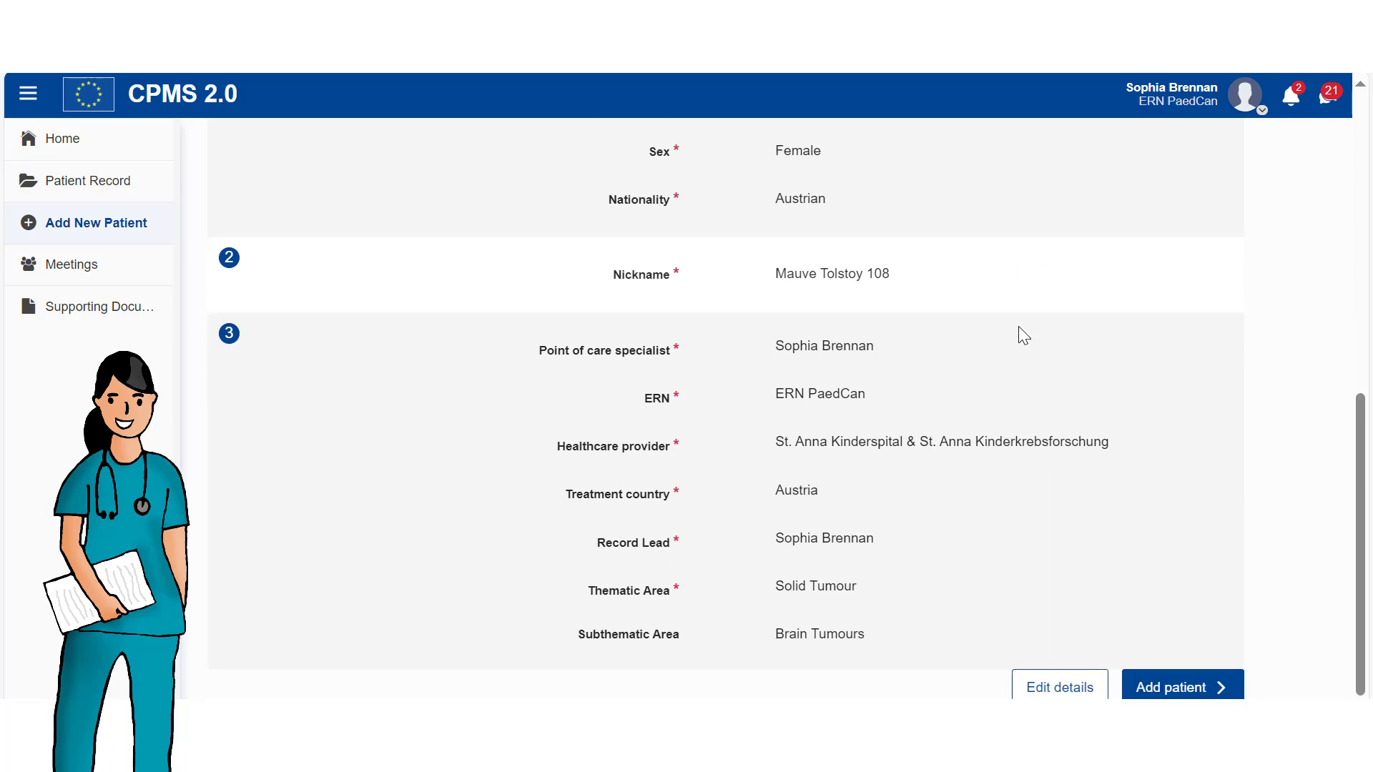
click(1162, 687)
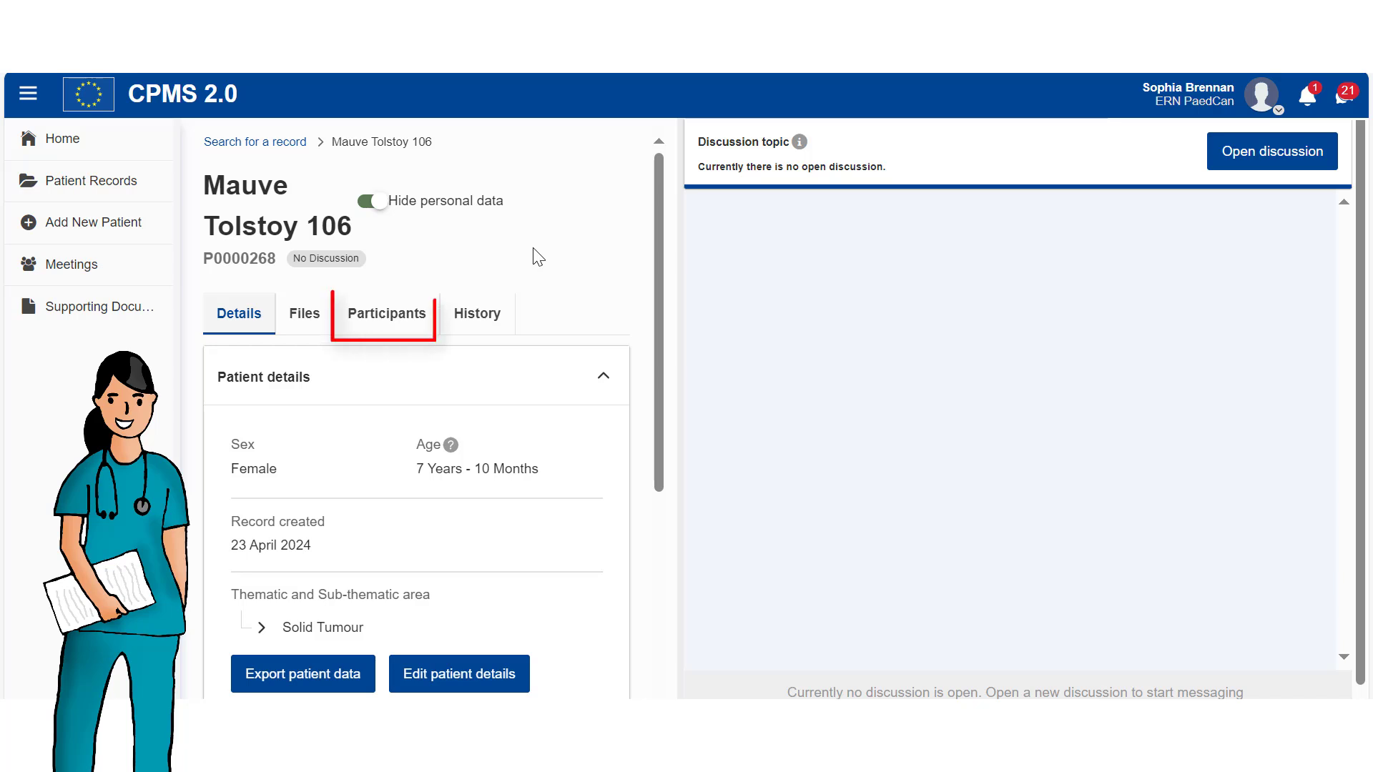
Search for colleagues with profession 'surgeon' to add as participants.
click(396, 329)
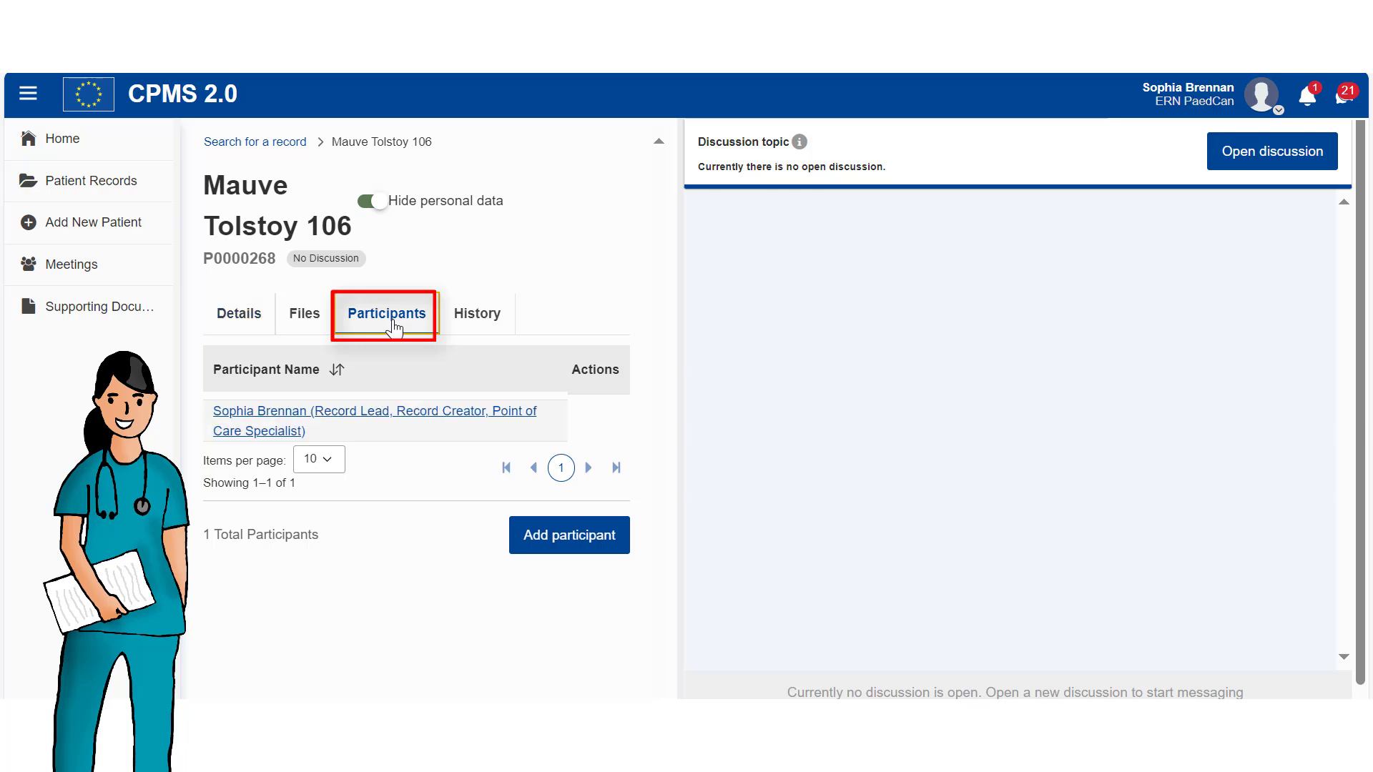
click(558, 542)
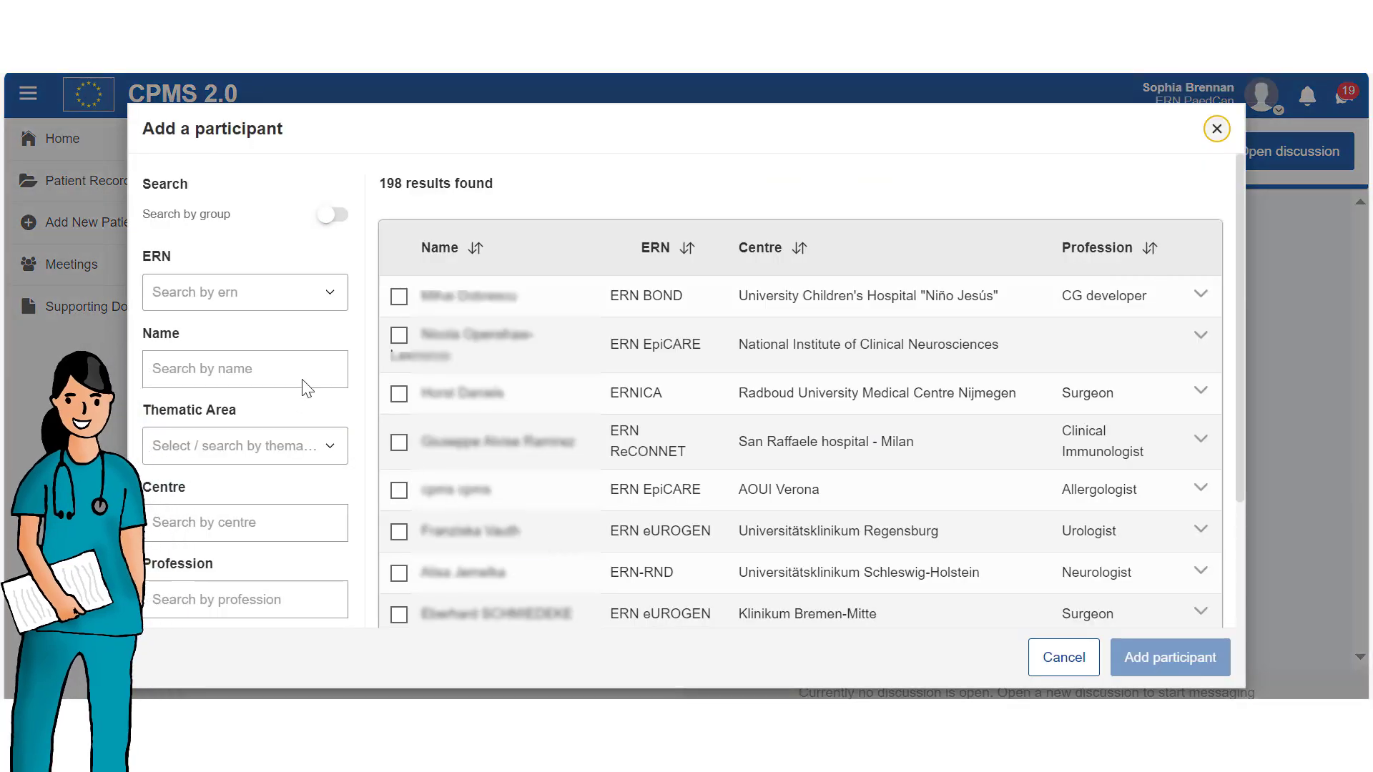
scroll(350, 298, down, 1)
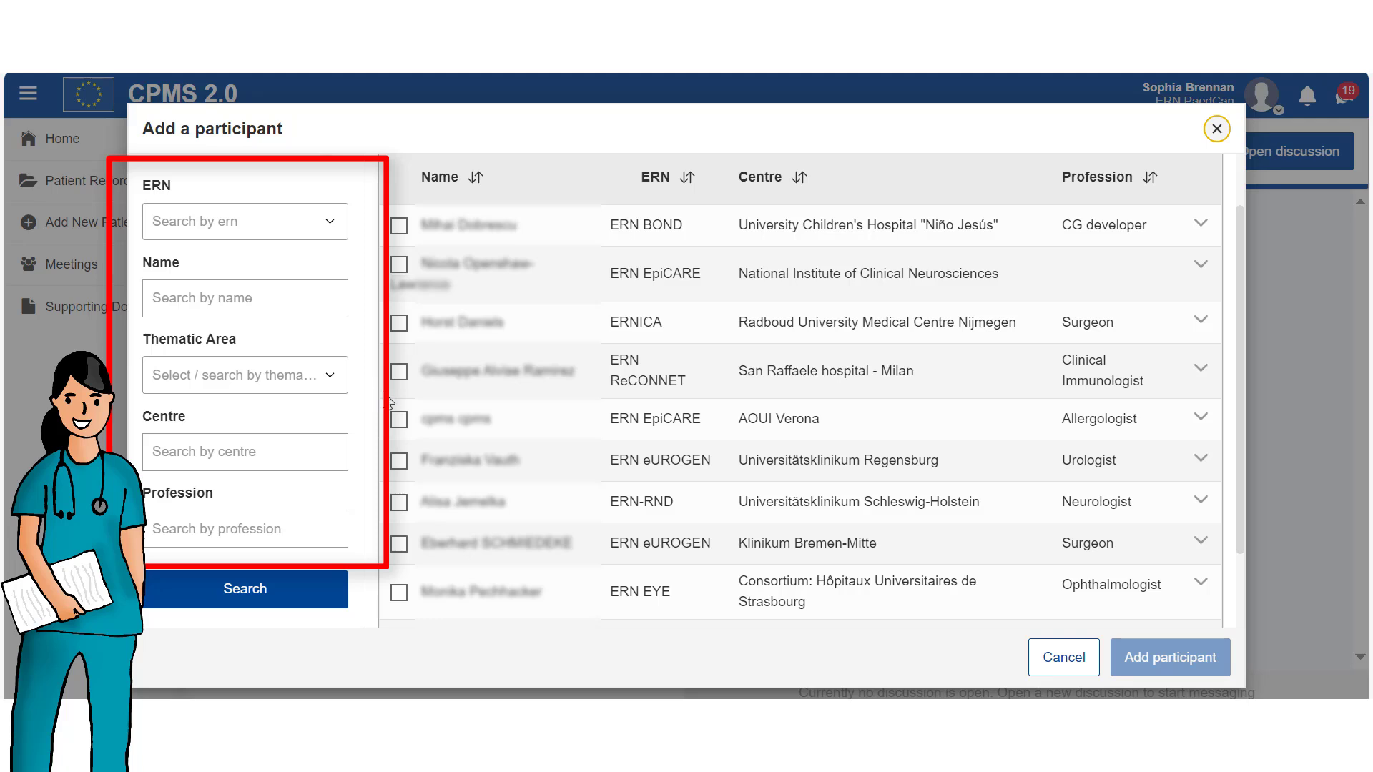
click(242, 528)
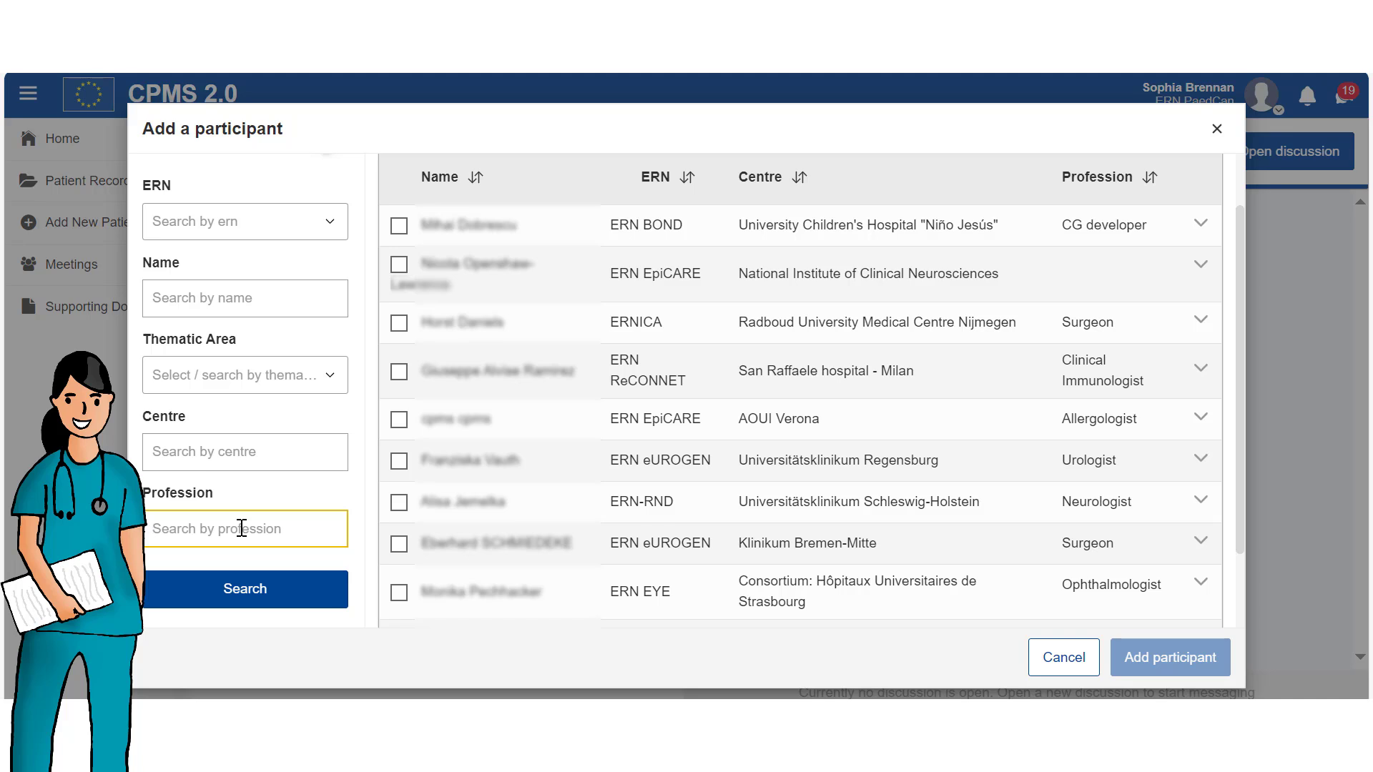
text(surgeon)
click(259, 595)
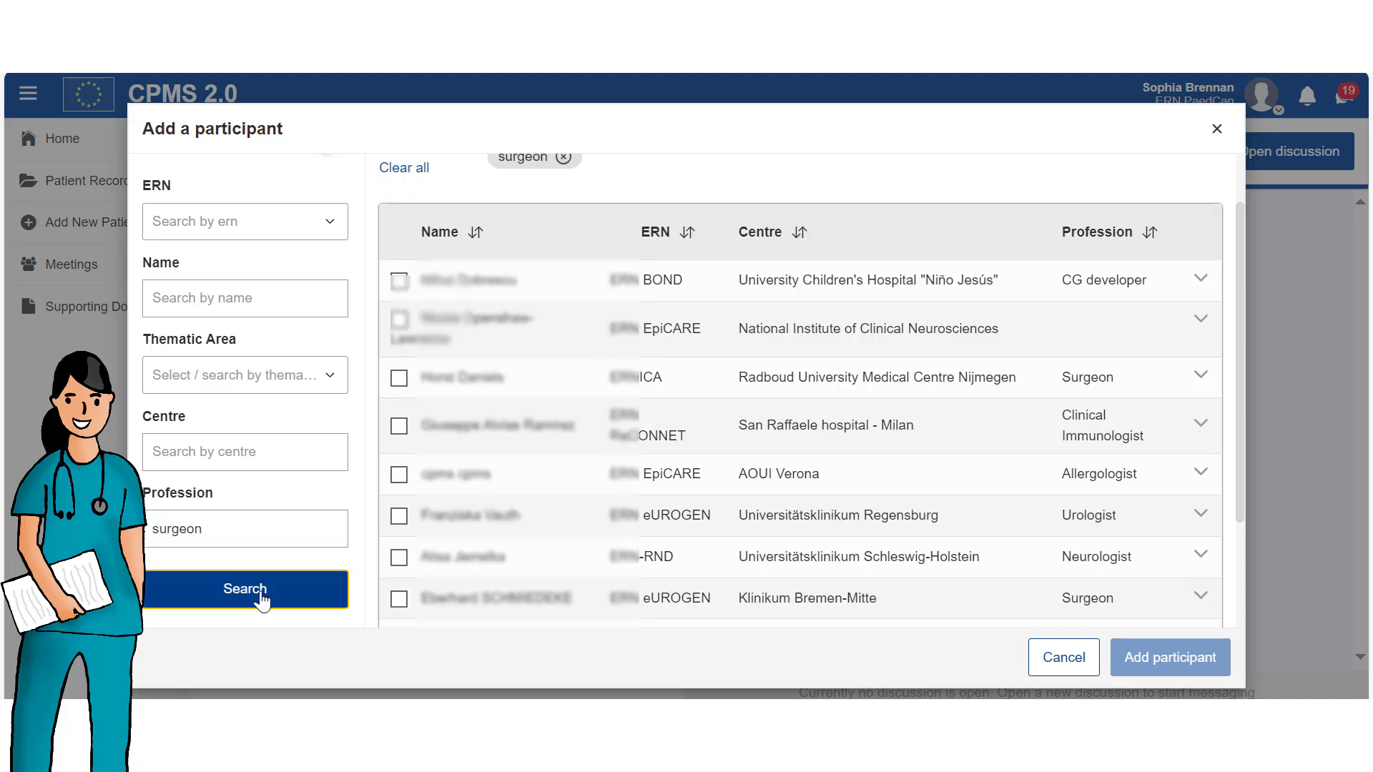
Filter by the Other - ERN PaedCan thematic area and add both matching surgeons.
click(268, 374)
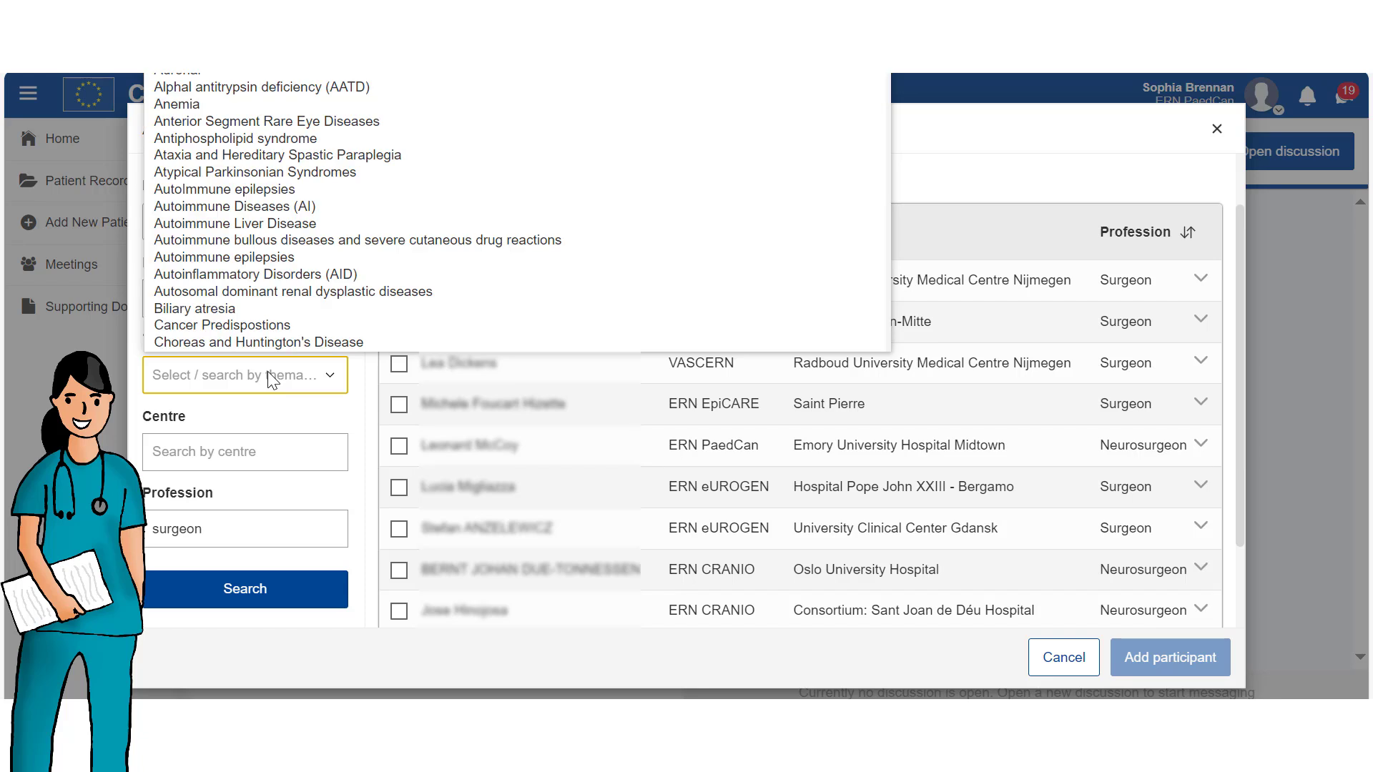
text(pe)
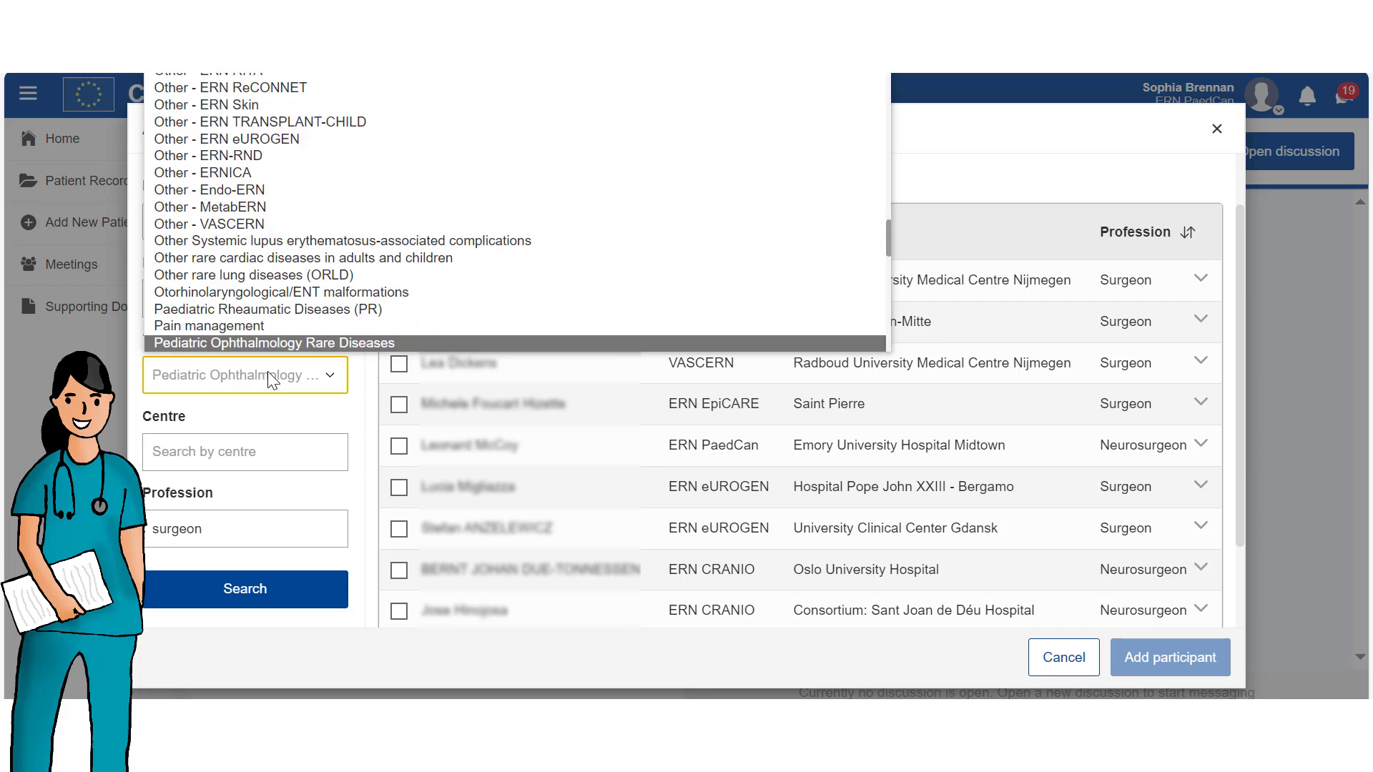
click(214, 39)
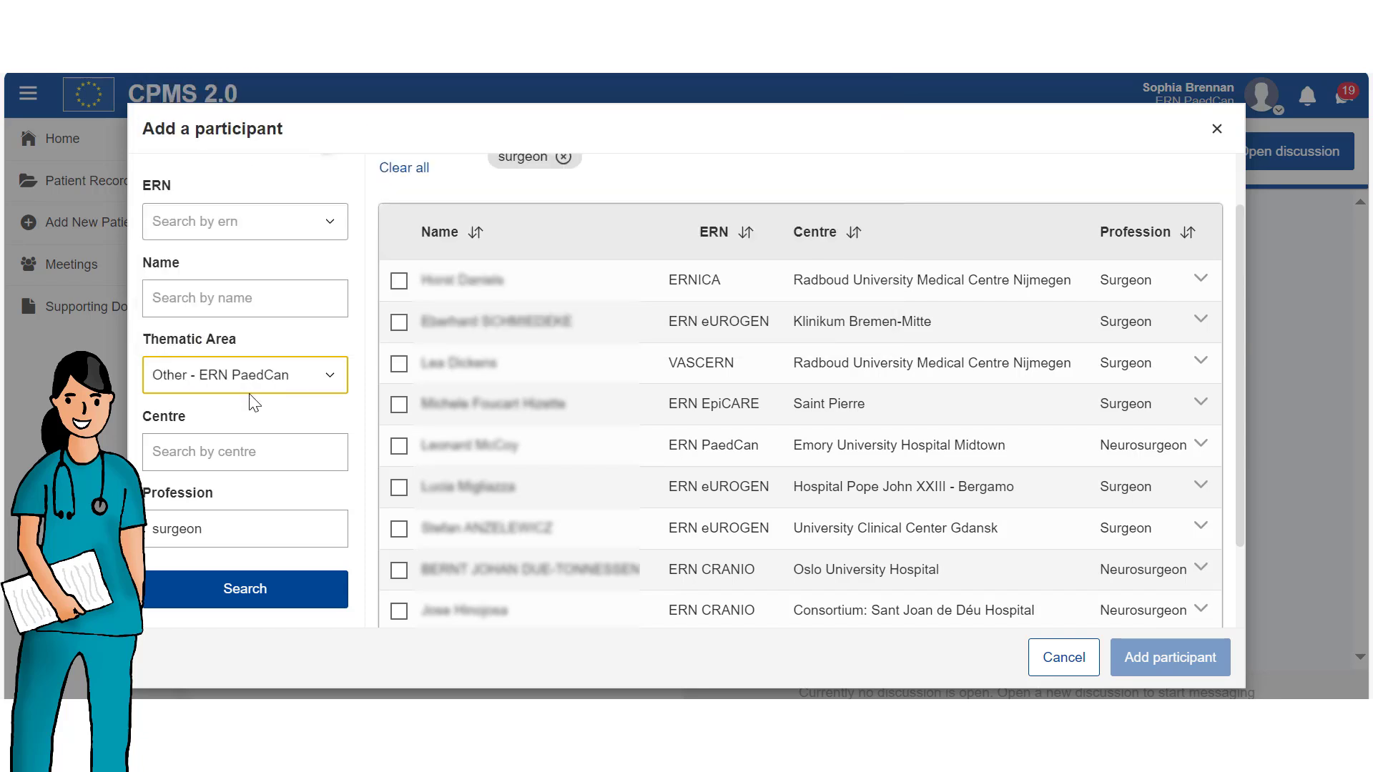
click(272, 592)
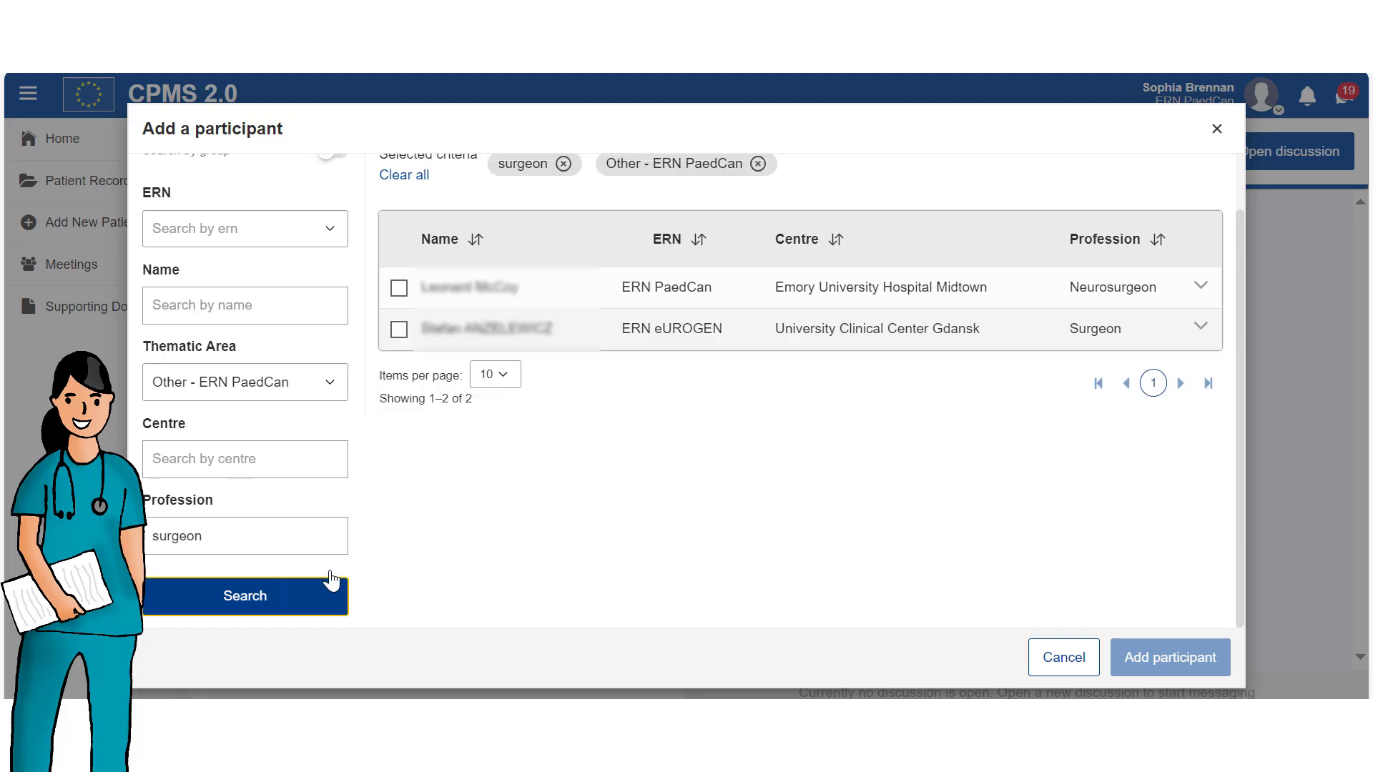
click(399, 289)
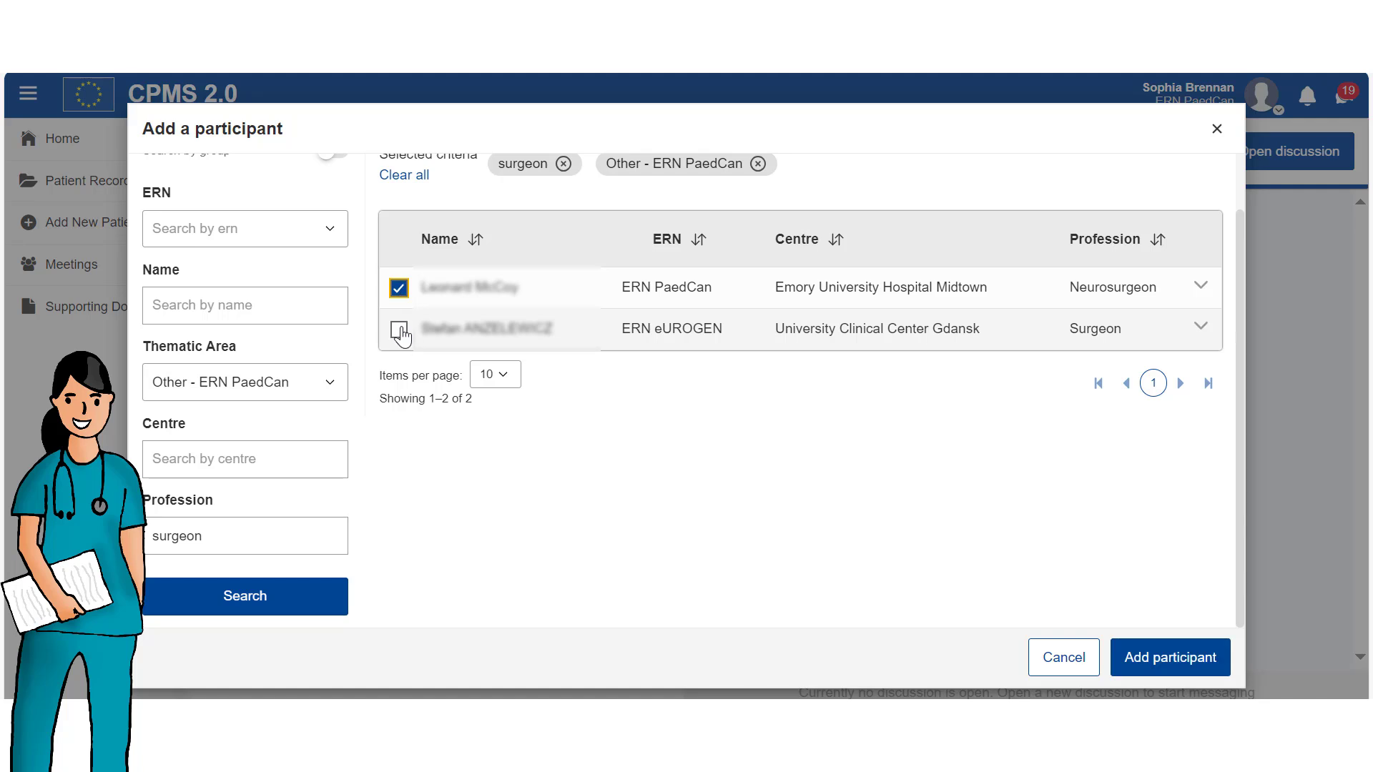
click(399, 330)
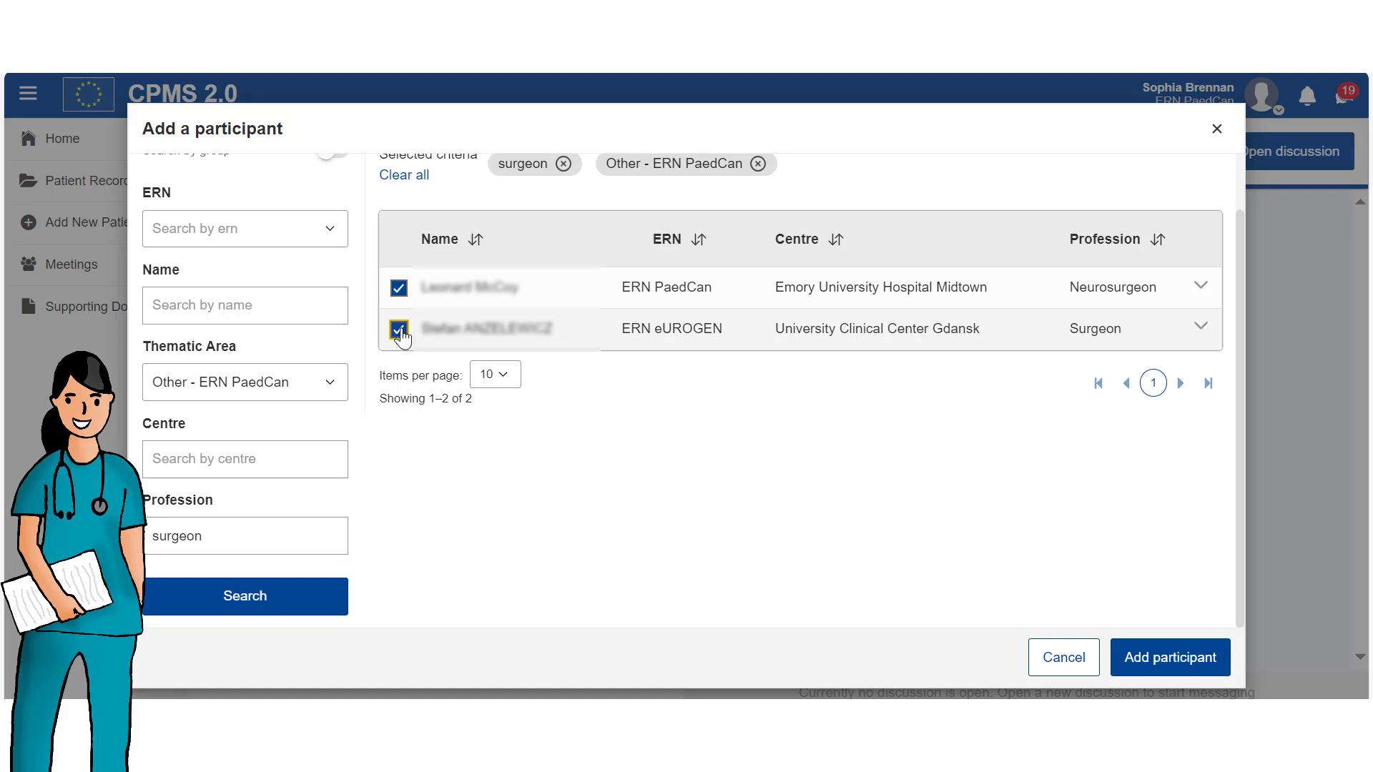
click(1176, 666)
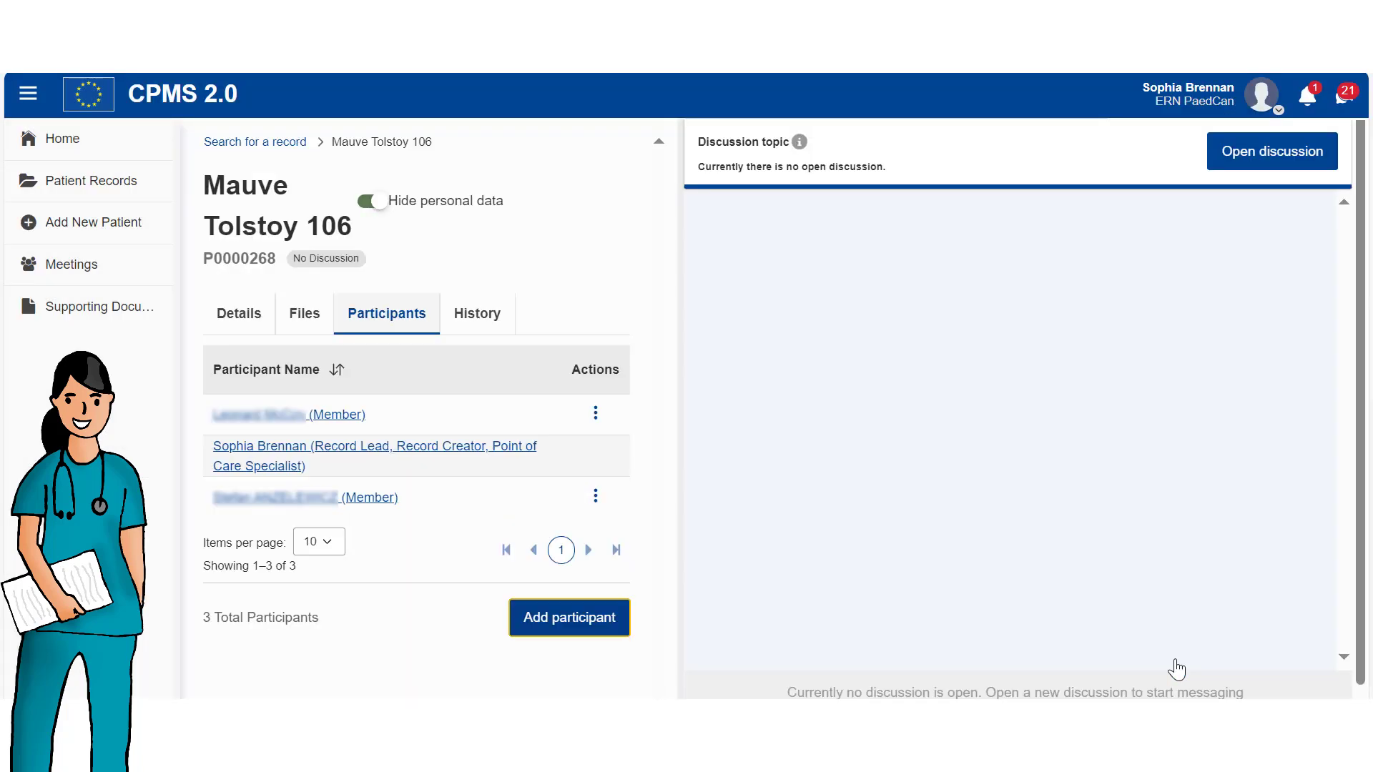
Attach MR SOUS.zip to a new file upload on the patient record.
click(297, 328)
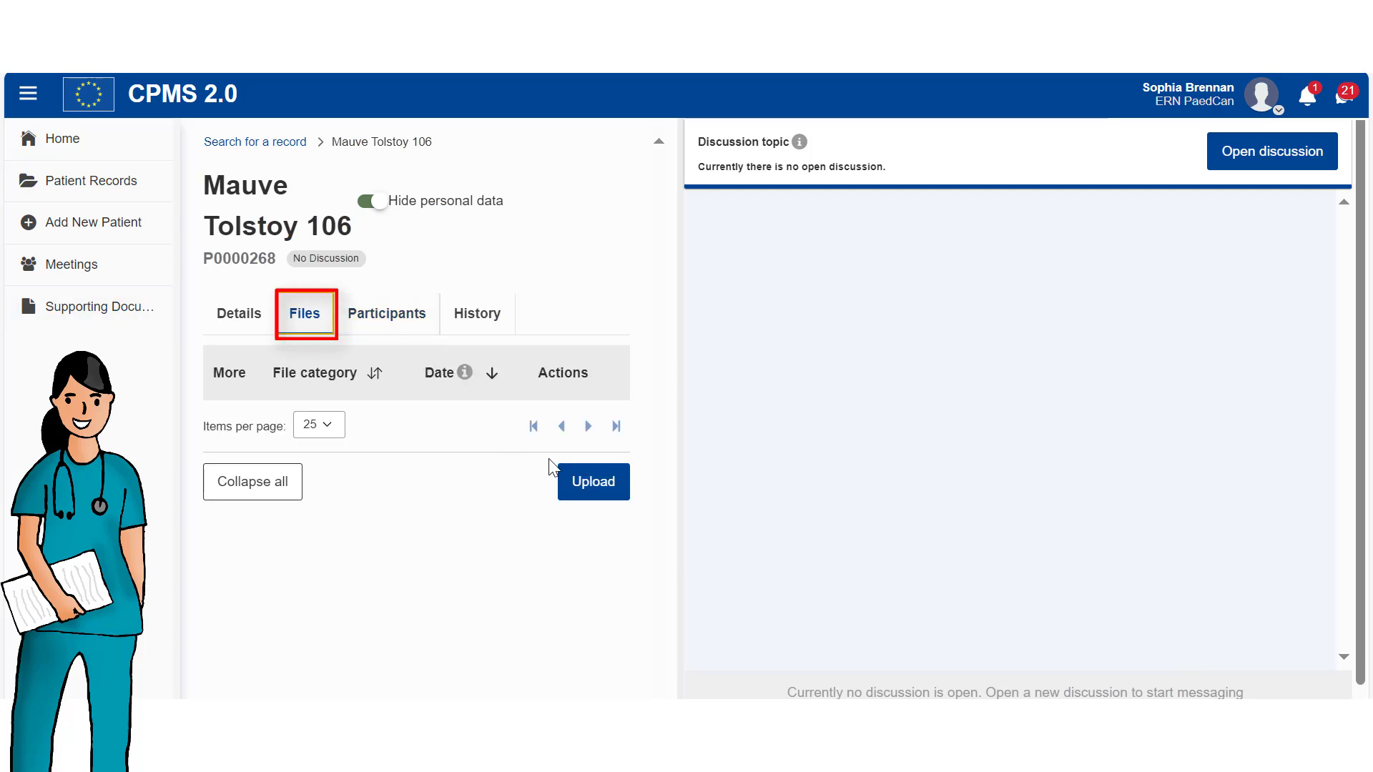
click(593, 490)
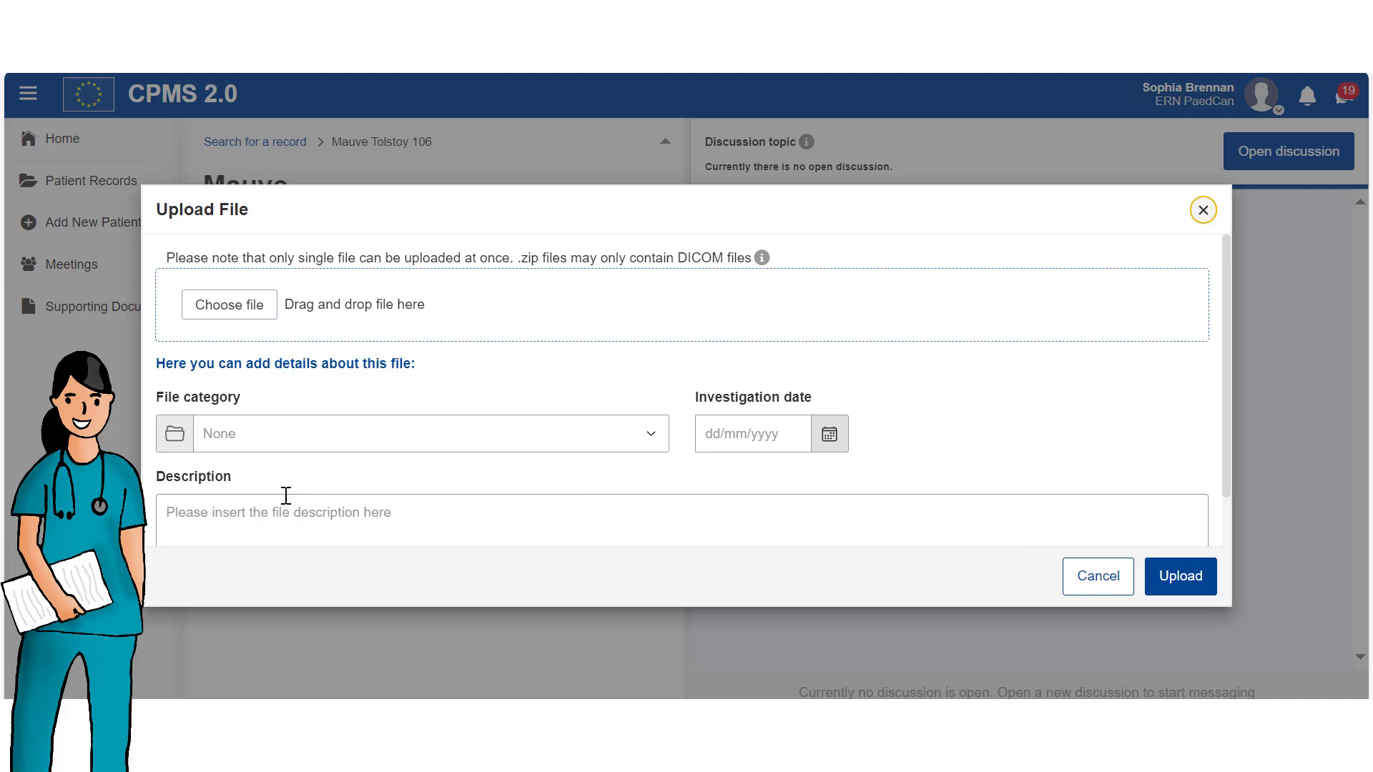
click(228, 310)
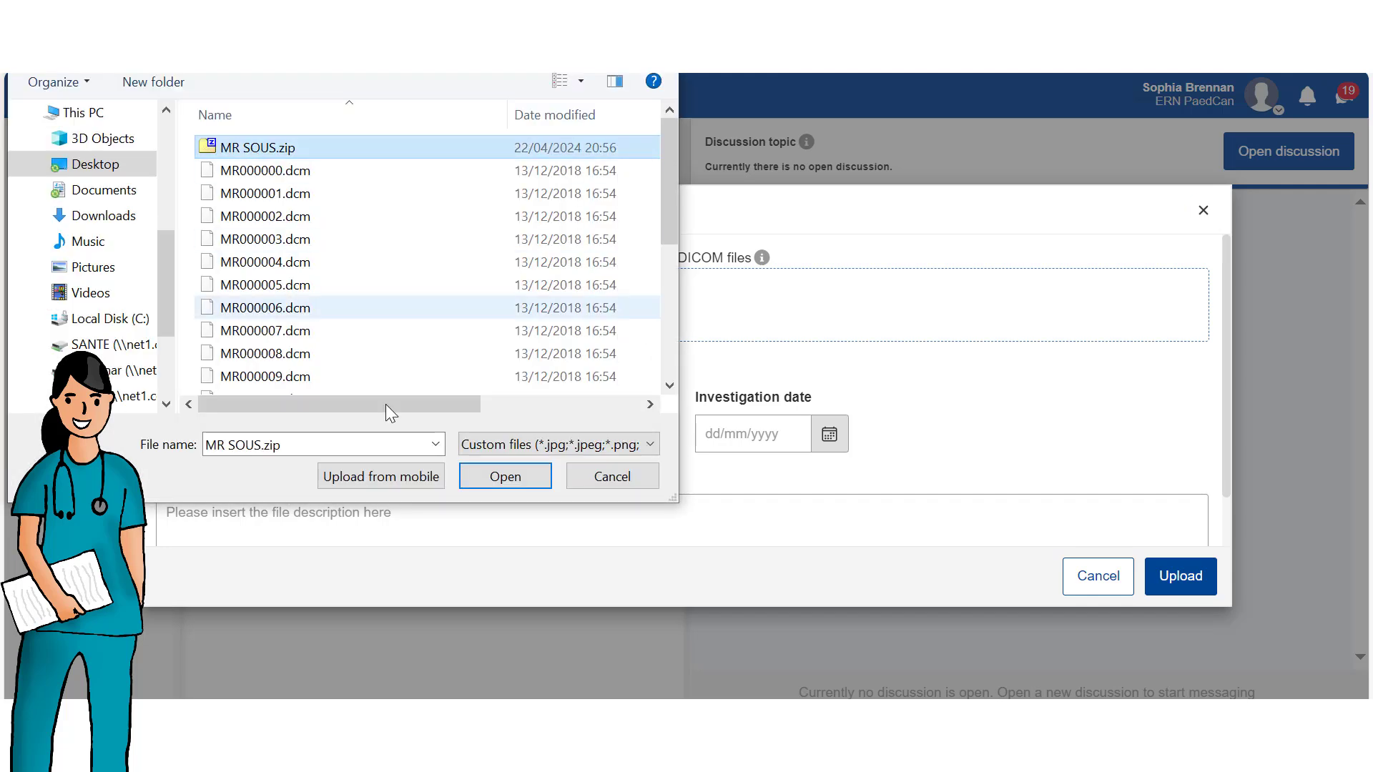
click(496, 475)
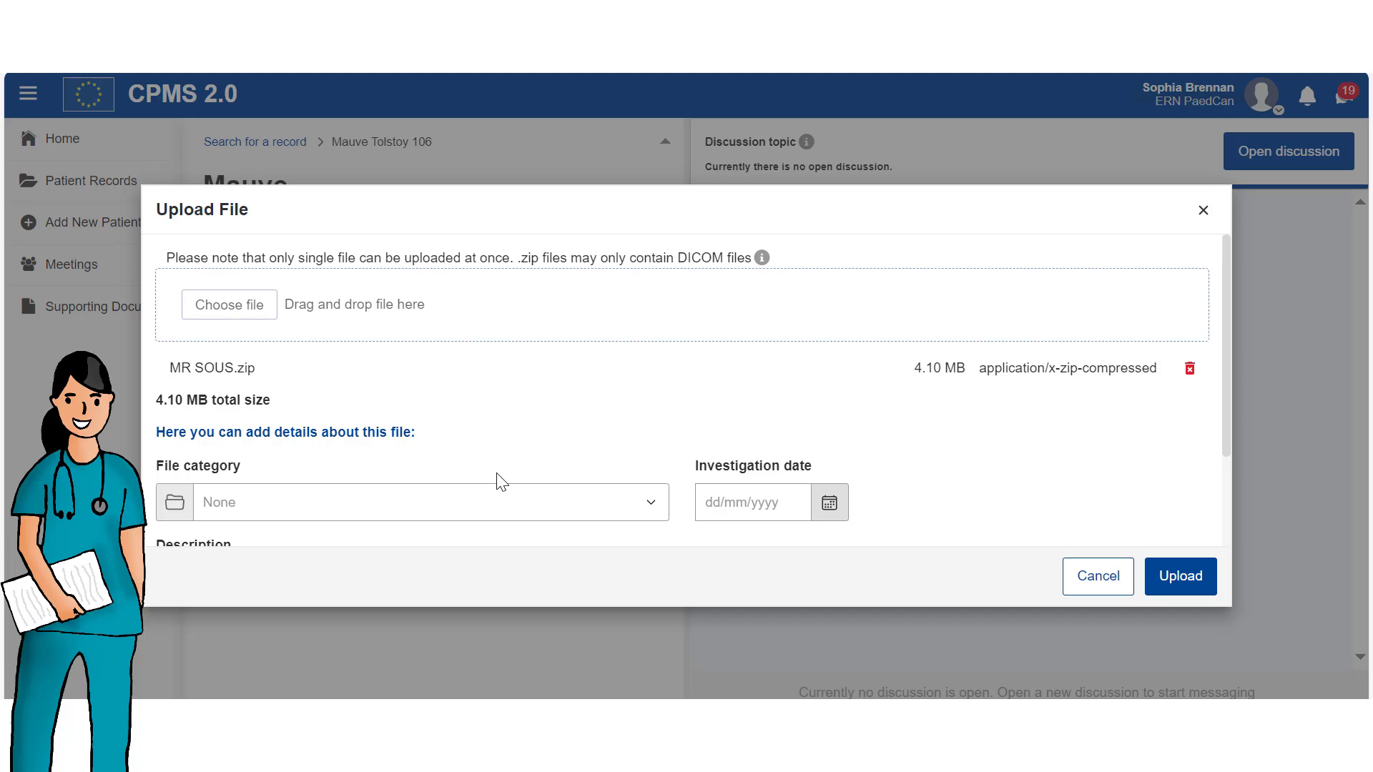
Upload it as Imaging dated 22/04/2024, described 'Study Brain', confirming personal data removed.
scroll(411, 454, down, 3)
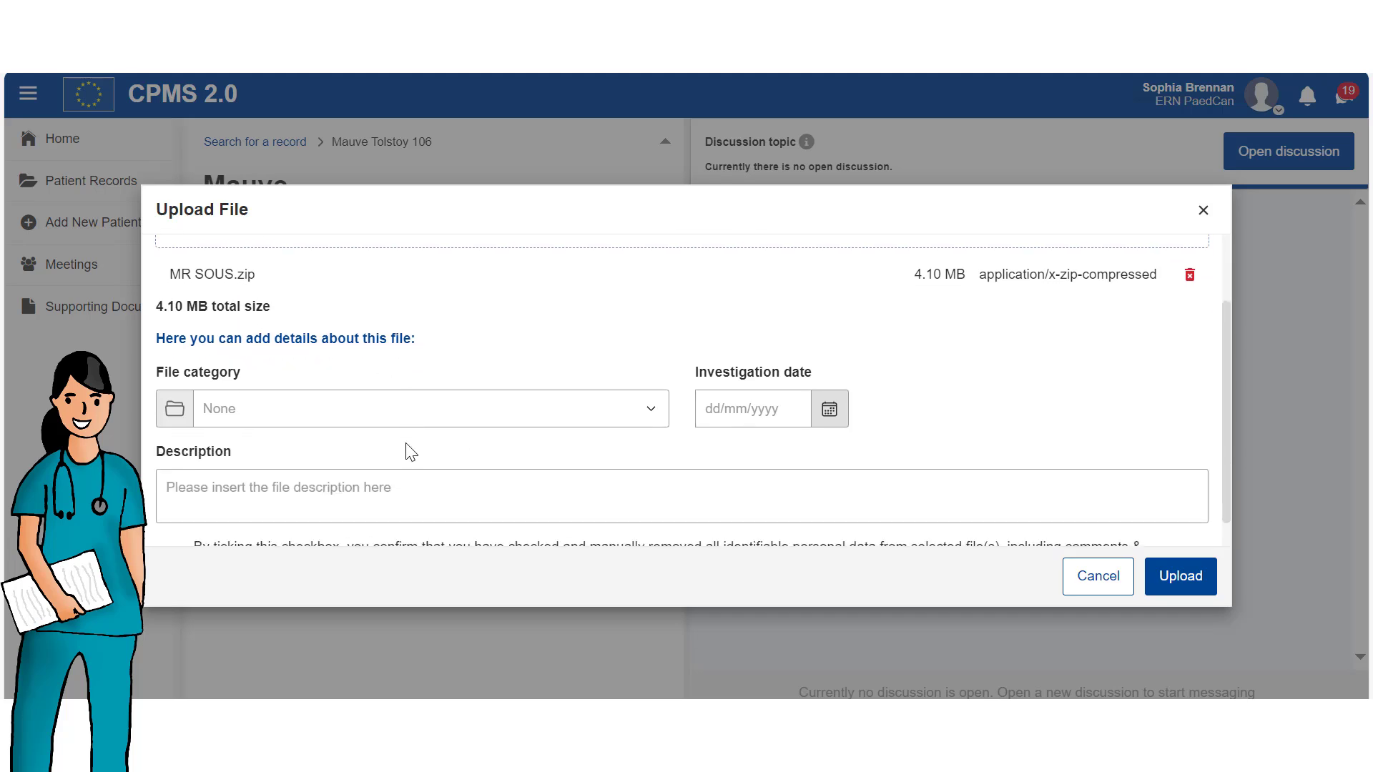
click(390, 384)
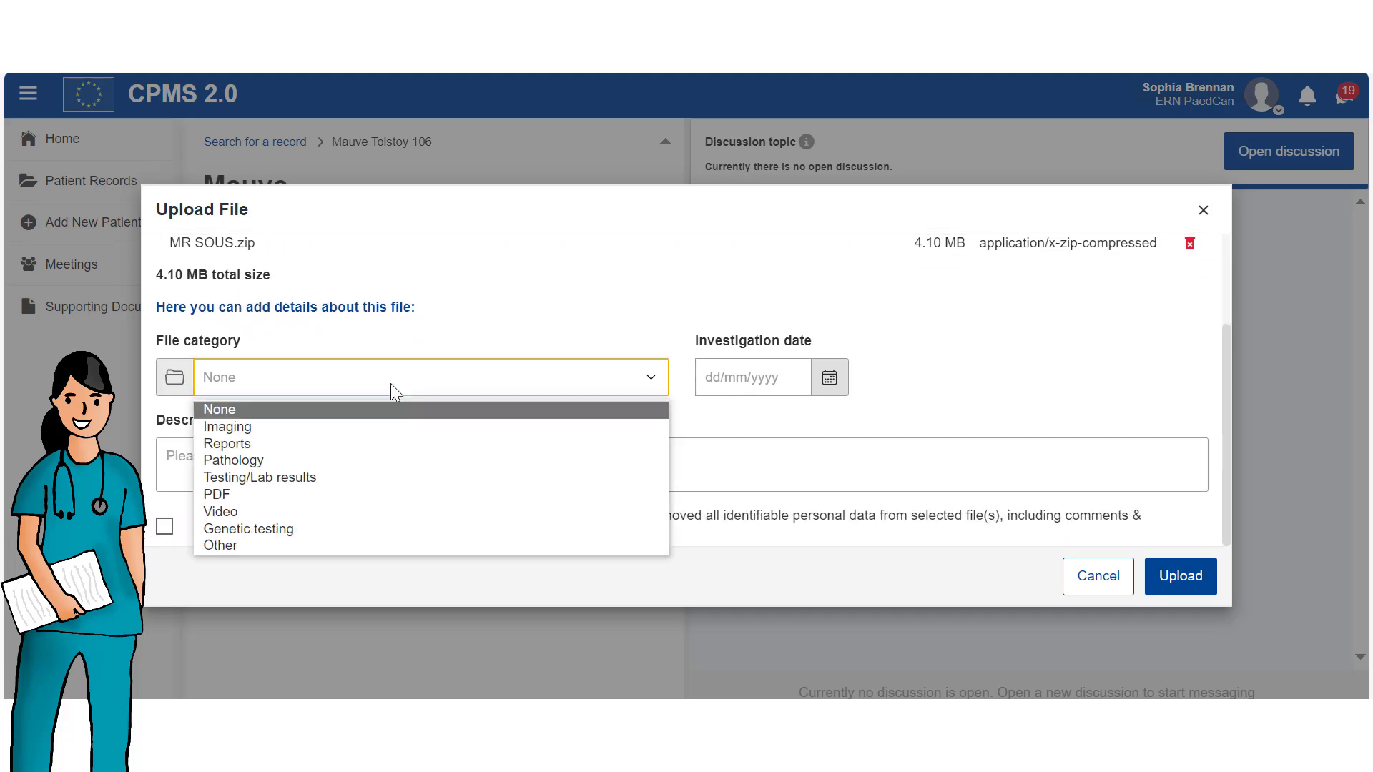
click(278, 428)
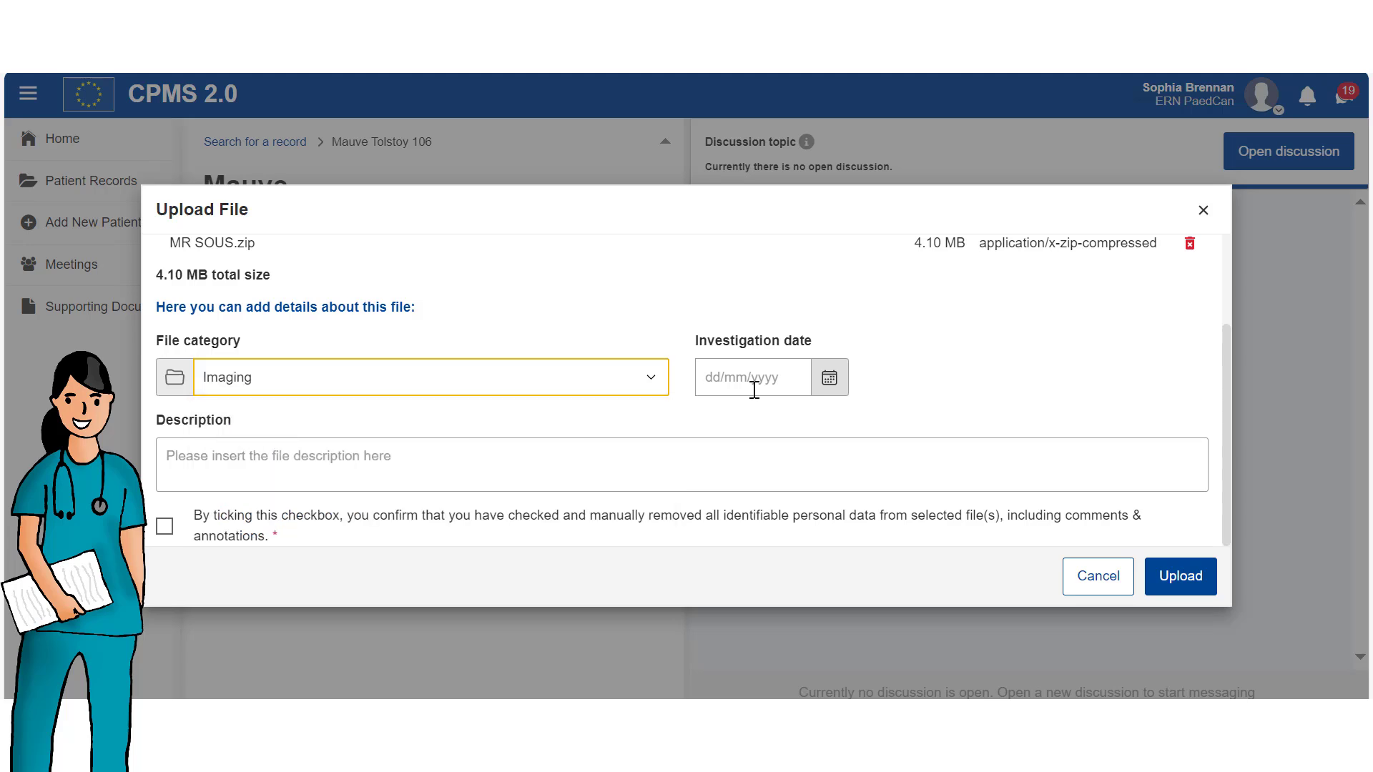
click(828, 378)
click(753, 646)
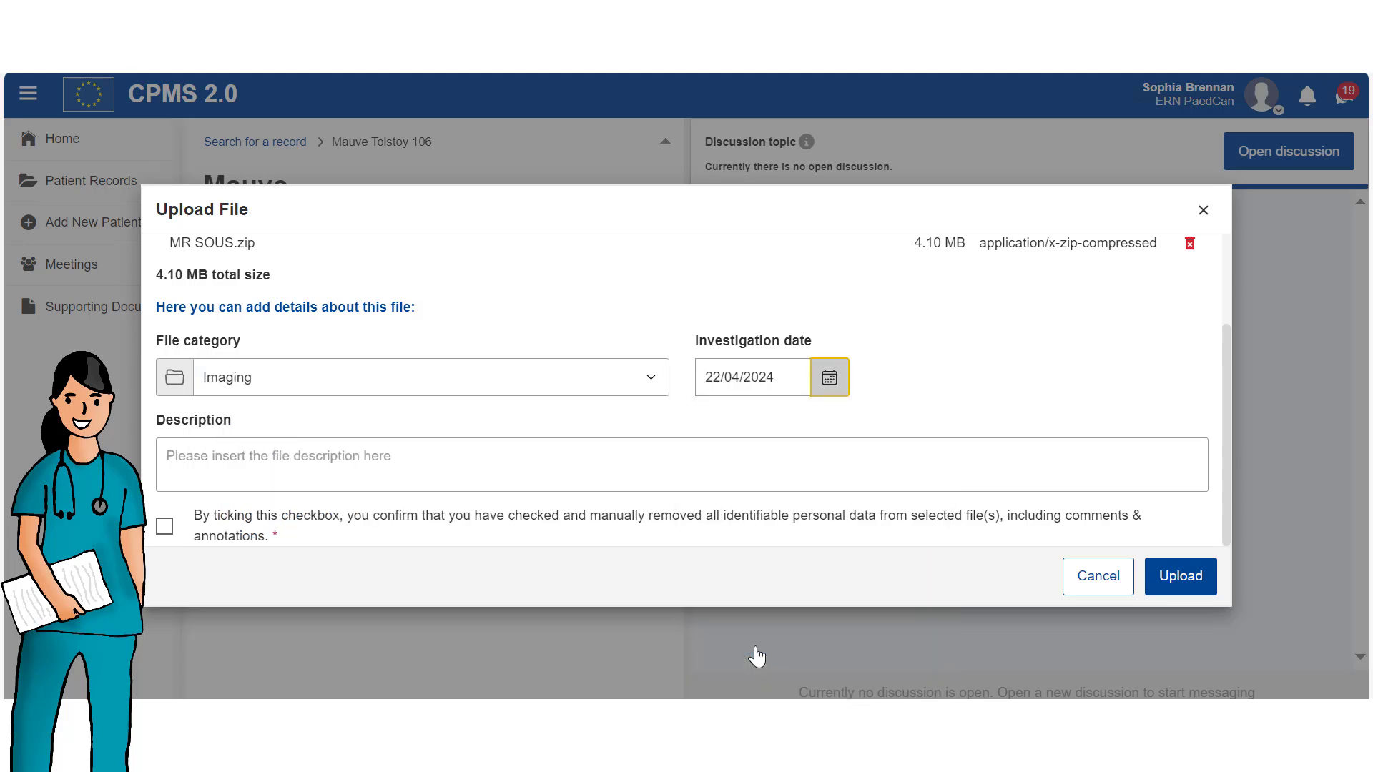
click(334, 481)
text(Study Brain)
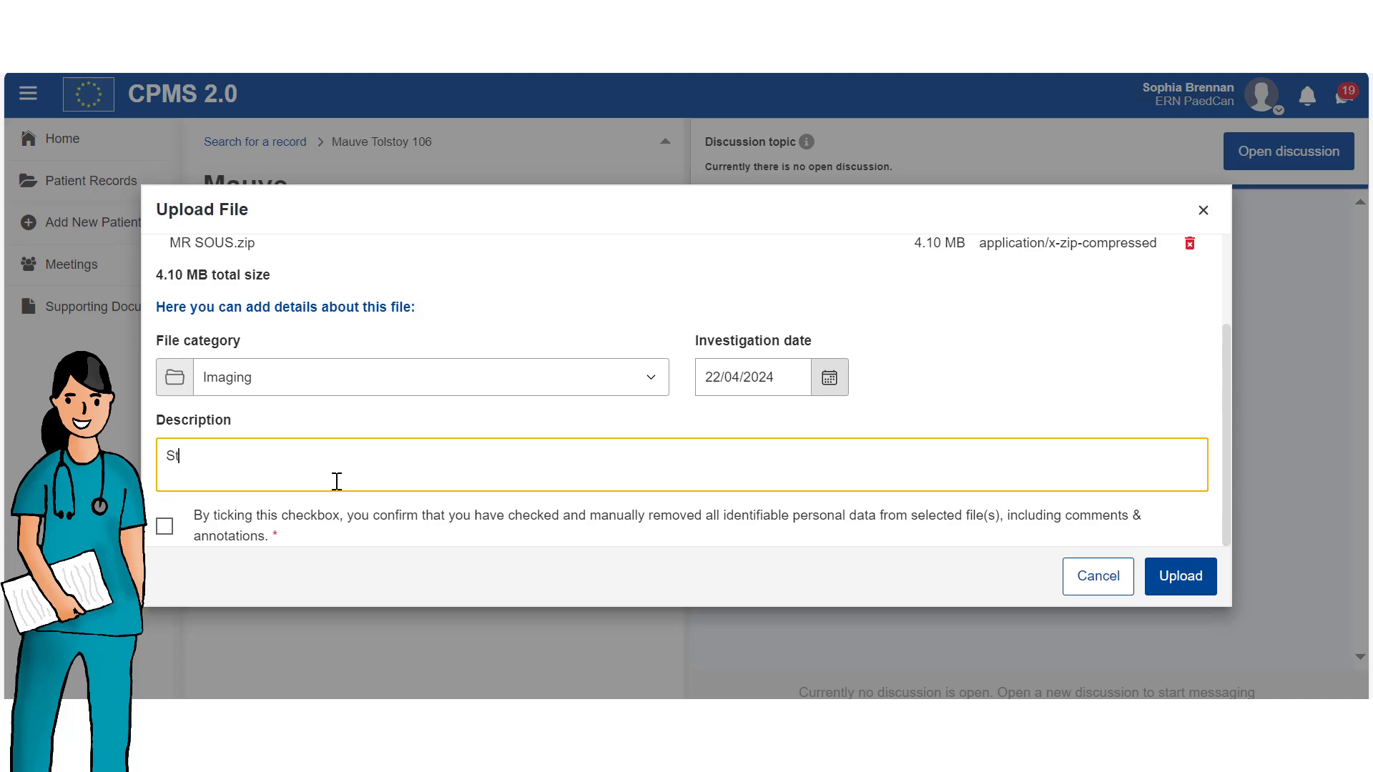
click(165, 527)
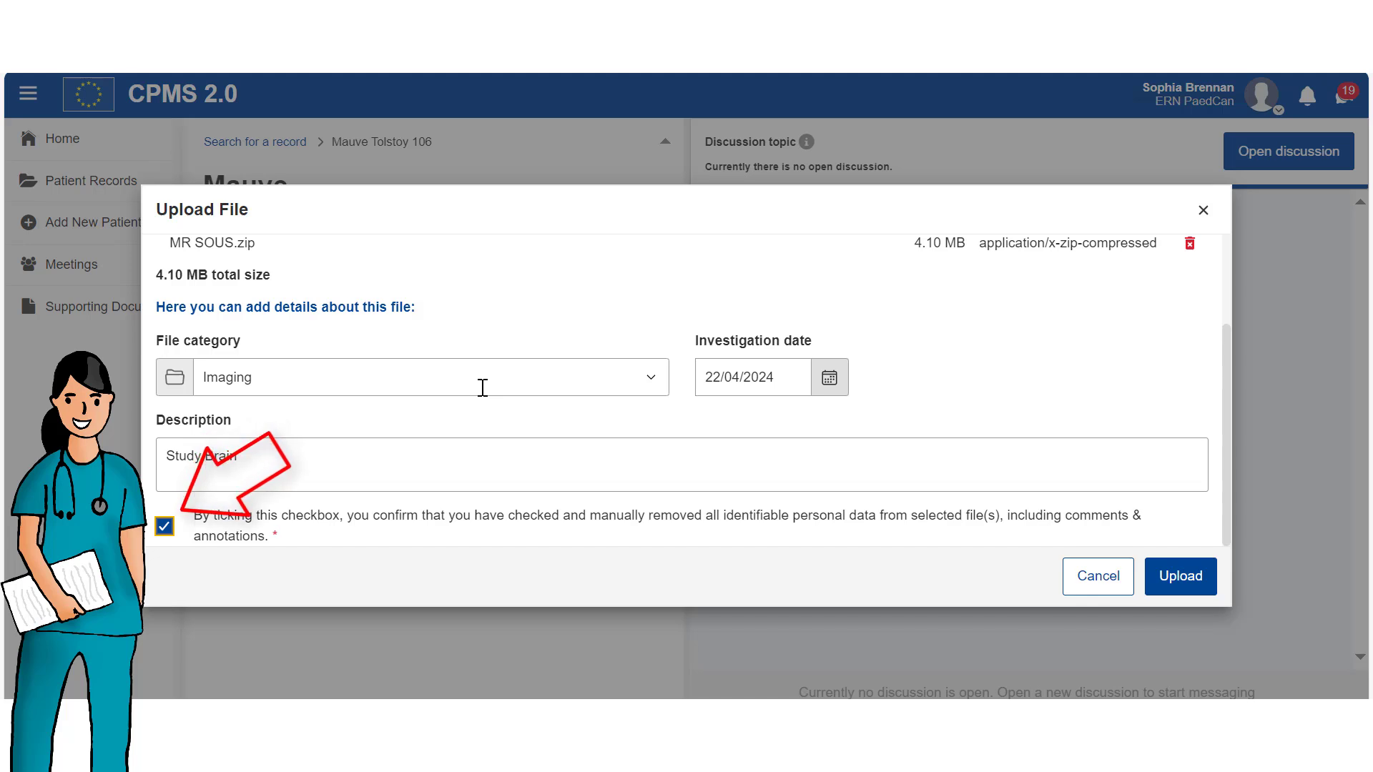
click(1186, 581)
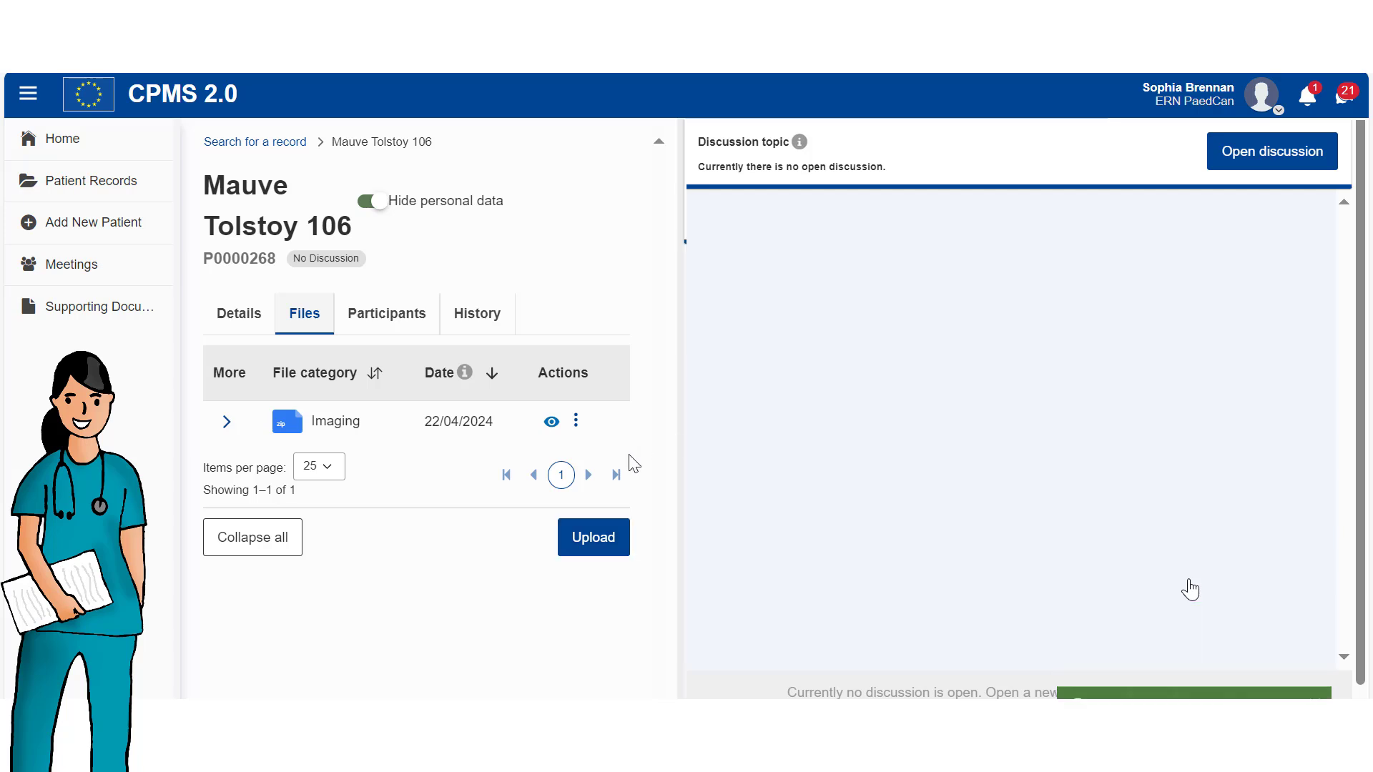
click(550, 425)
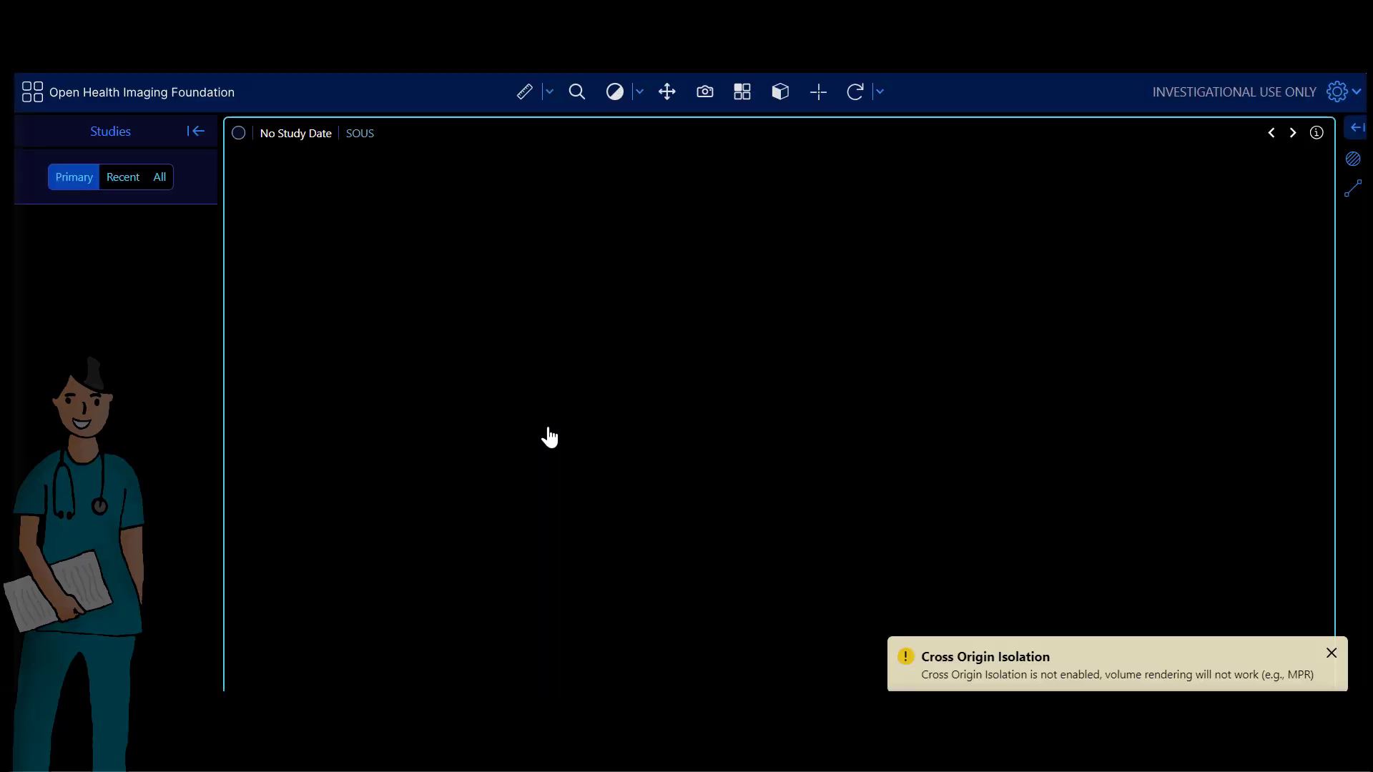
scroll(760, 475, down, 20)
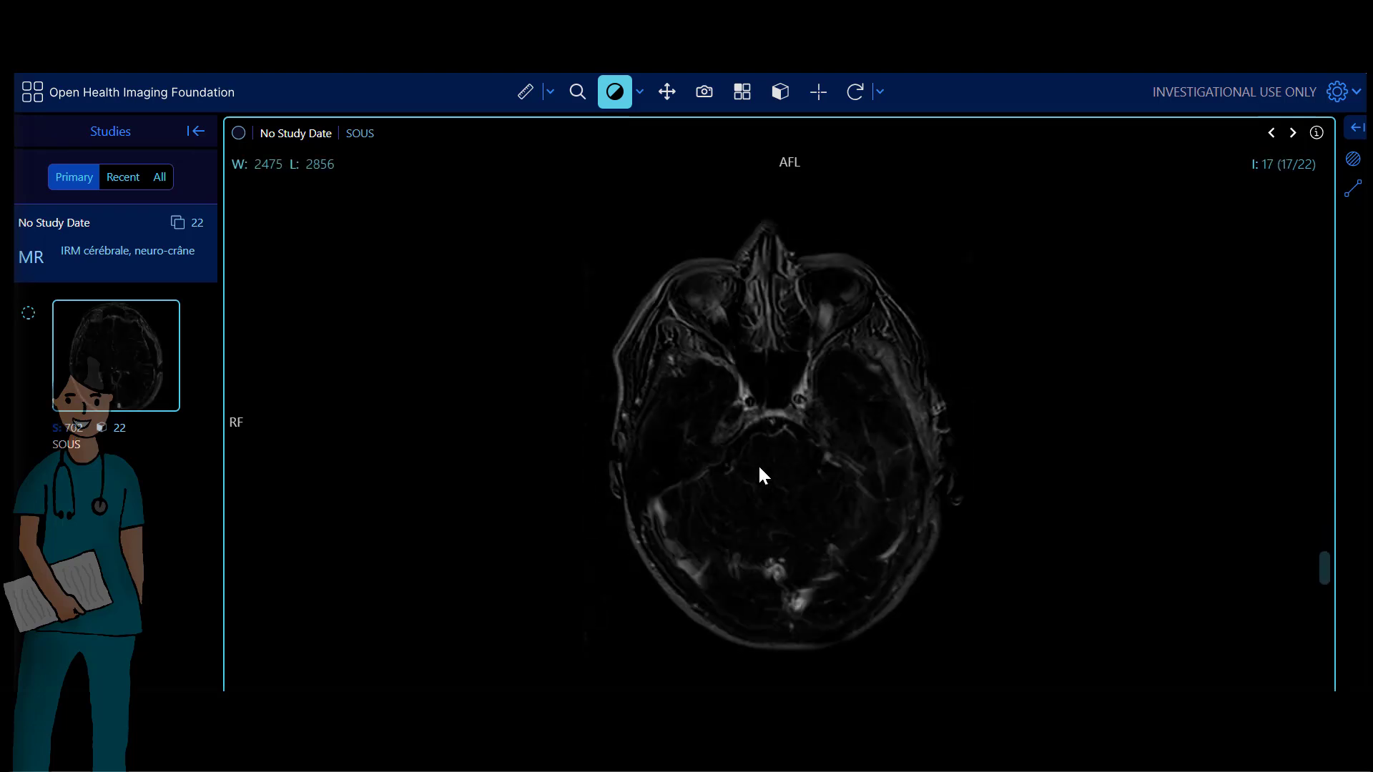
scroll(762, 475, down, 1)
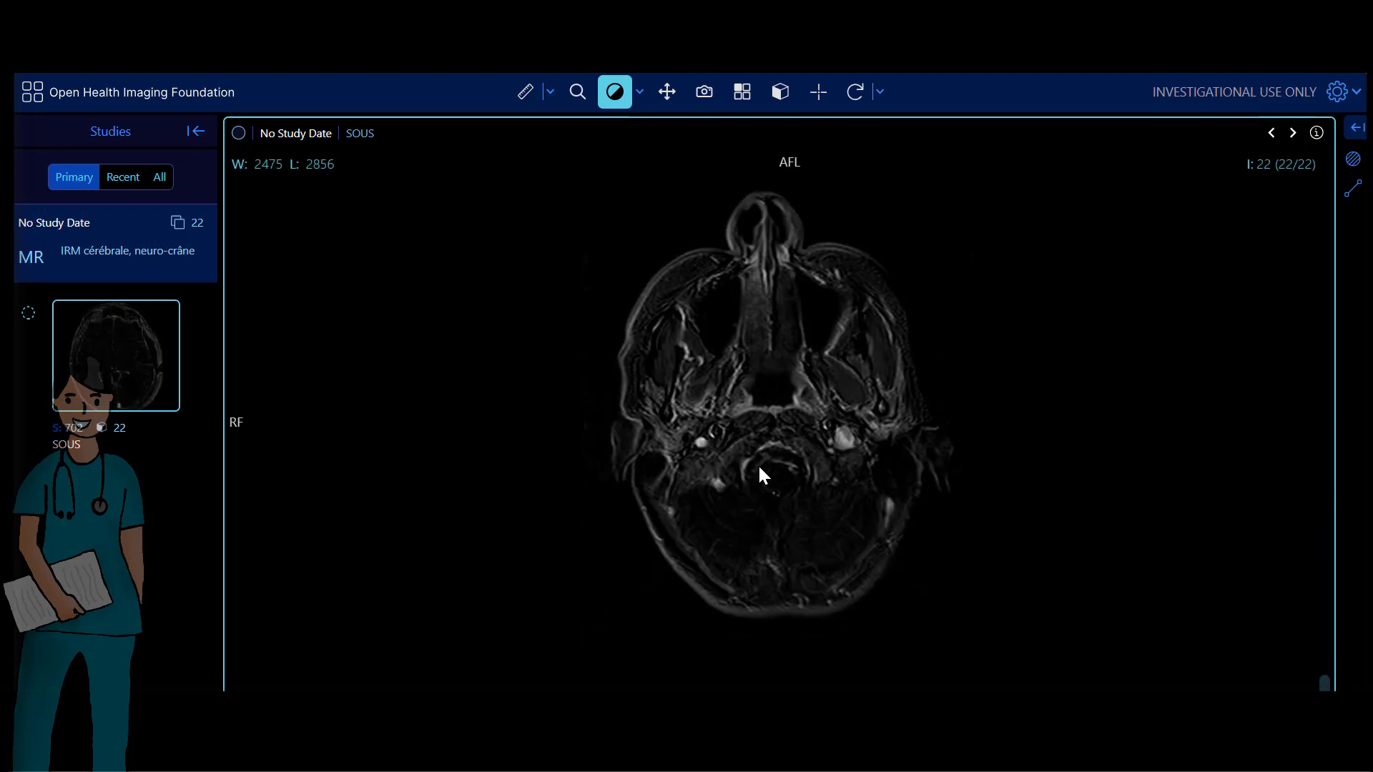
scroll(760, 471, up, 3)
scroll(759, 470, down, 3)
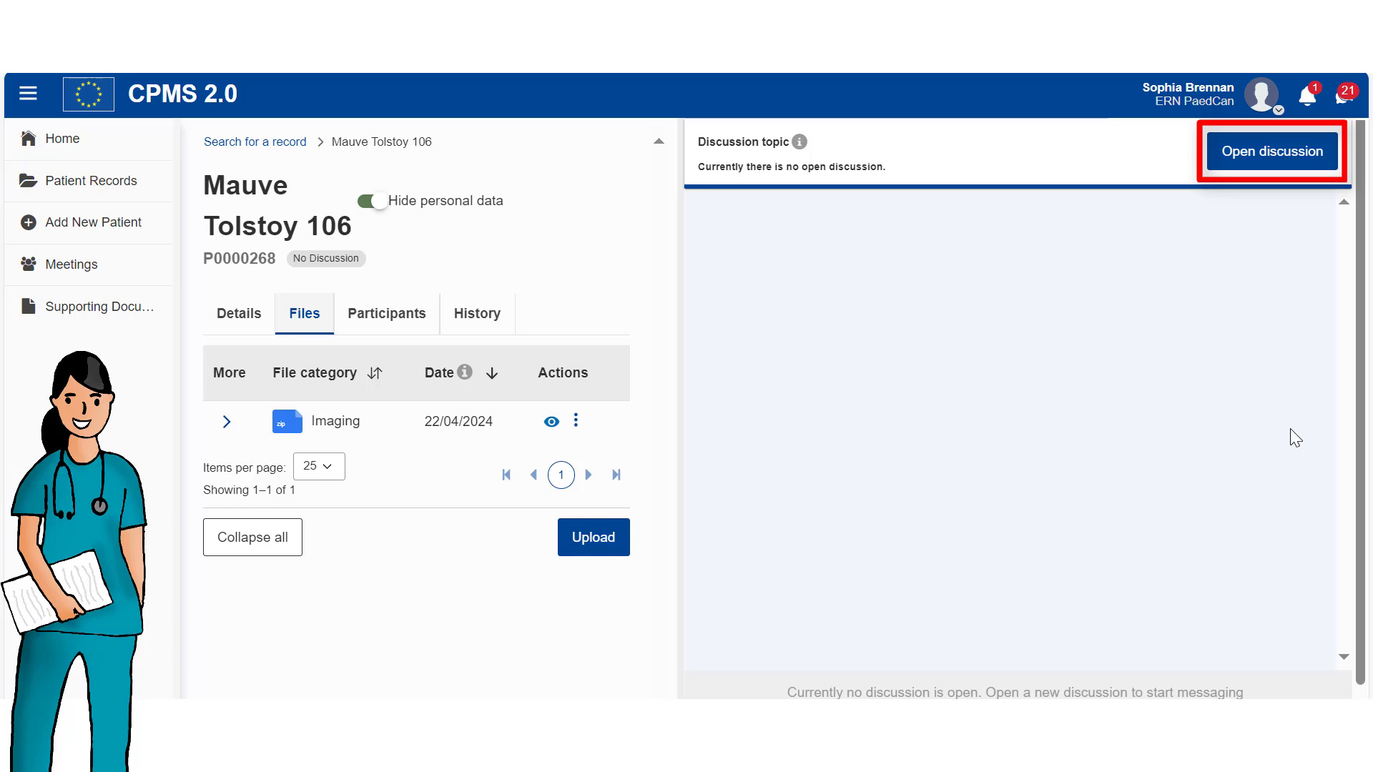
Open an urgent discussion with the pasted craniotomy-advice topic and soft deadline 26/04/2024.
click(1245, 151)
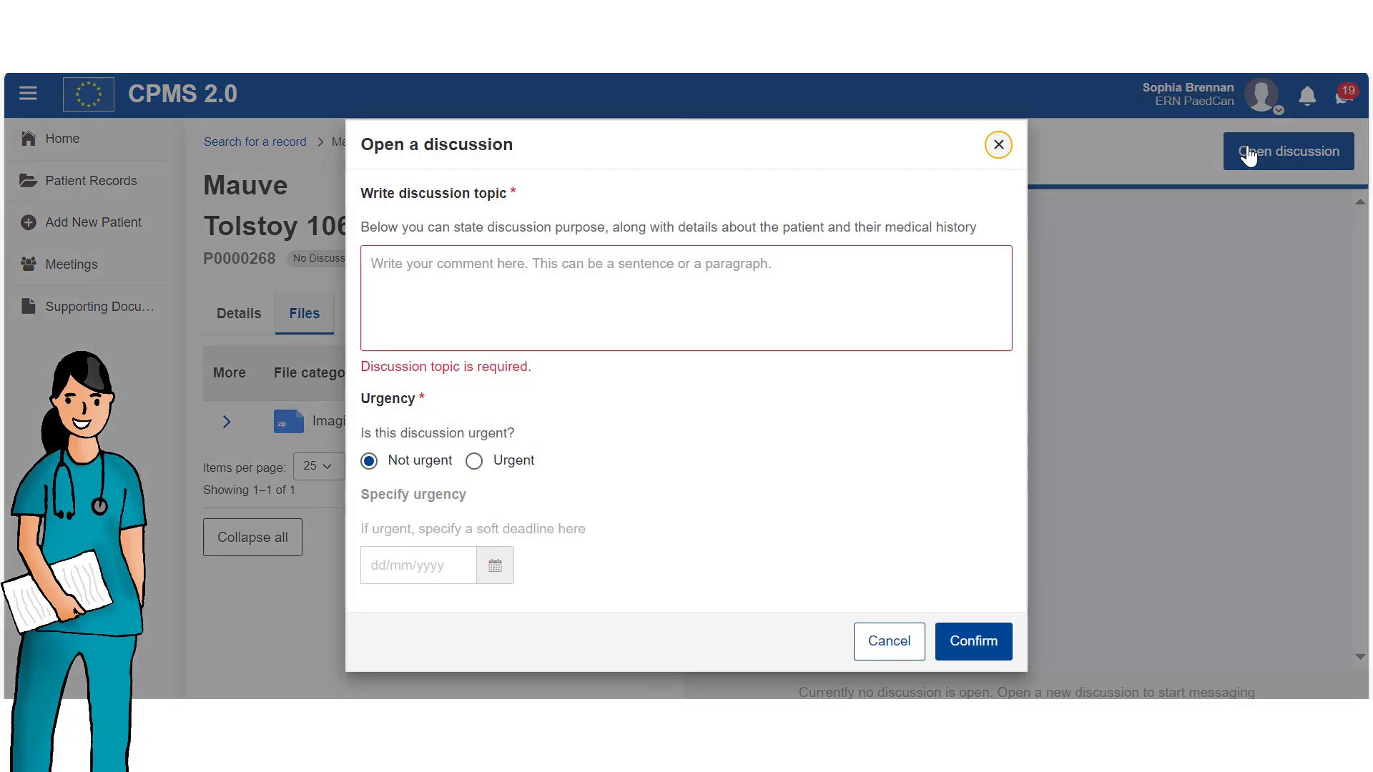
click(608, 294)
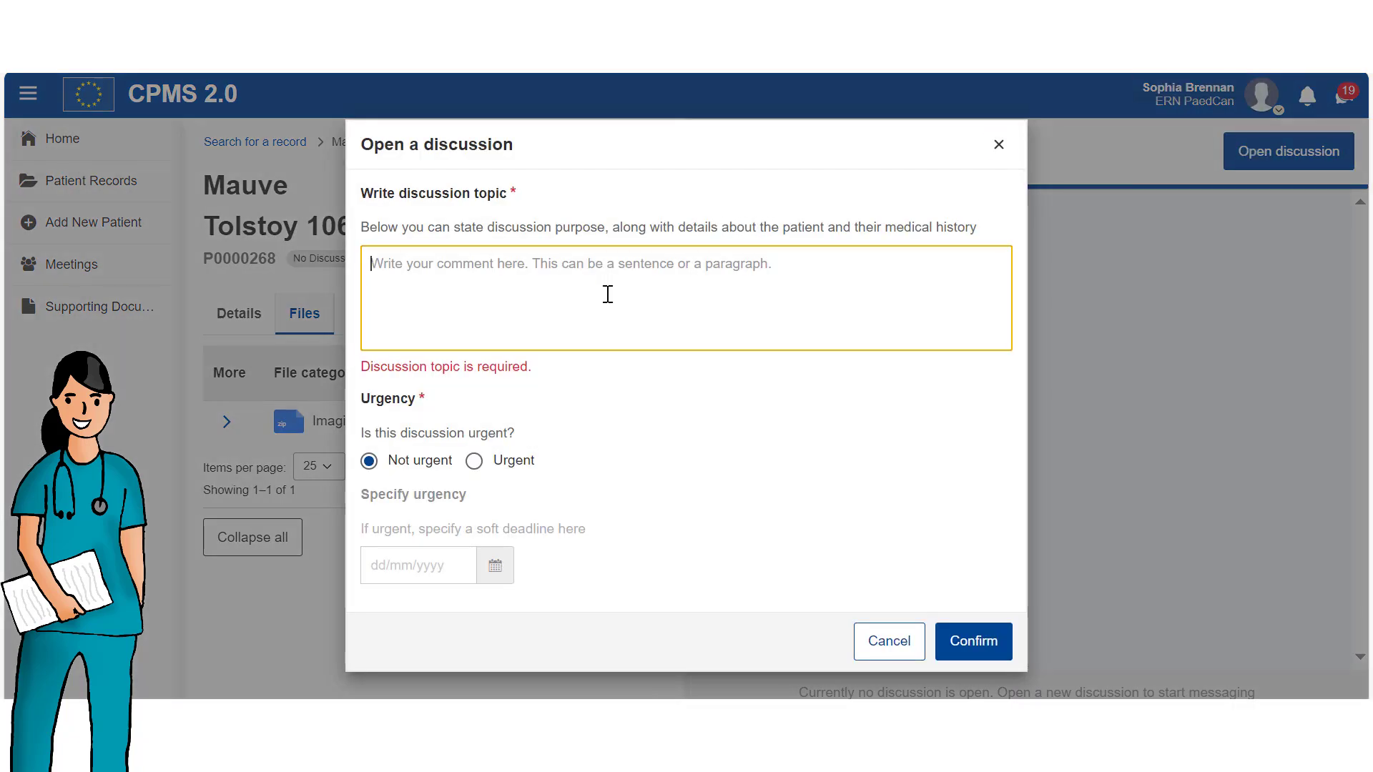
text(Dear Colleagues. With the view of performing a Craniotomy on my pediatric patient I would like to ask for your expert advice)
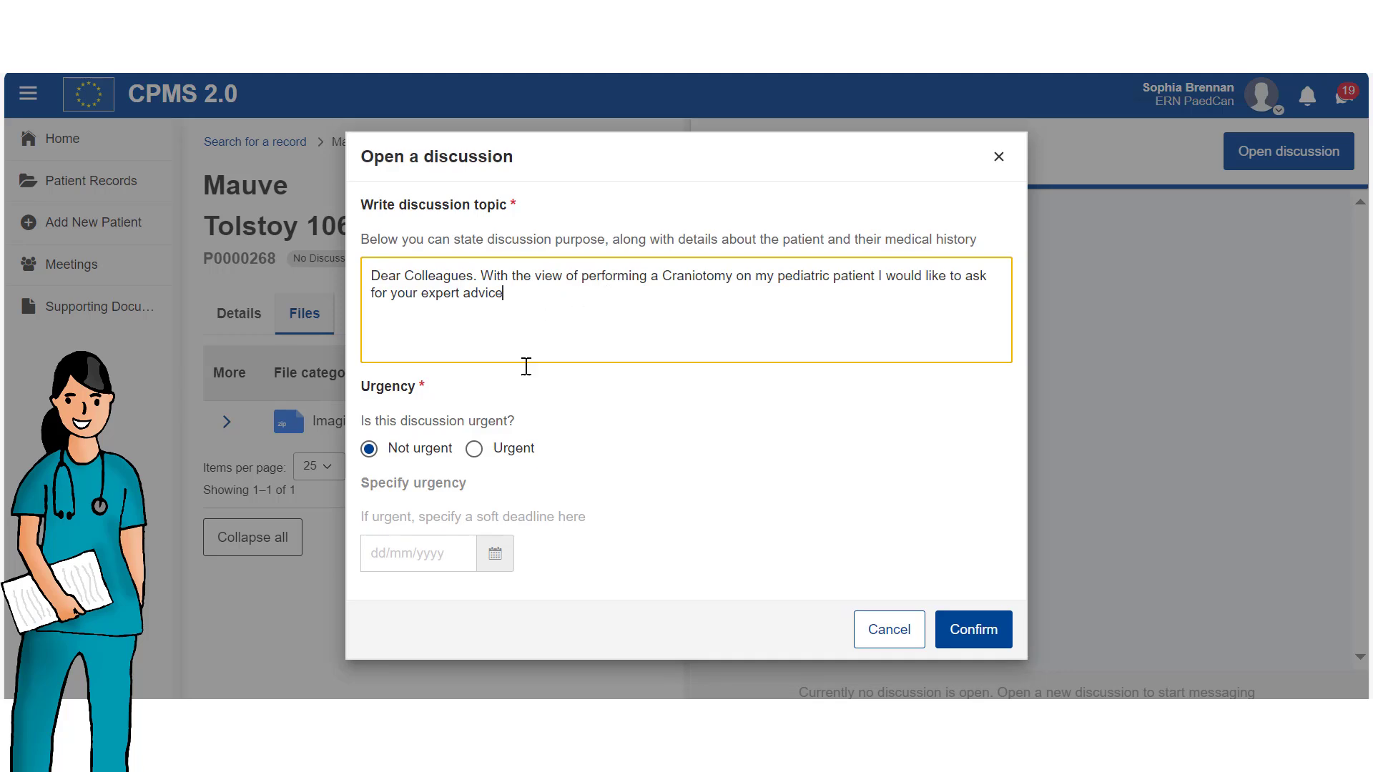
click(475, 451)
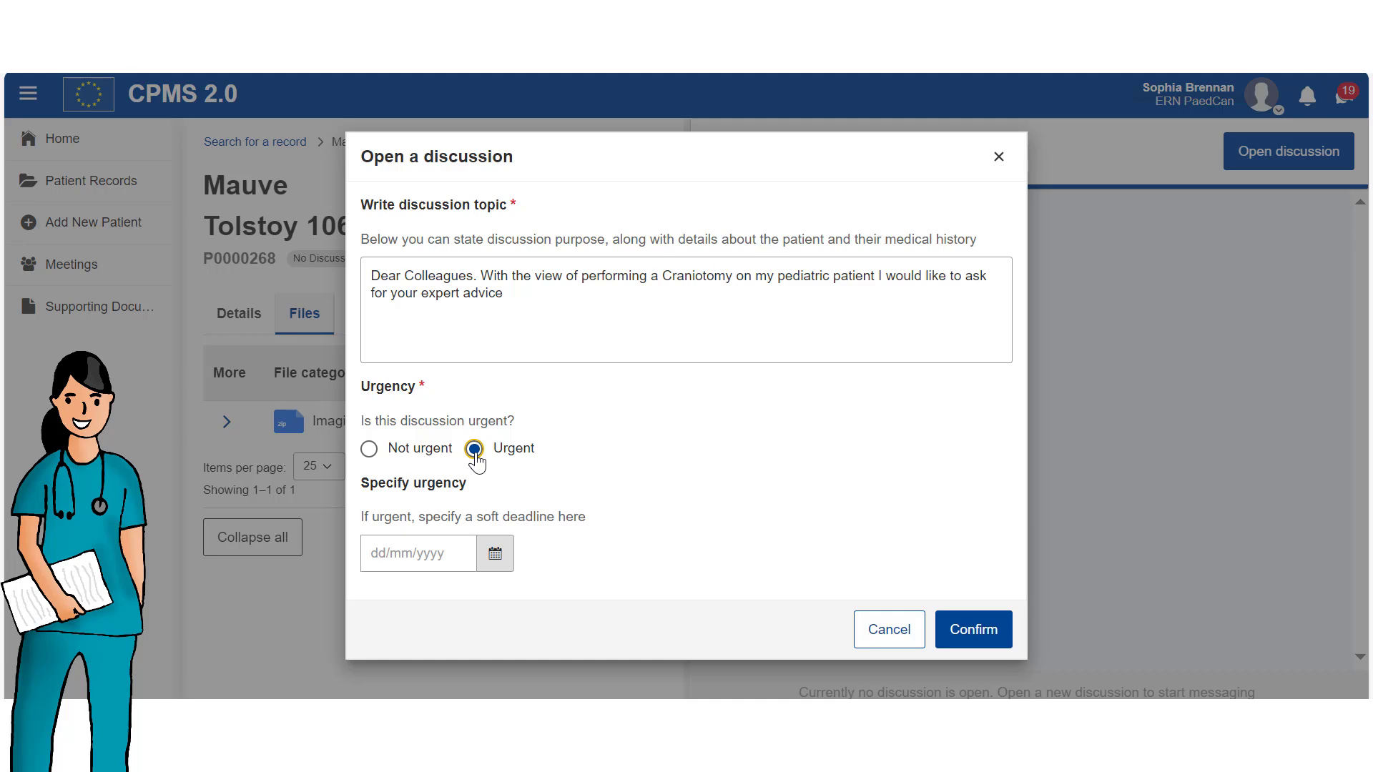
click(495, 554)
click(558, 482)
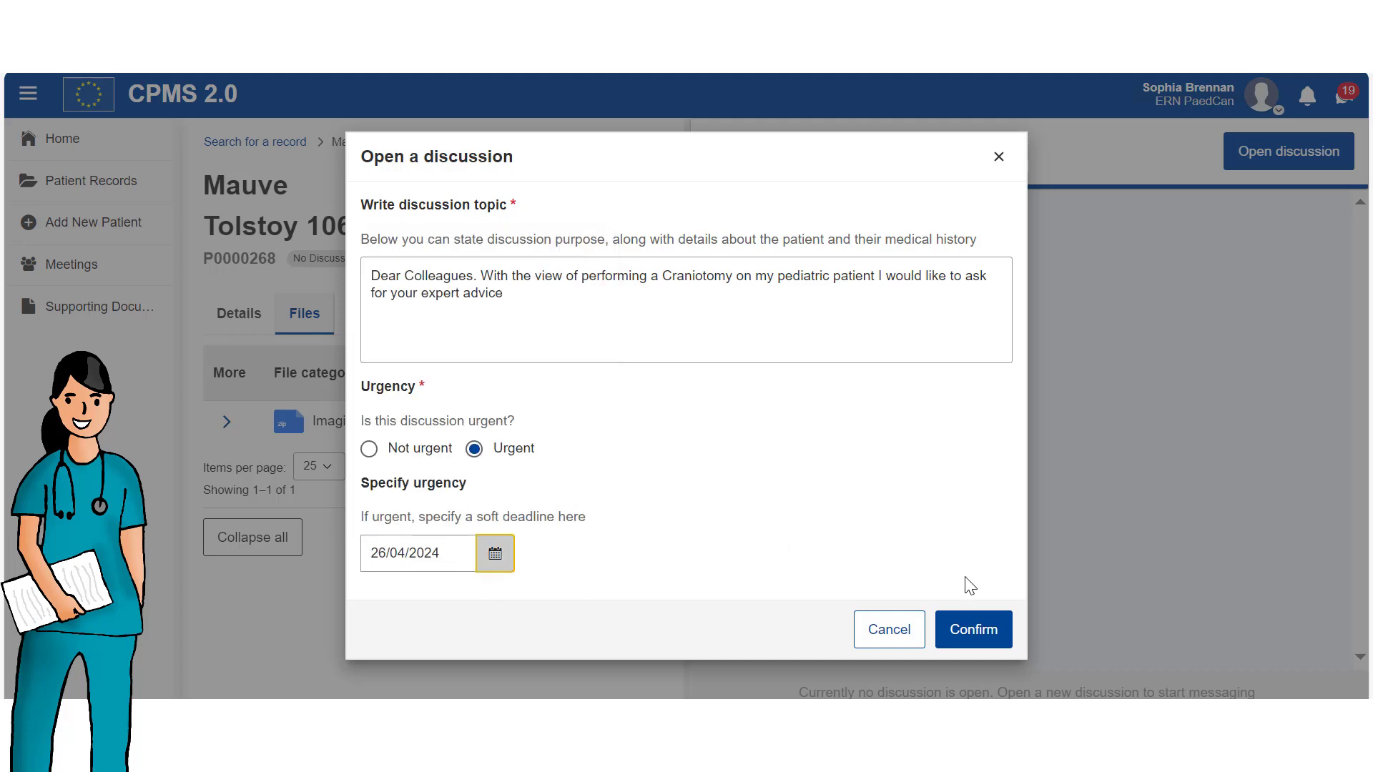
click(974, 634)
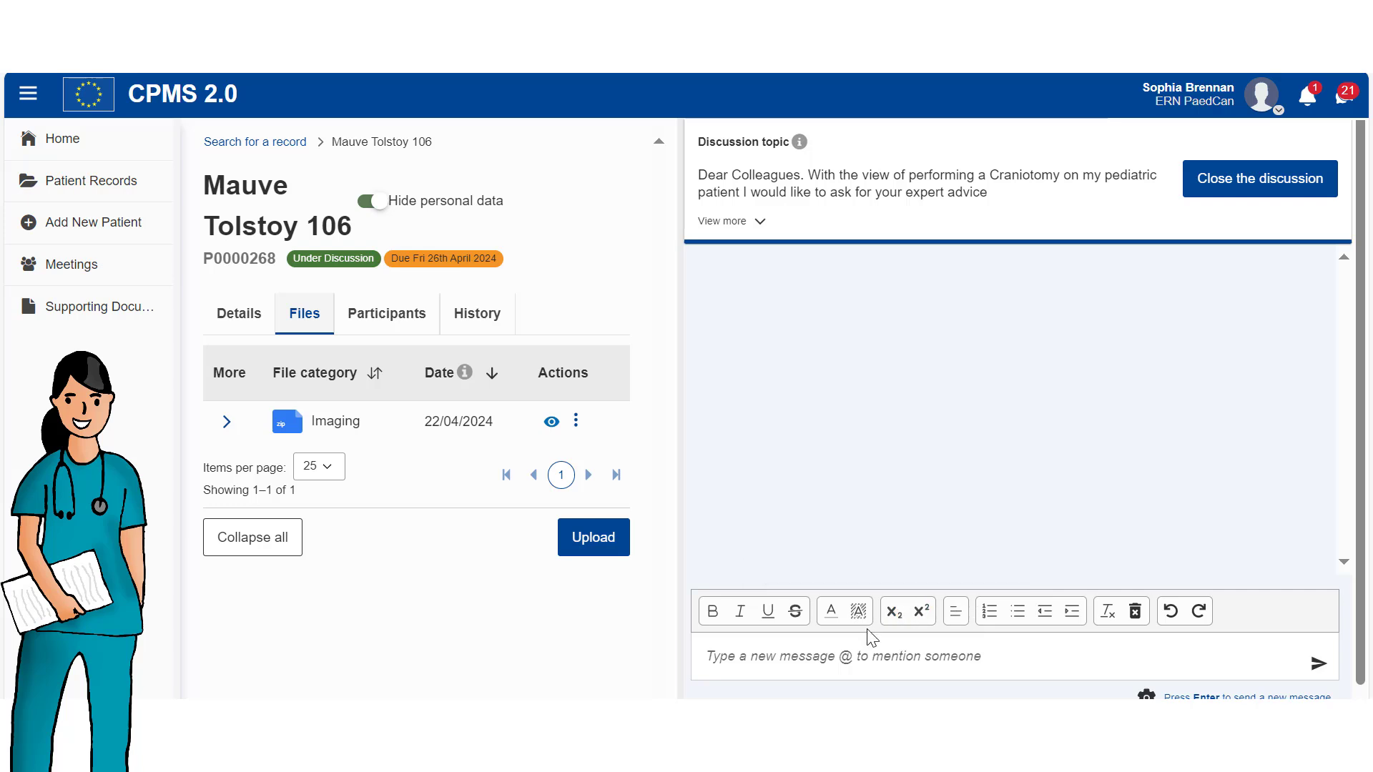
Post 'Dear Colleagues. I will Schedule a meeting to discuss the details' in the discussion.
click(885, 655)
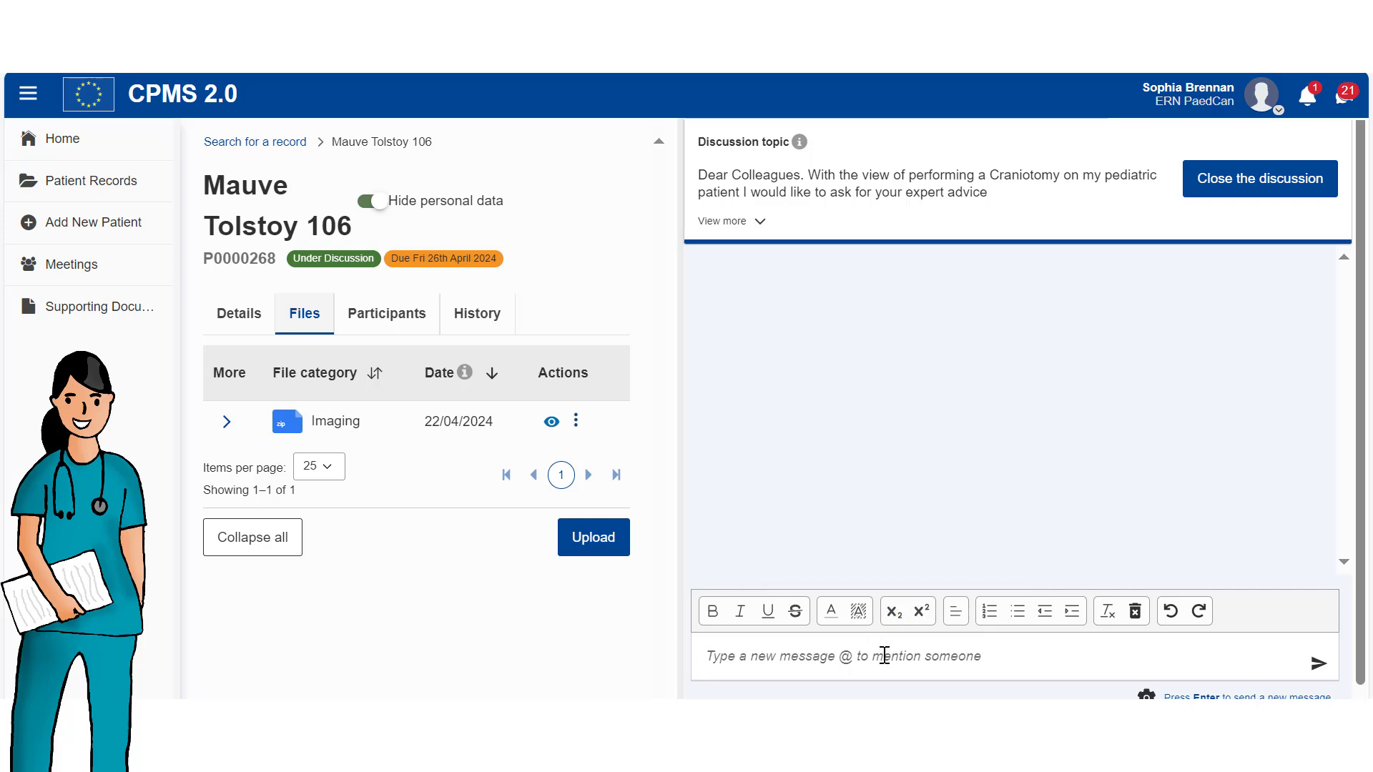
text(Dear)
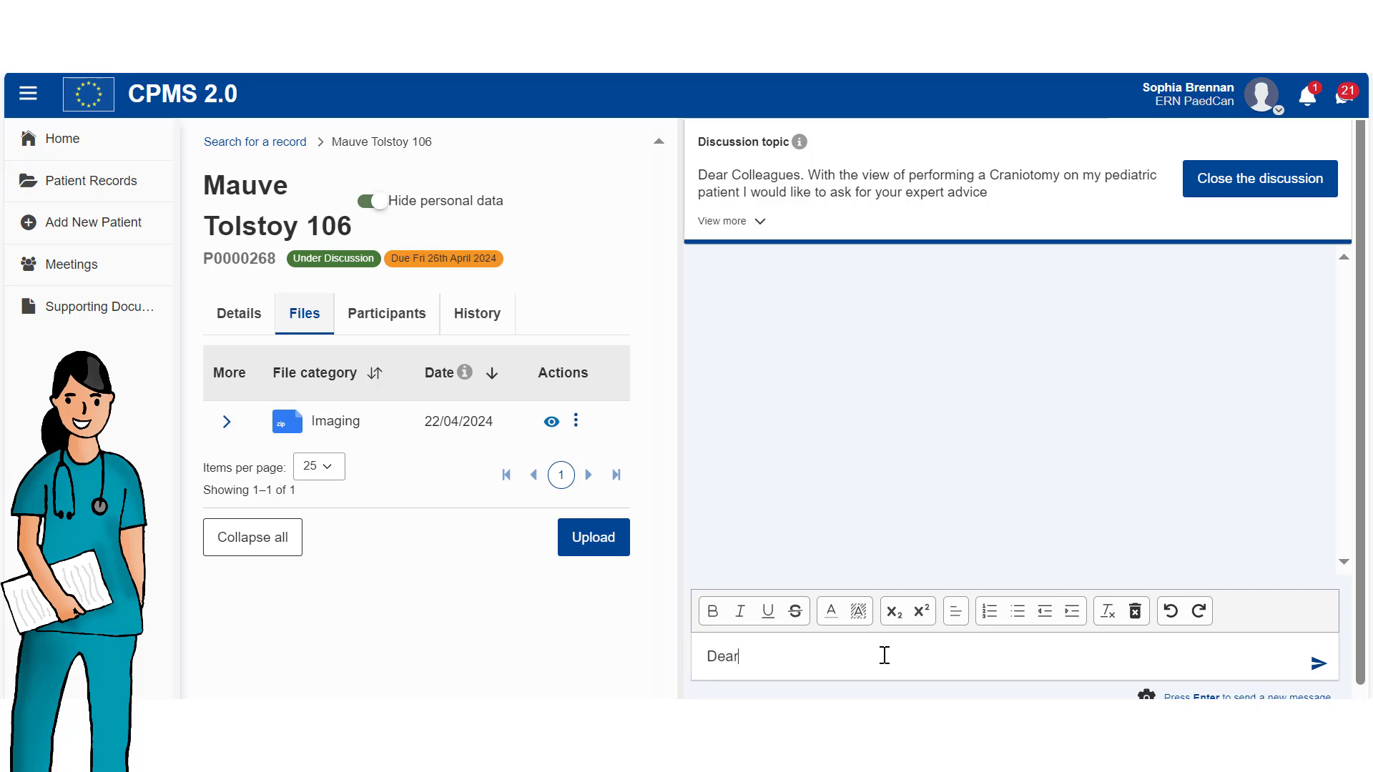
text( Colleagues. I will Sc)
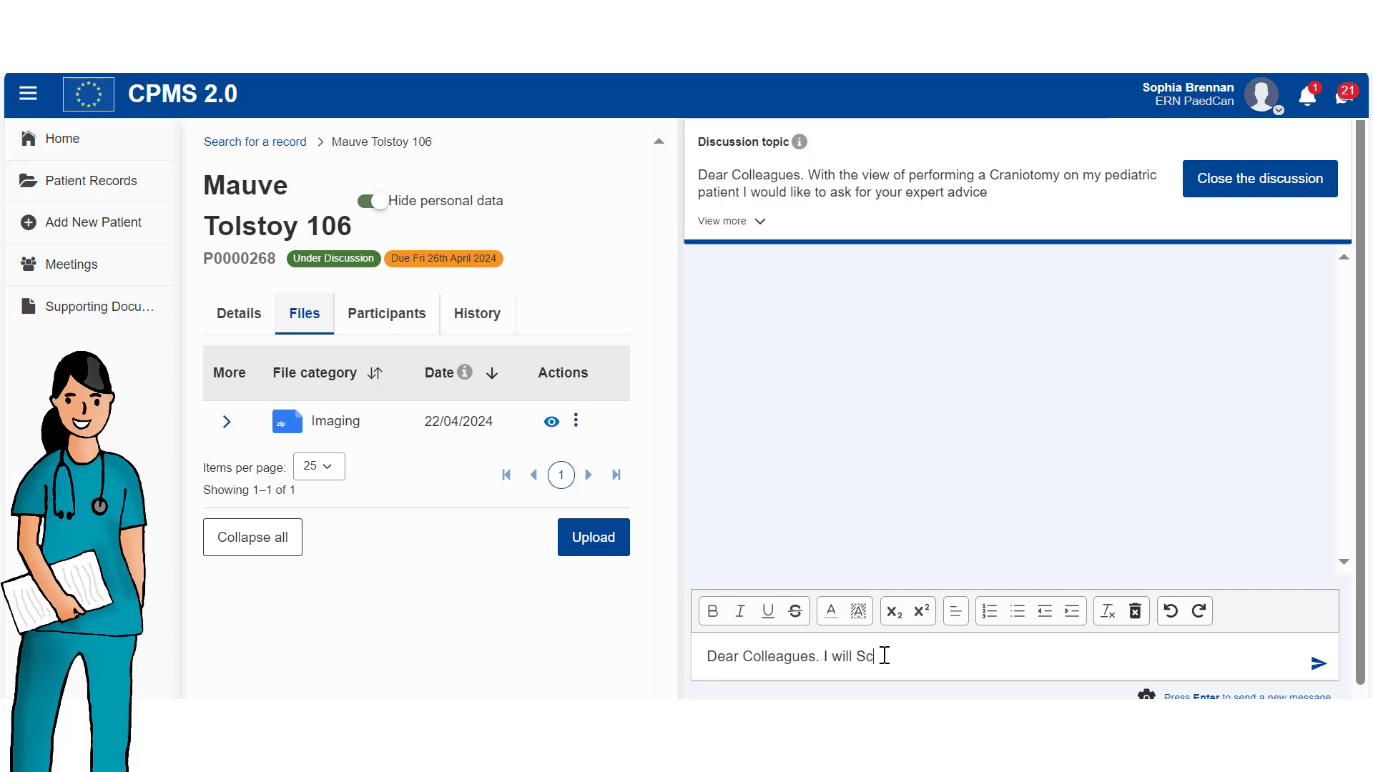
text(hedule a meeting to disc)
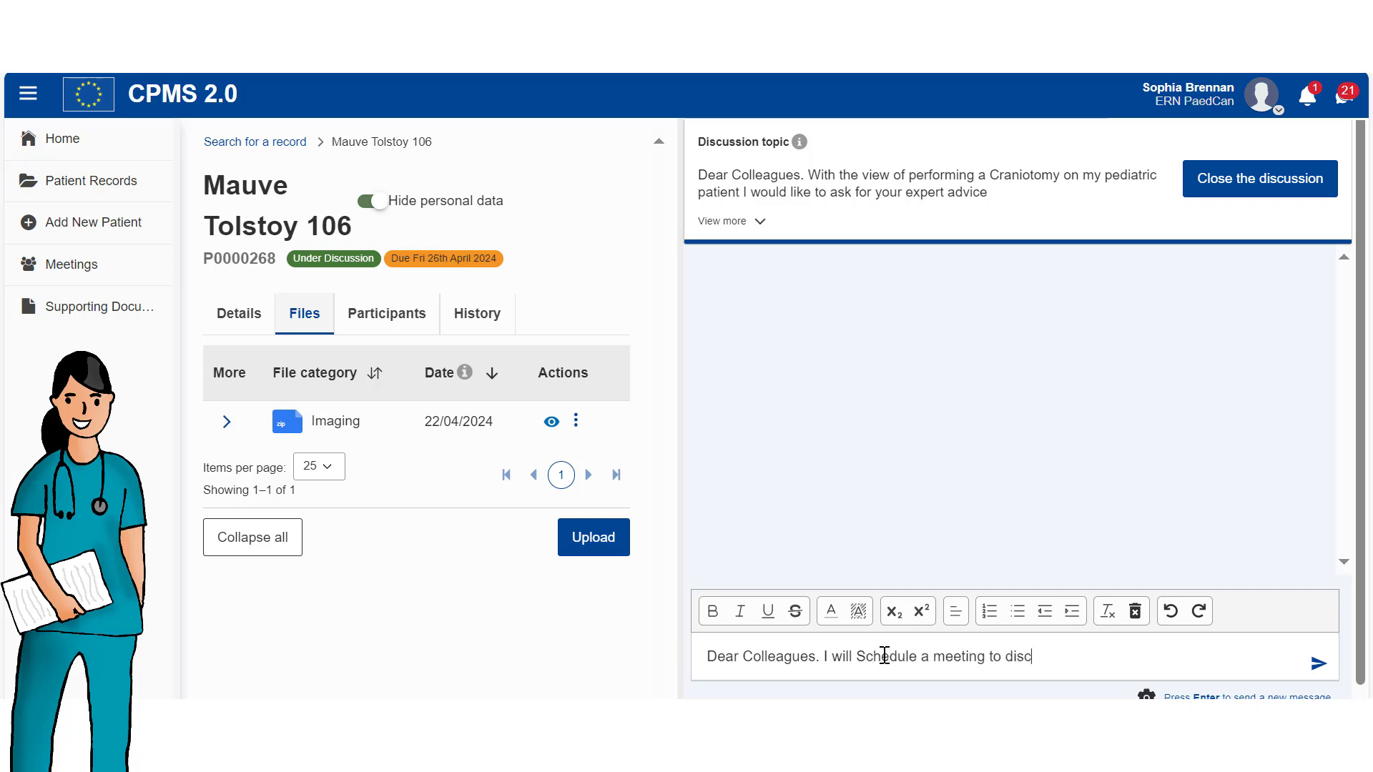
text(uss th)
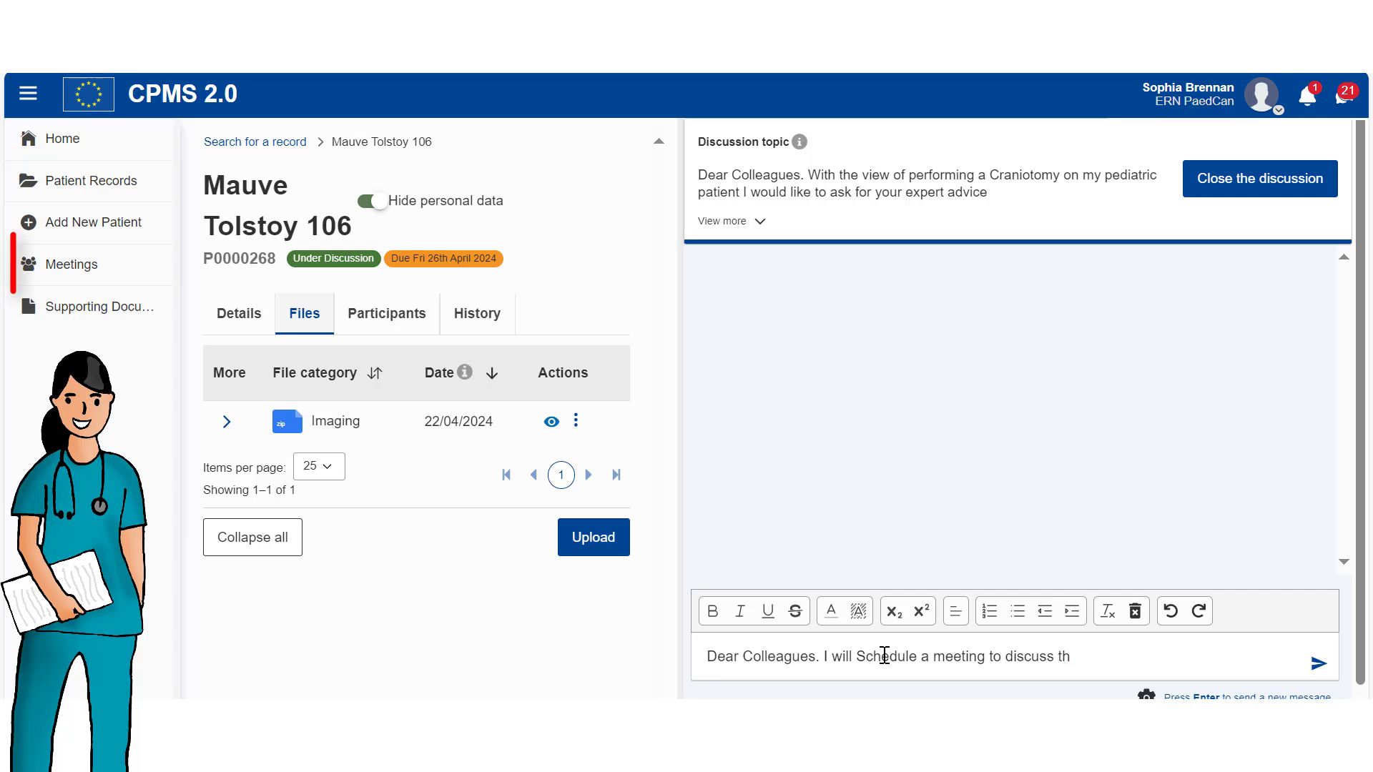
text(e details)
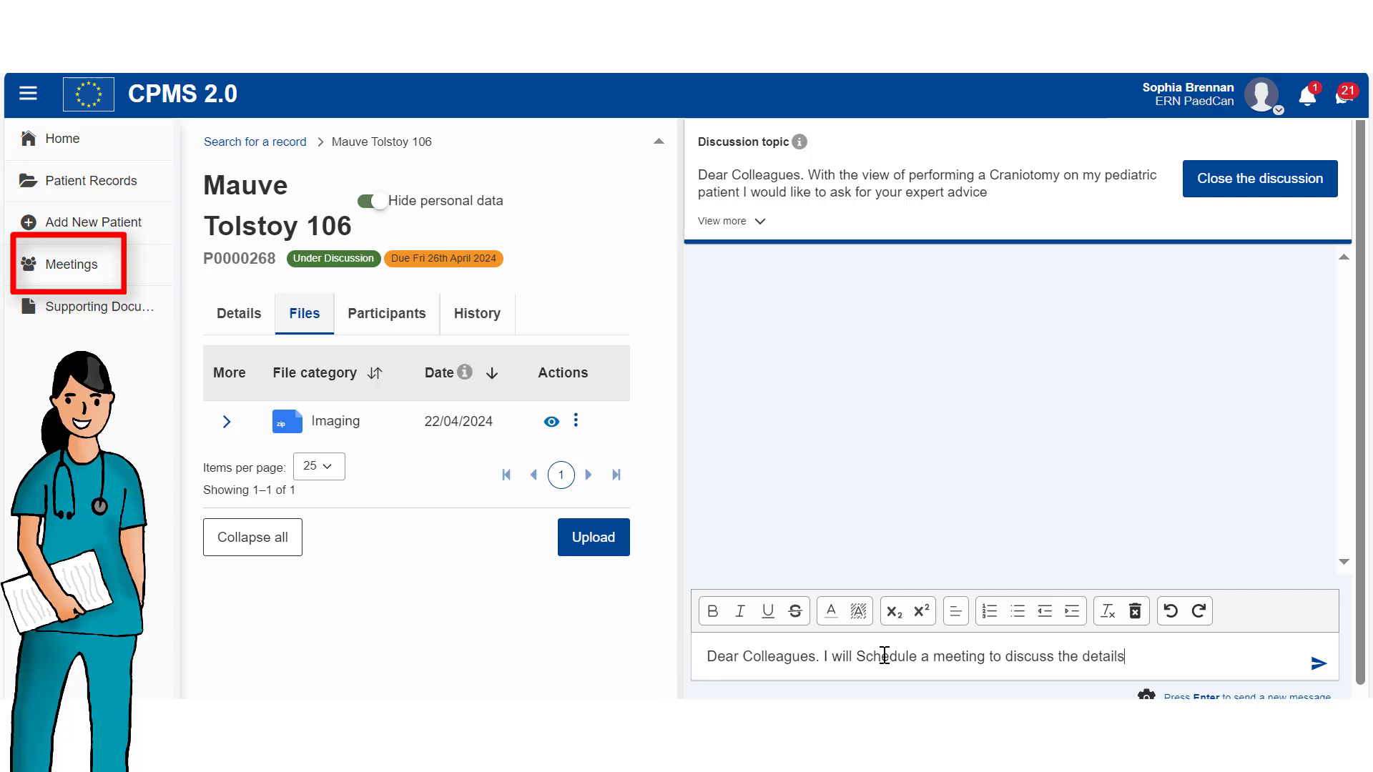
key(Return)
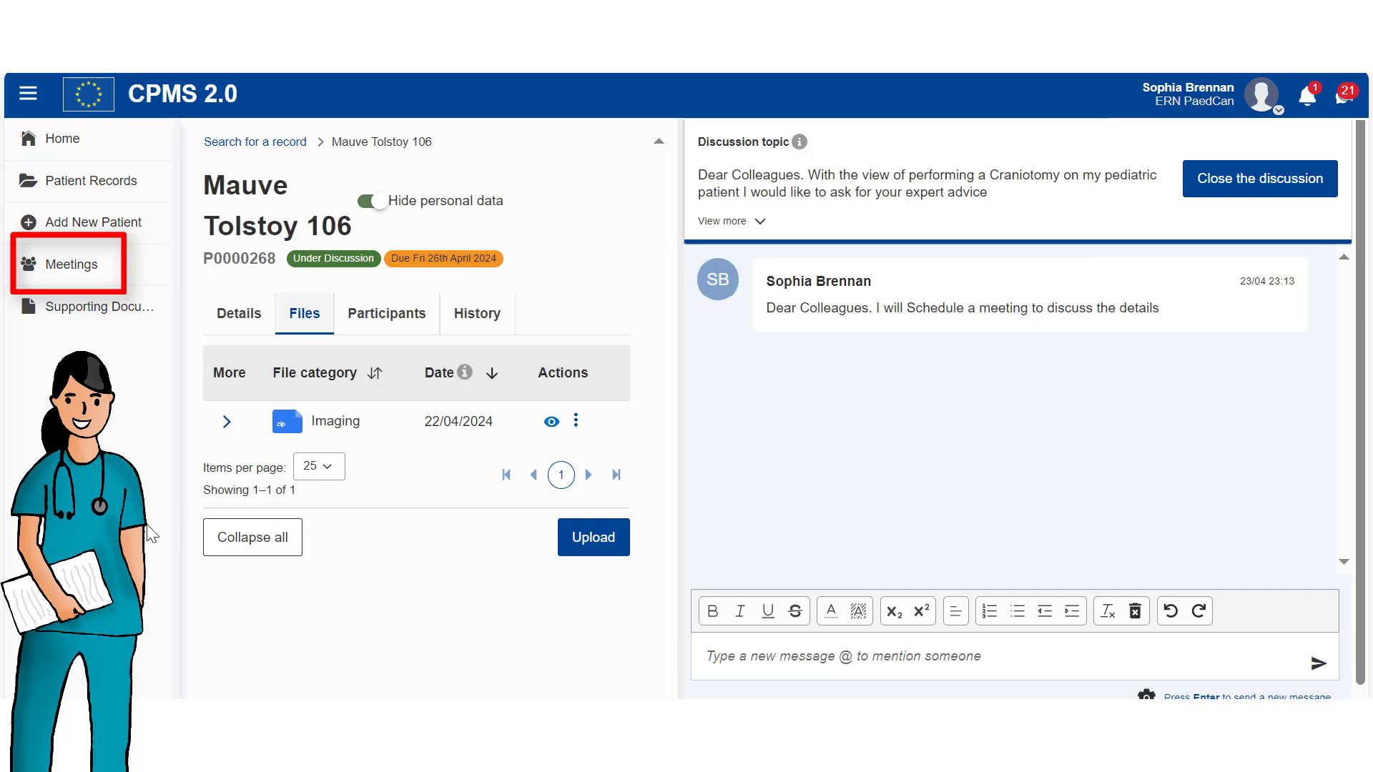
click(66, 271)
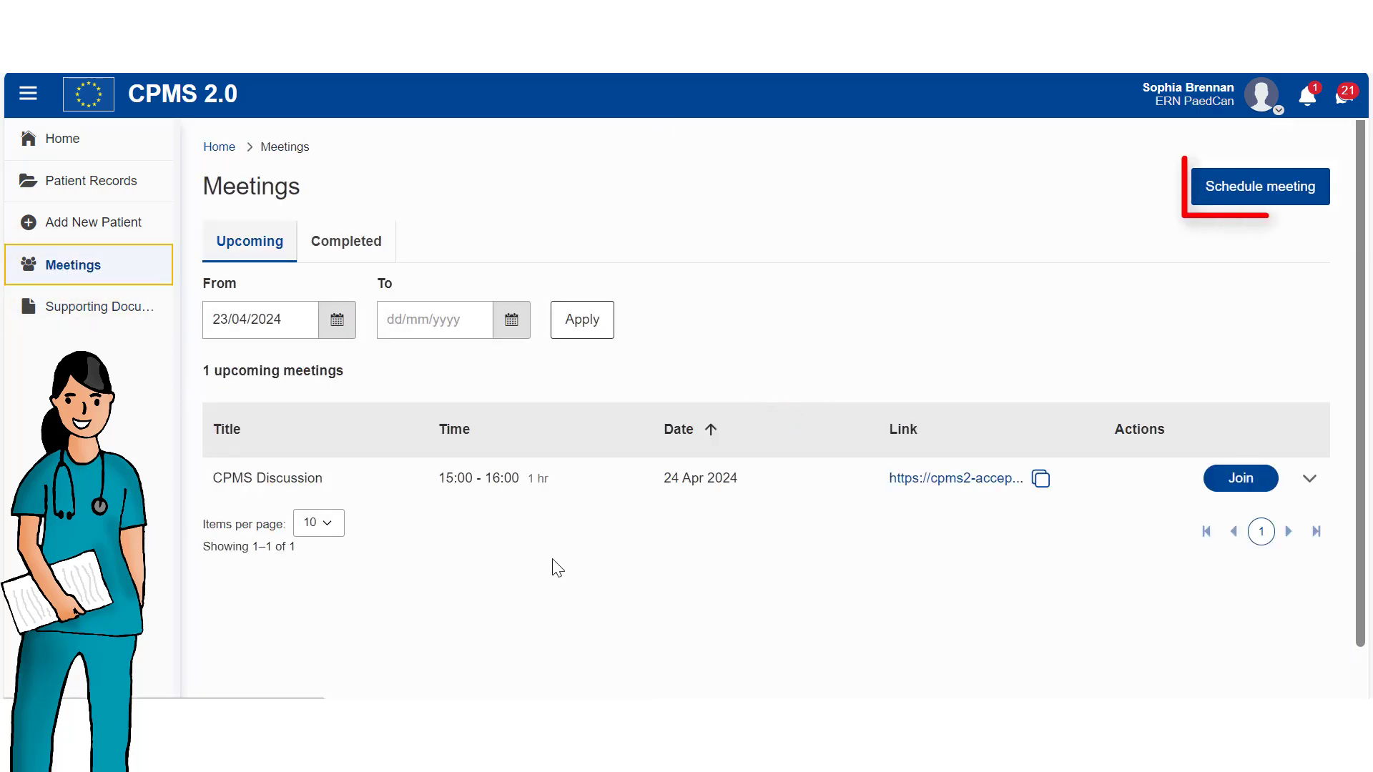
Start a new meeting form titled 'Craniotomy operation' for 25/04/2024, running 10:30 to 11:30.
click(1262, 192)
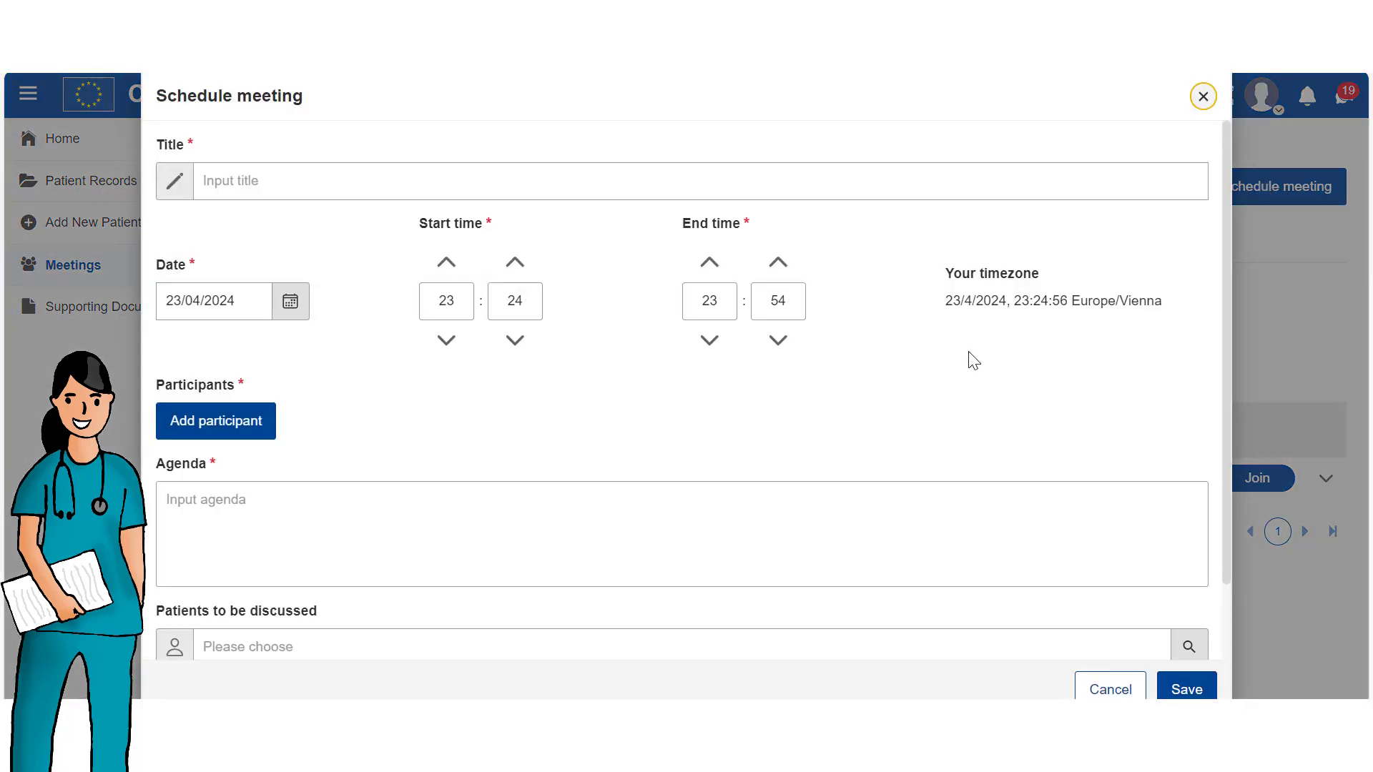
click(300, 184)
text(Craniotomy operati)
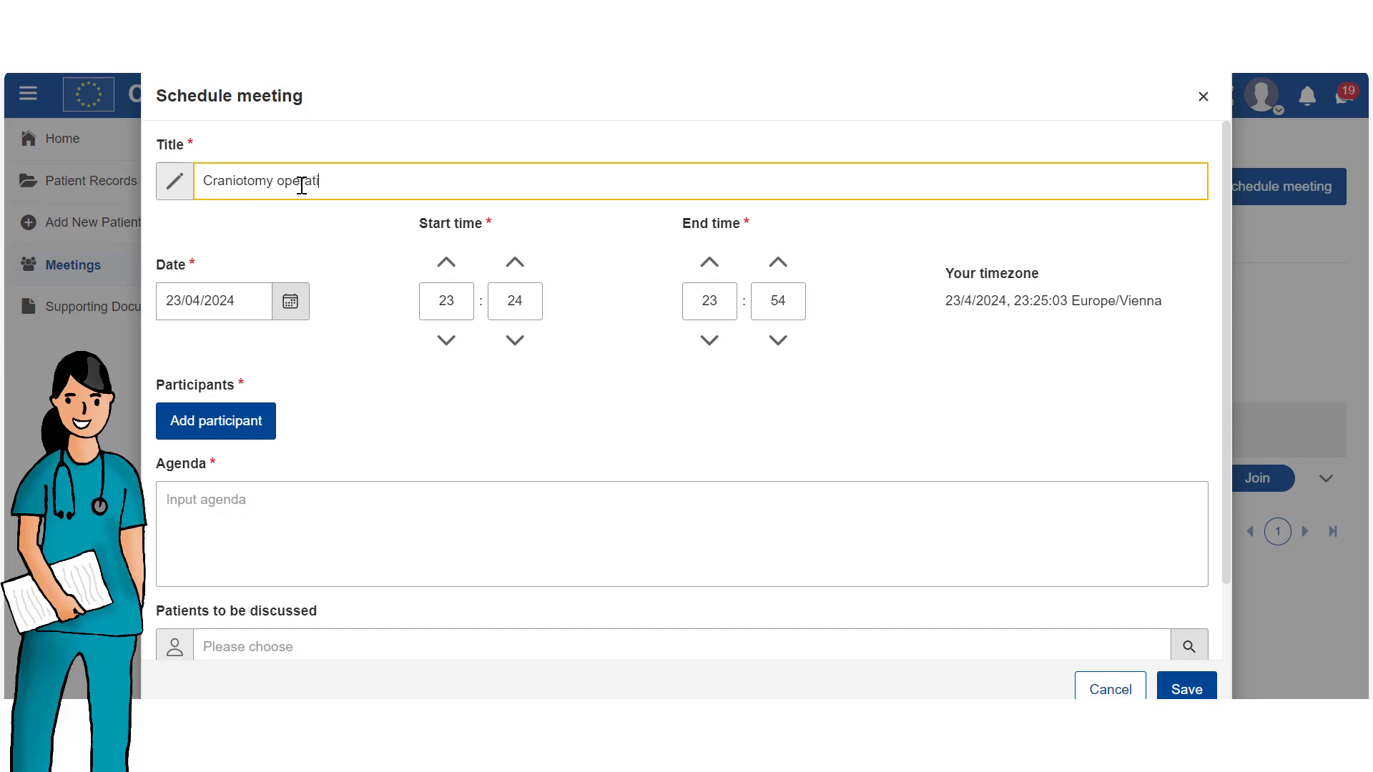
text(on)
click(290, 301)
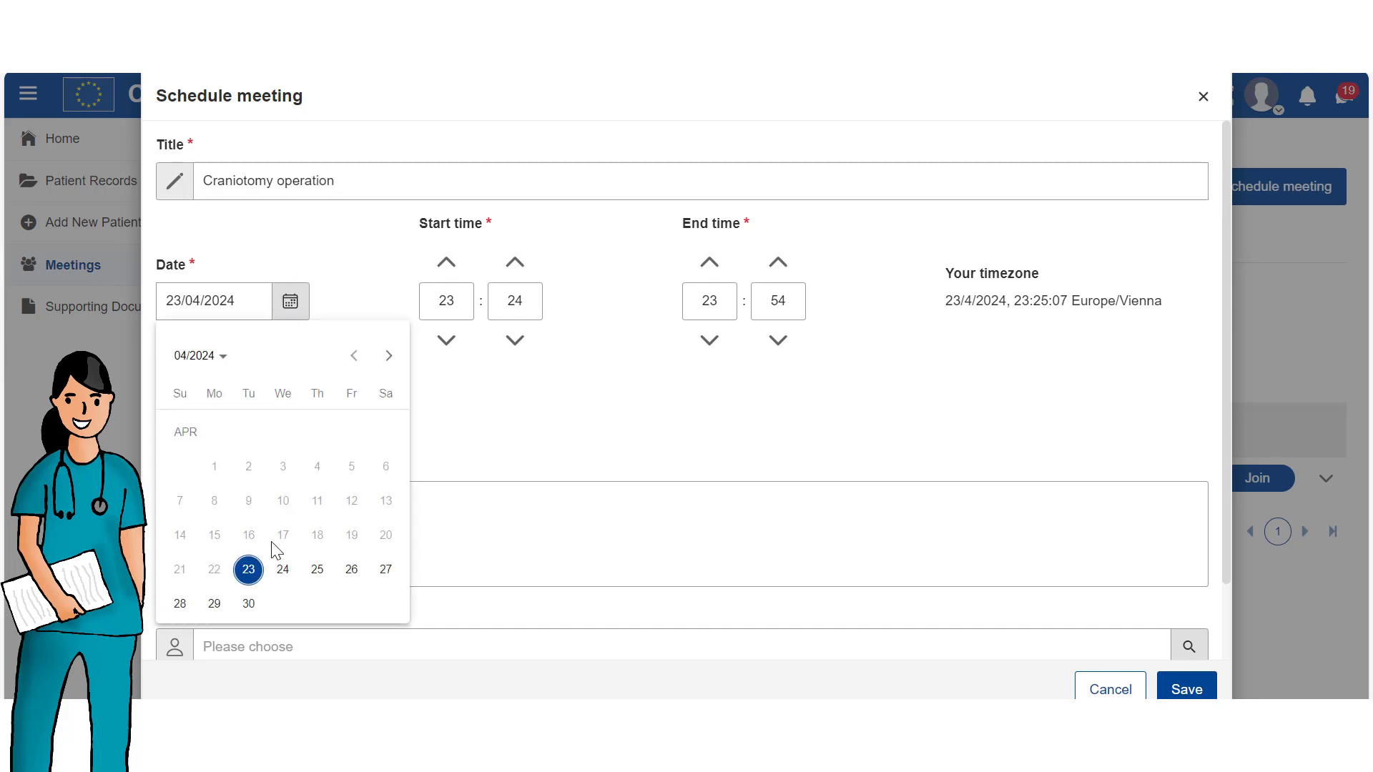
click(315, 572)
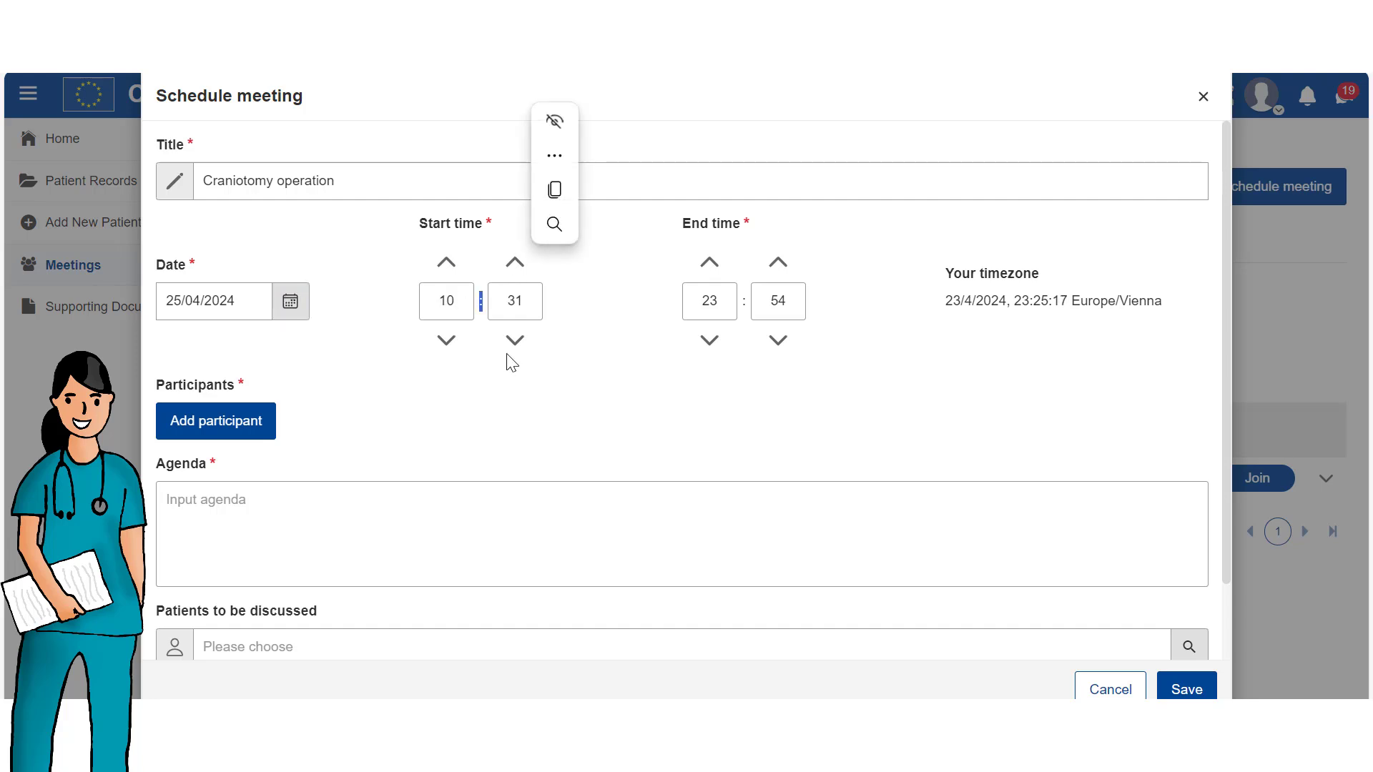
click(512, 342)
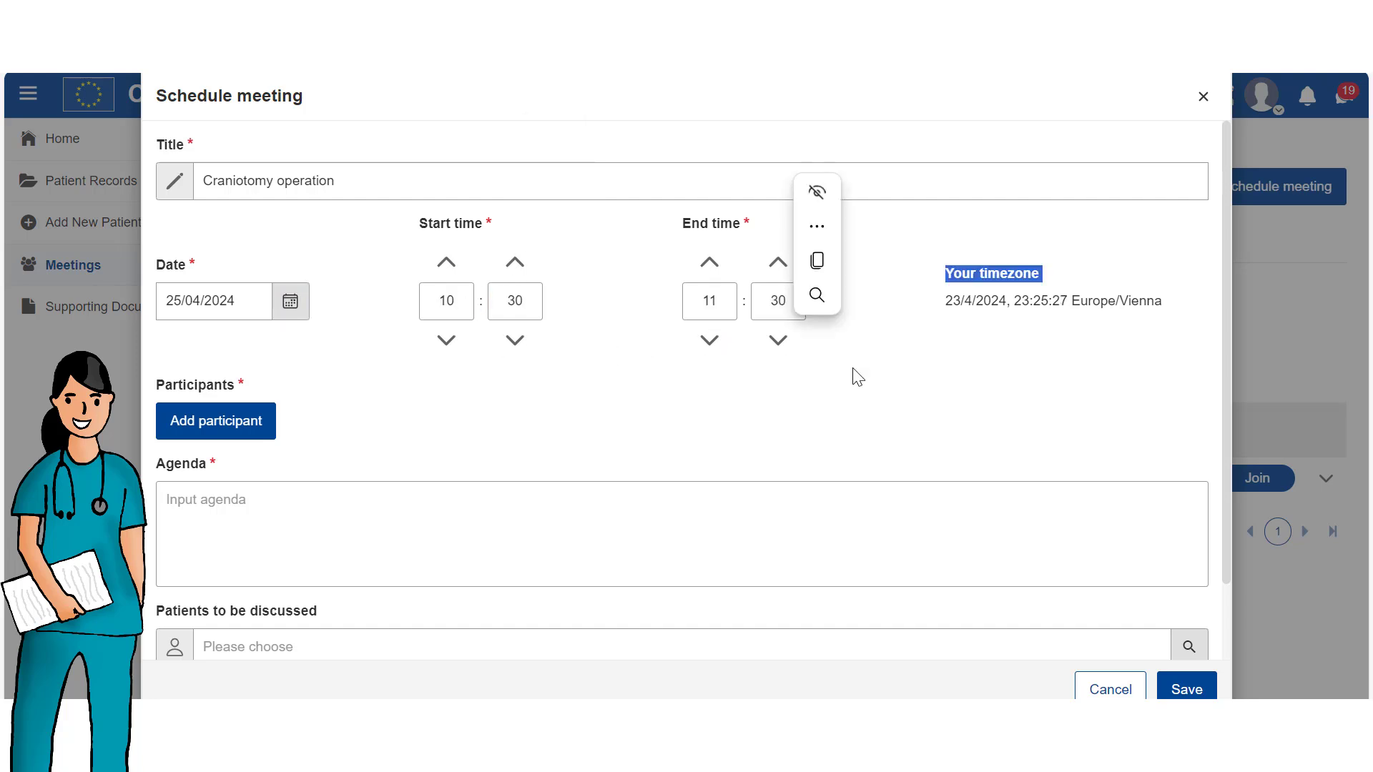
Find surgeons in the Other - ERN PaedCan area and add both as participants.
click(219, 437)
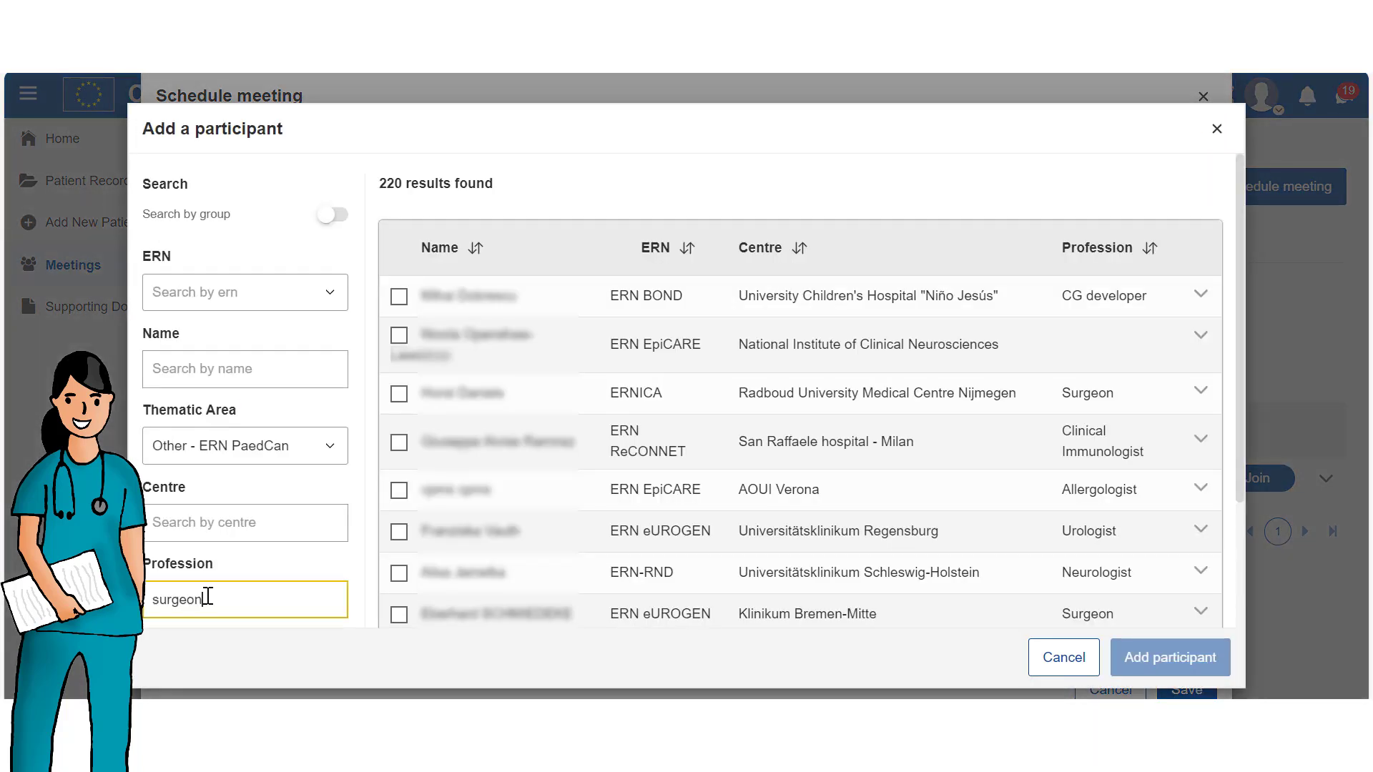
scroll(205, 597, down, 1)
click(208, 601)
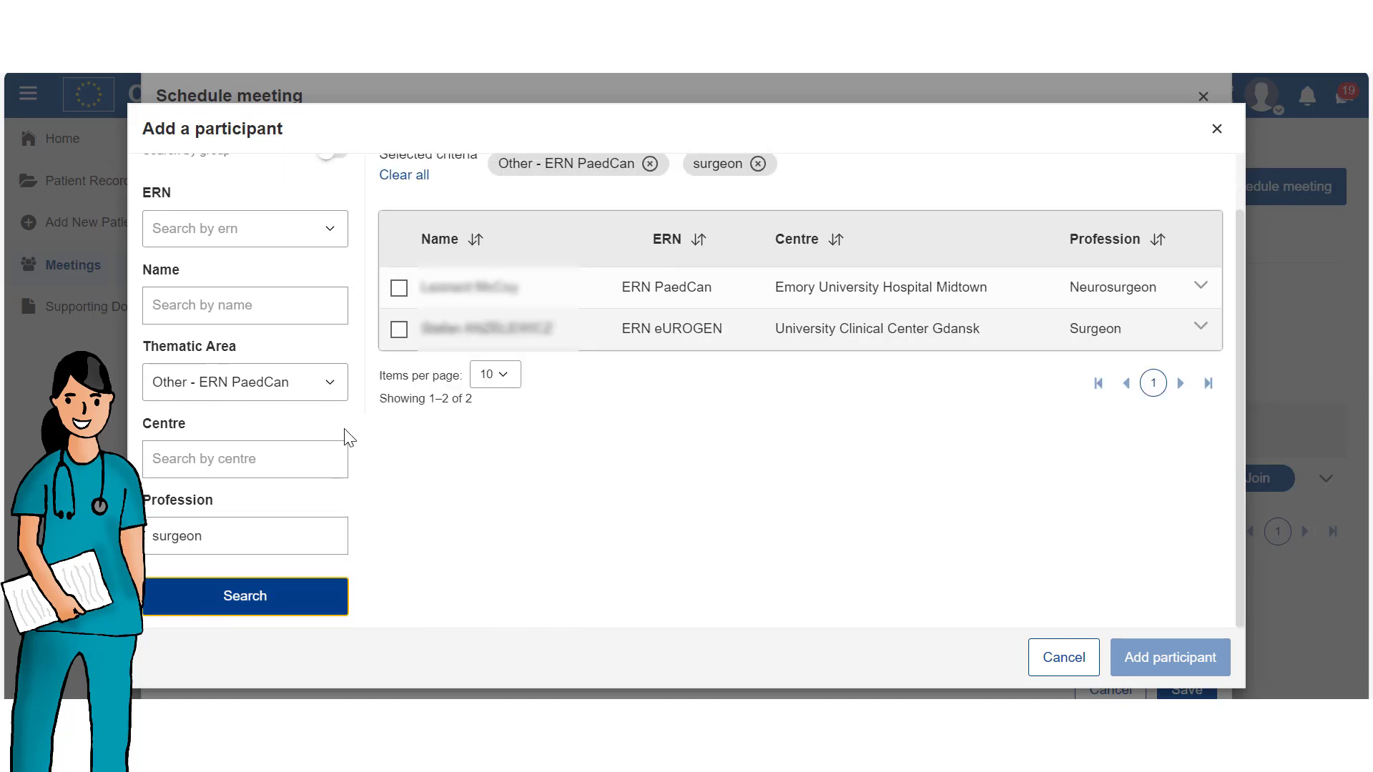
click(400, 289)
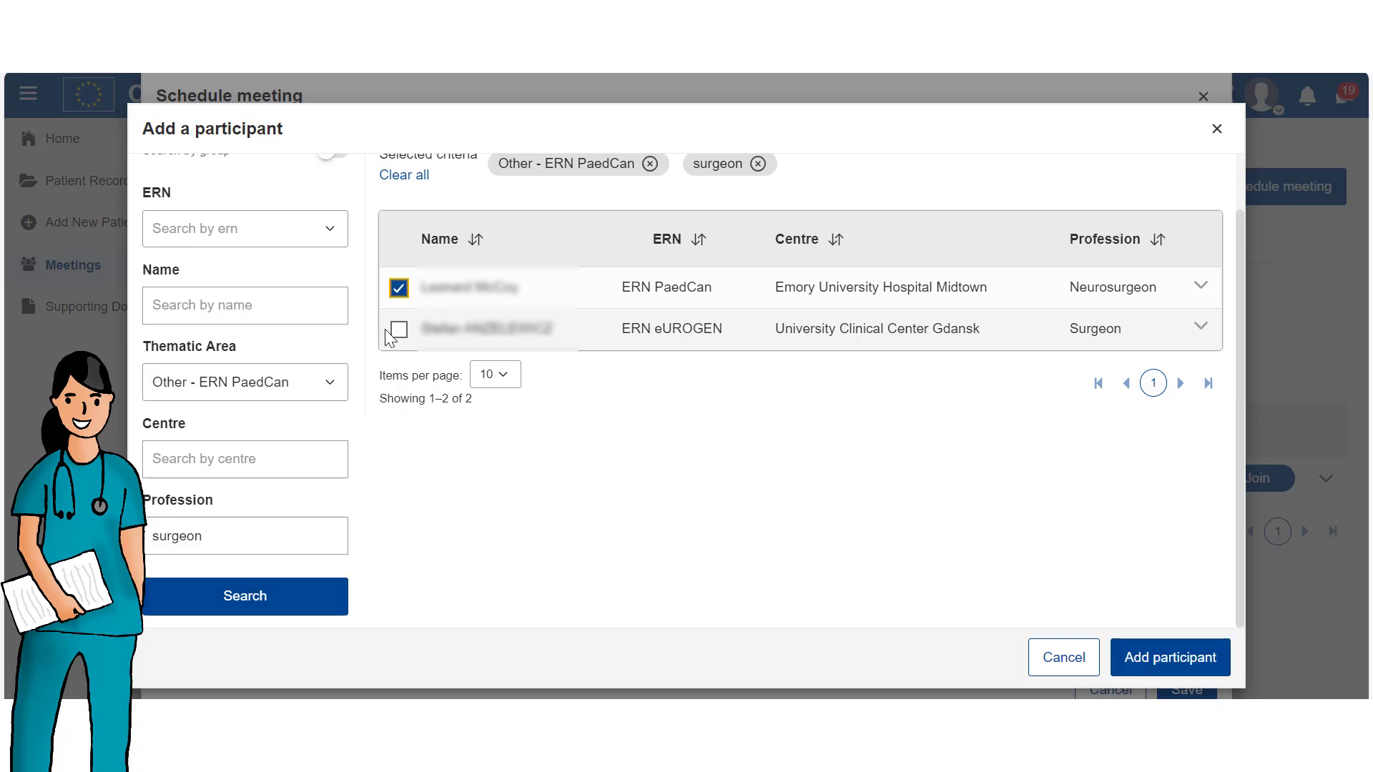
click(398, 330)
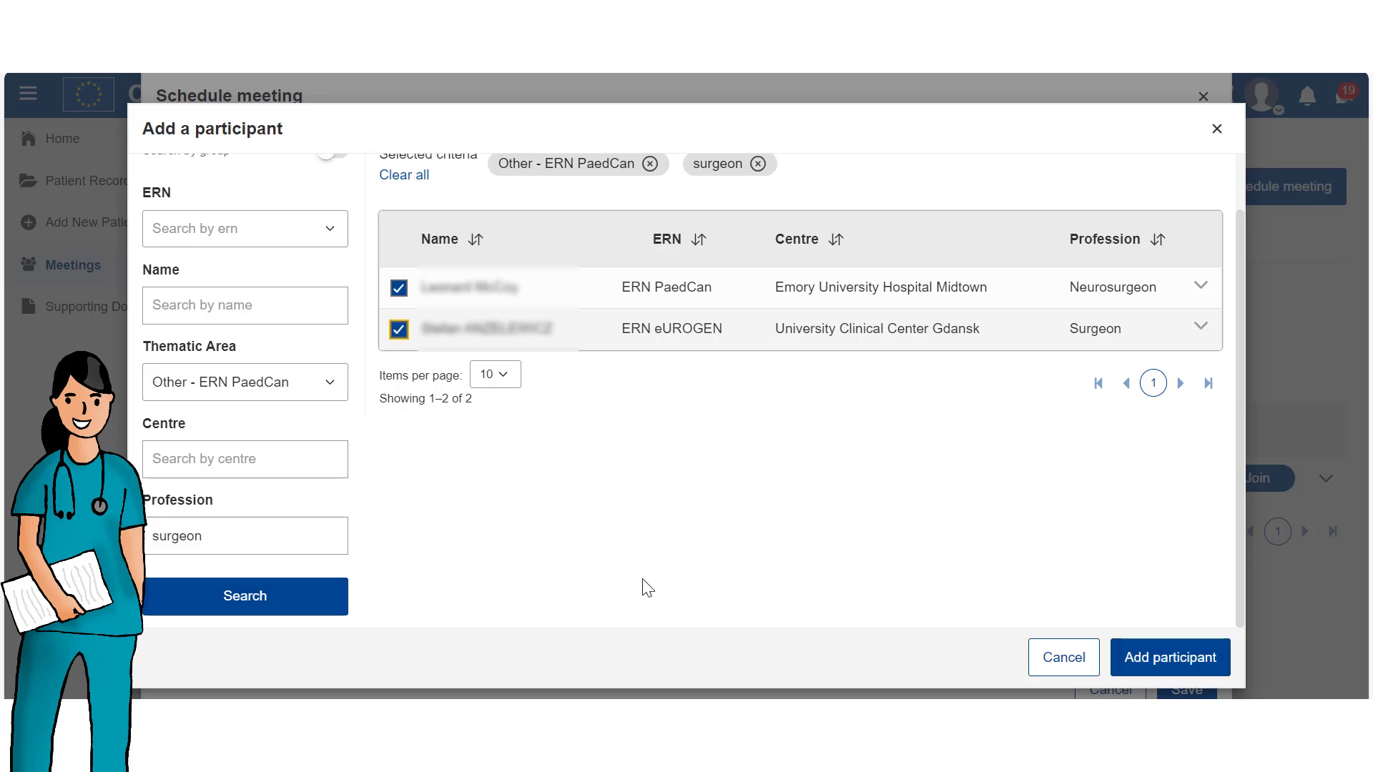
click(1143, 657)
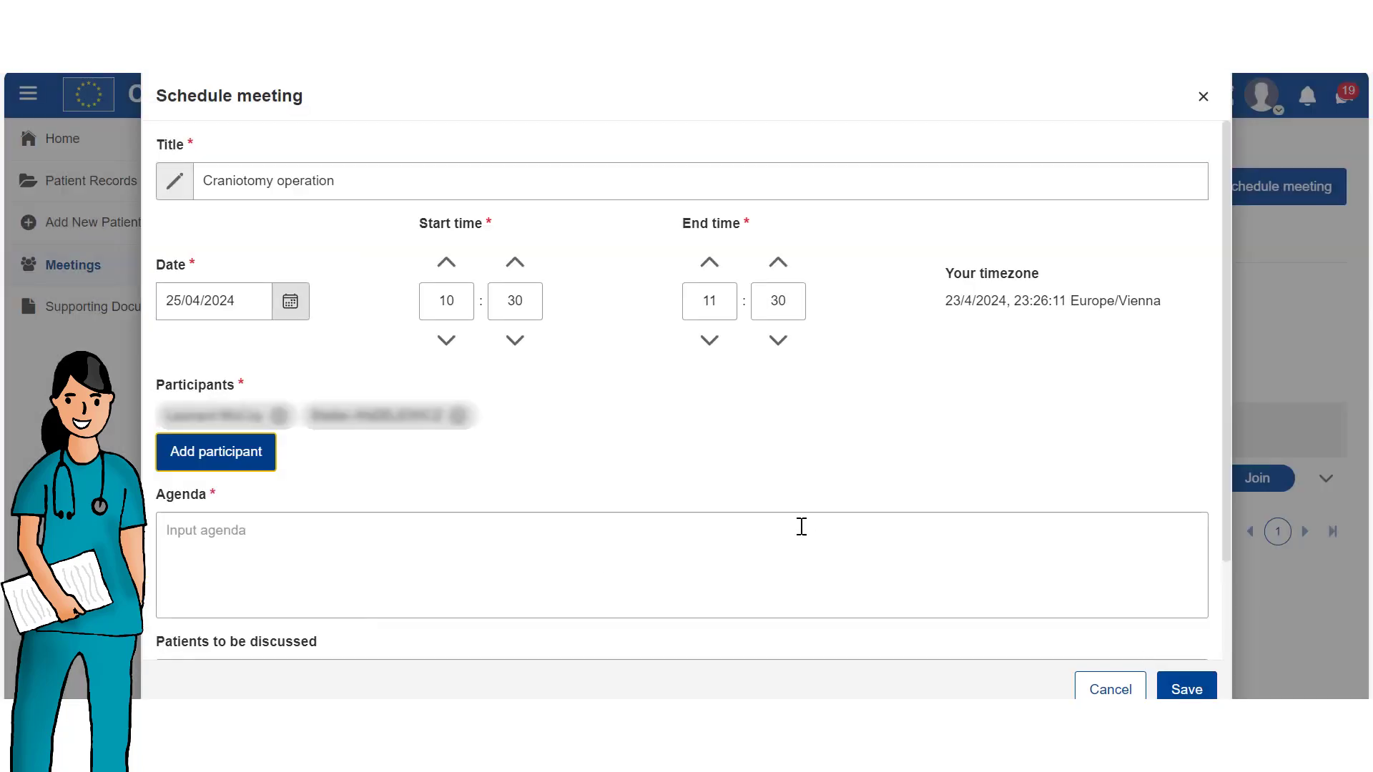
Paste in the meeting agenda and choose the patient to be discussed.
scroll(661, 492, down, 1)
click(307, 546)
text(Craniotomy operation)
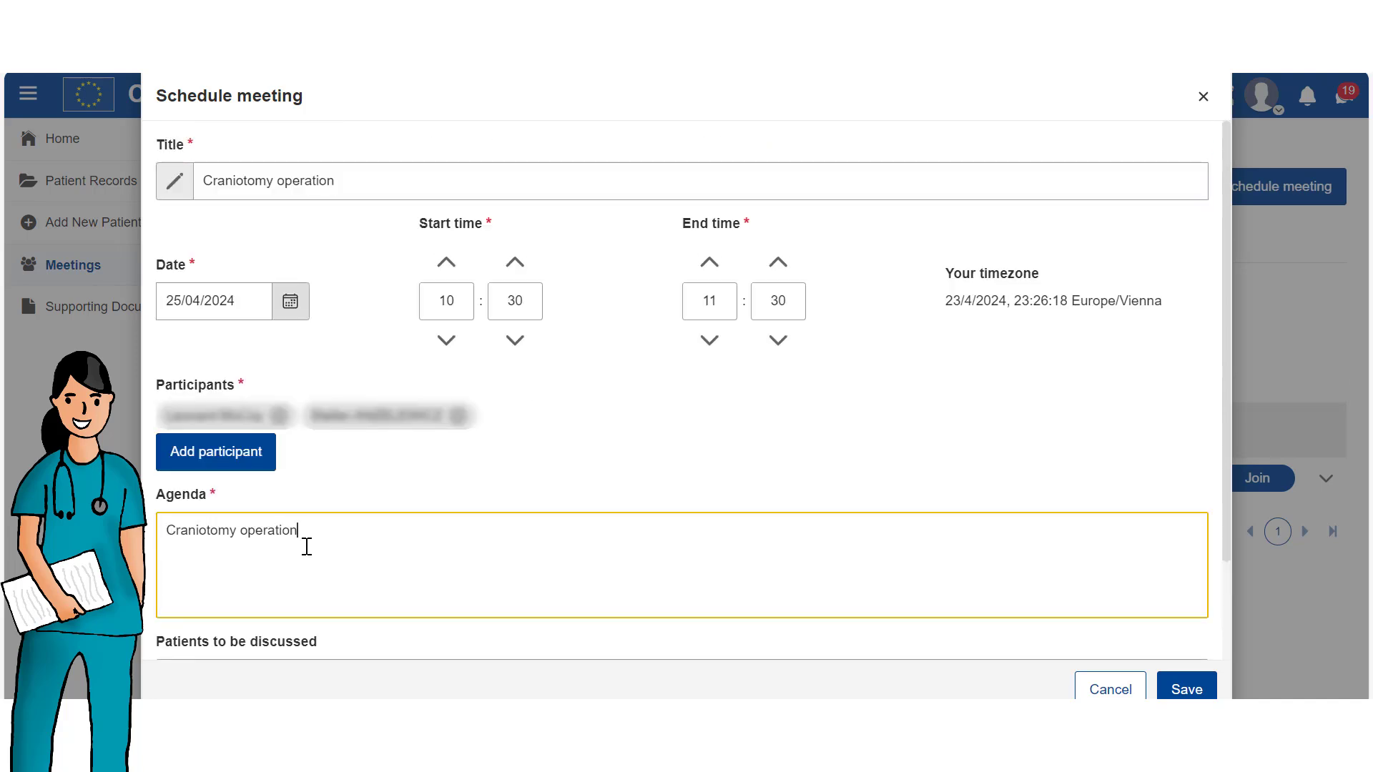
scroll(306, 548, down, 2)
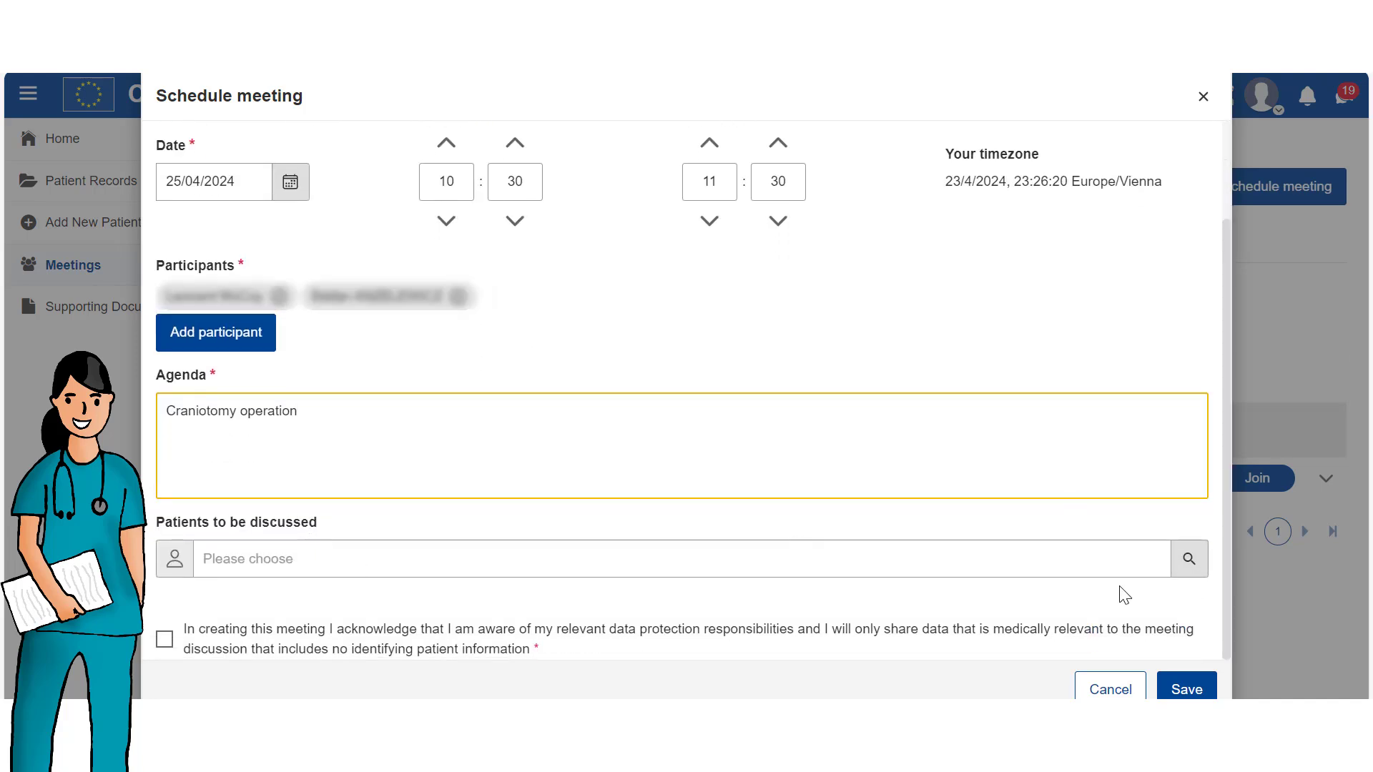
click(1103, 571)
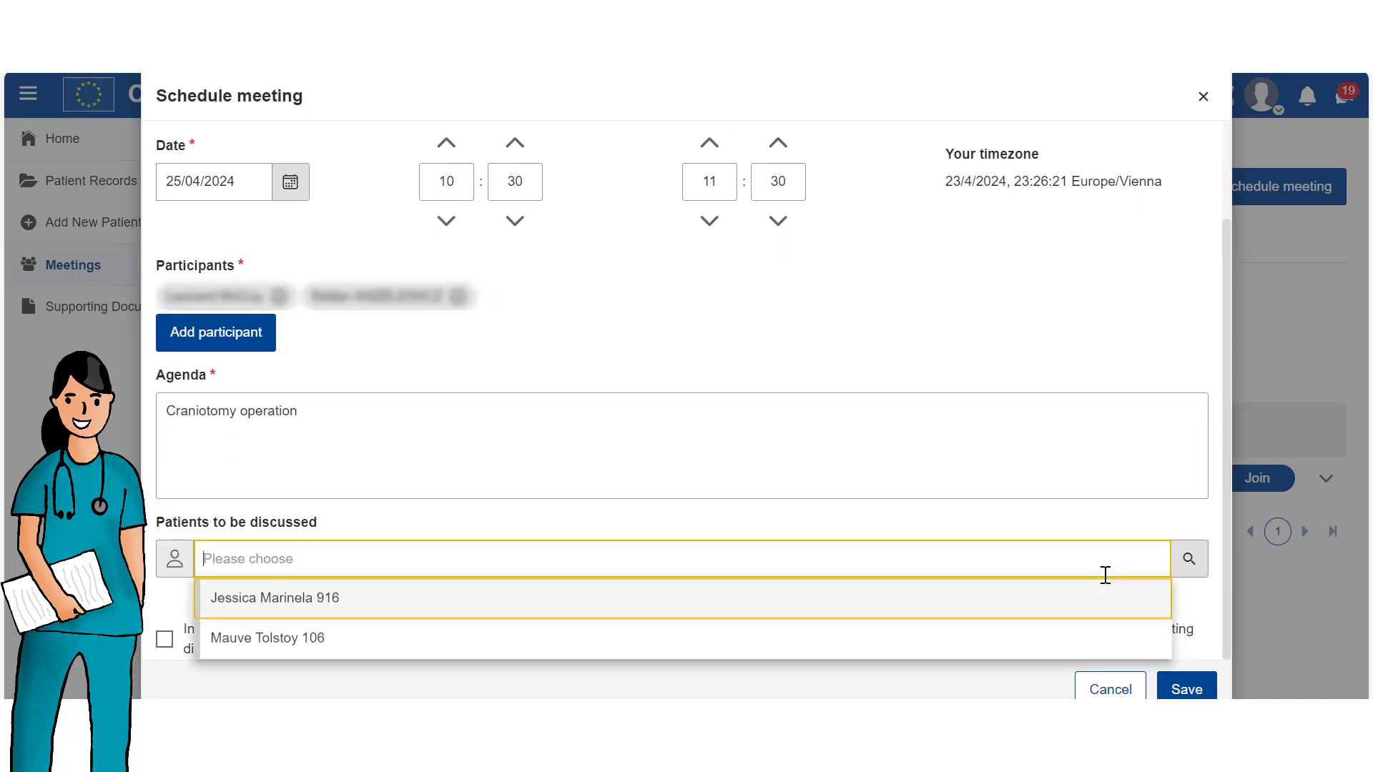
click(266, 640)
Acknowledge the data-protection responsibilities and save the Craniotomy operation meeting.
scroll(284, 634, down, 1)
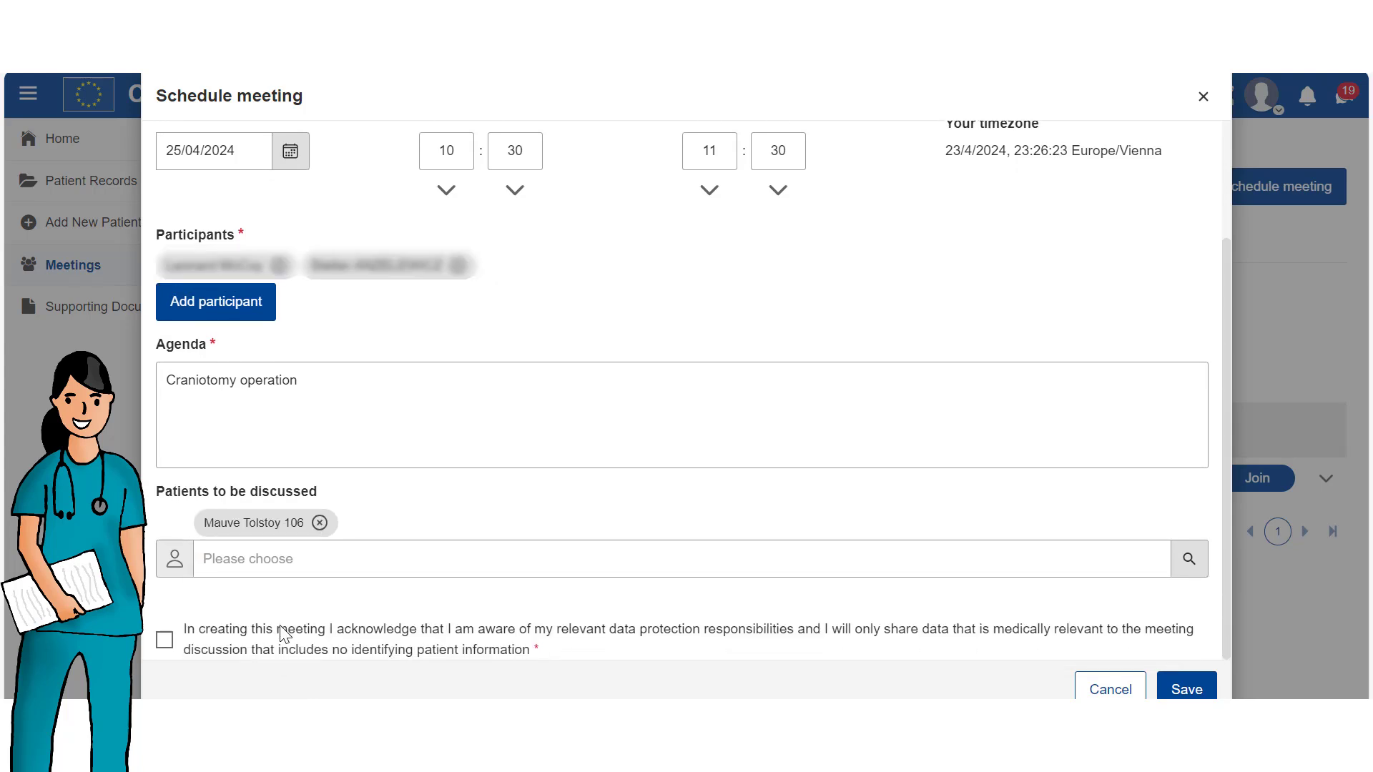
click(164, 640)
click(1177, 690)
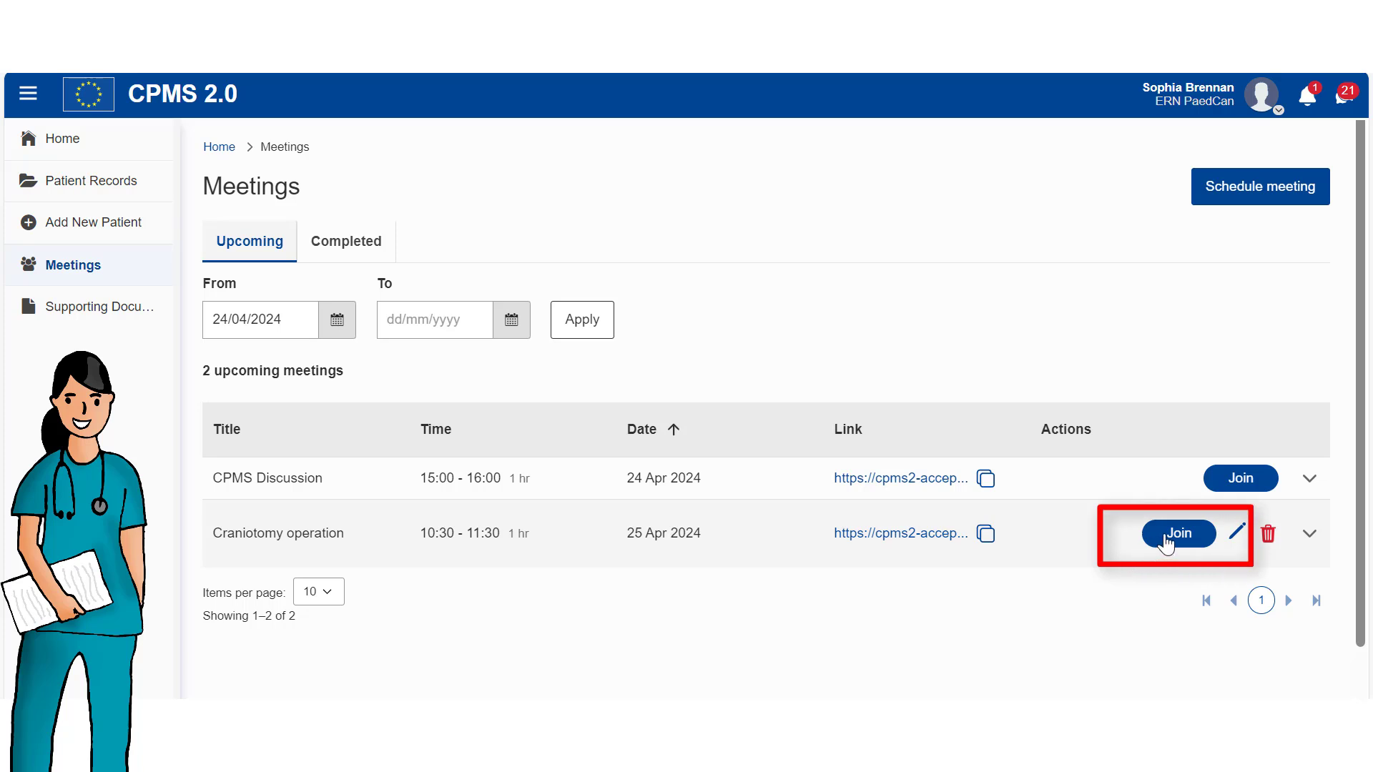
Join the Craniotomy operation room with microphone audio.
click(1167, 538)
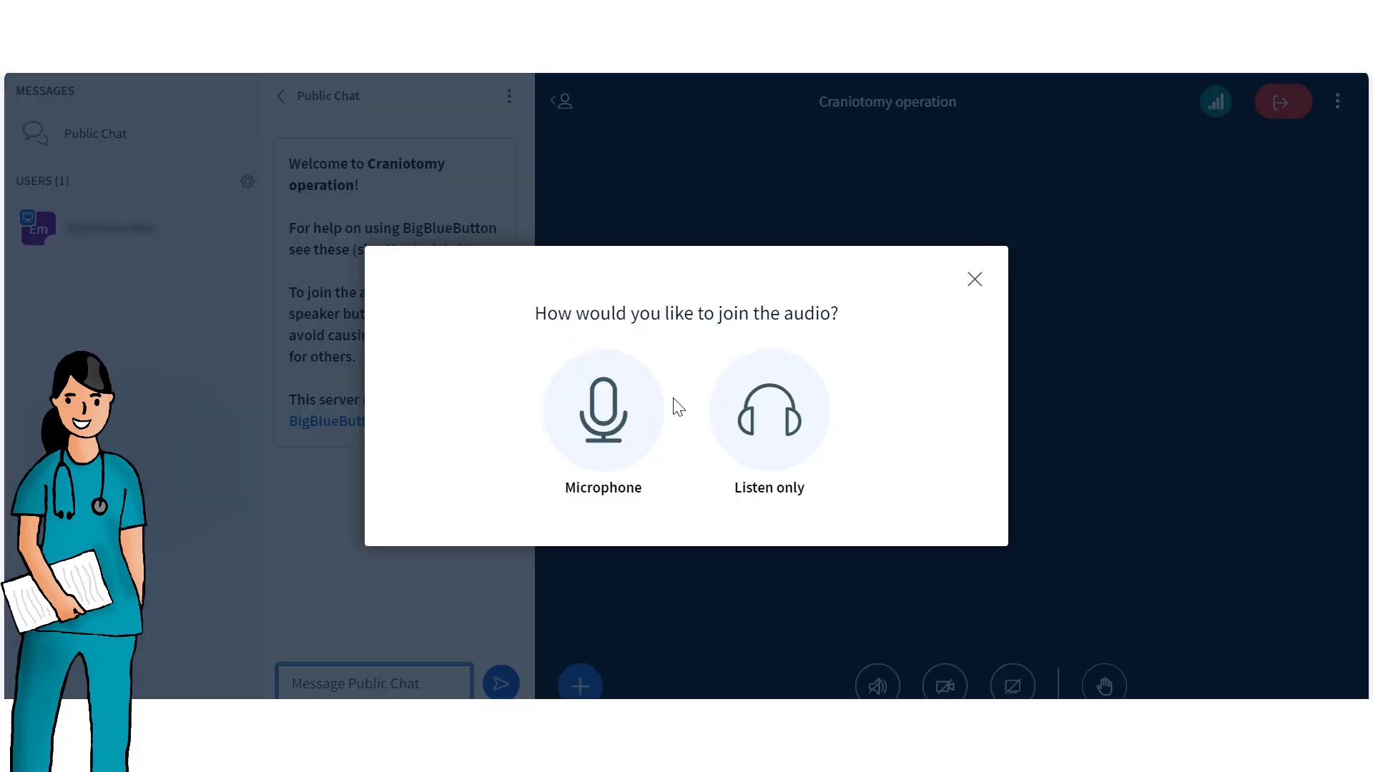
click(629, 418)
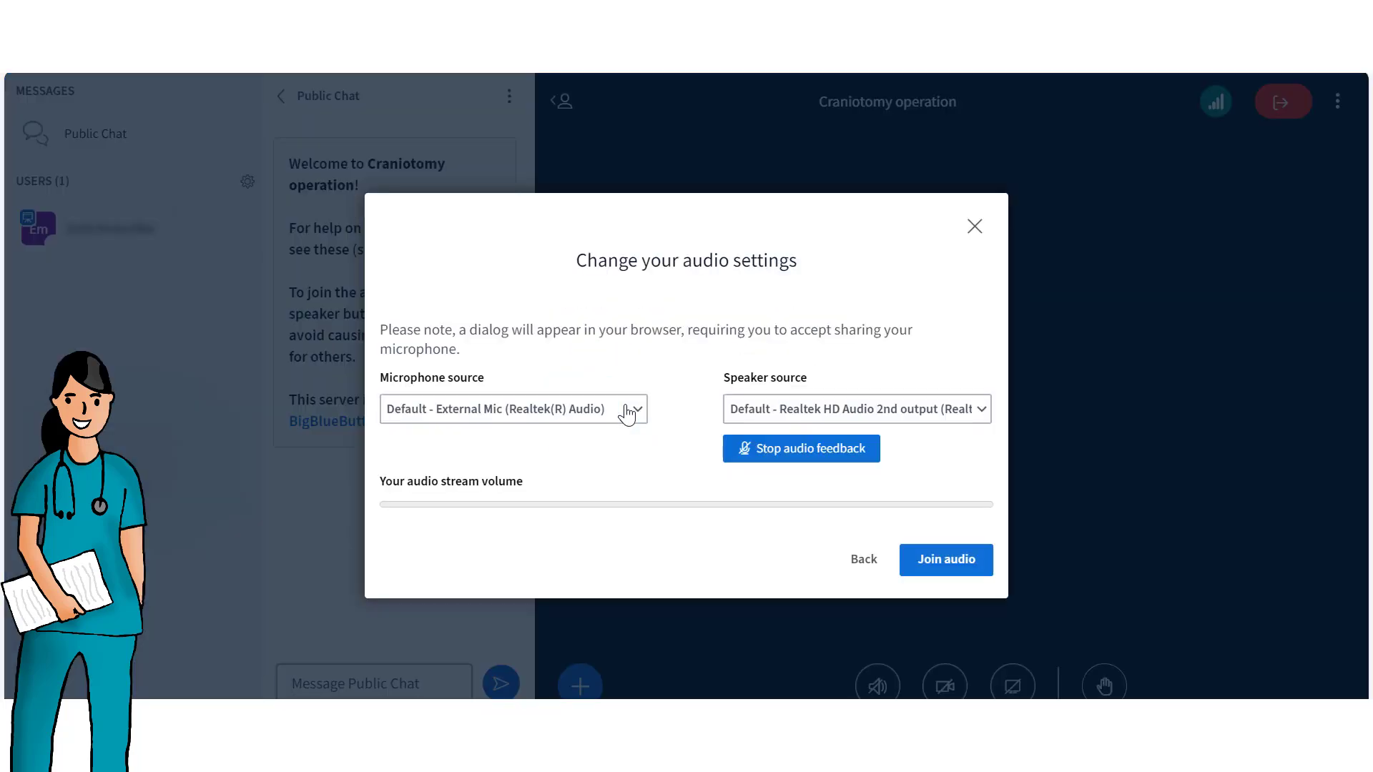
click(951, 561)
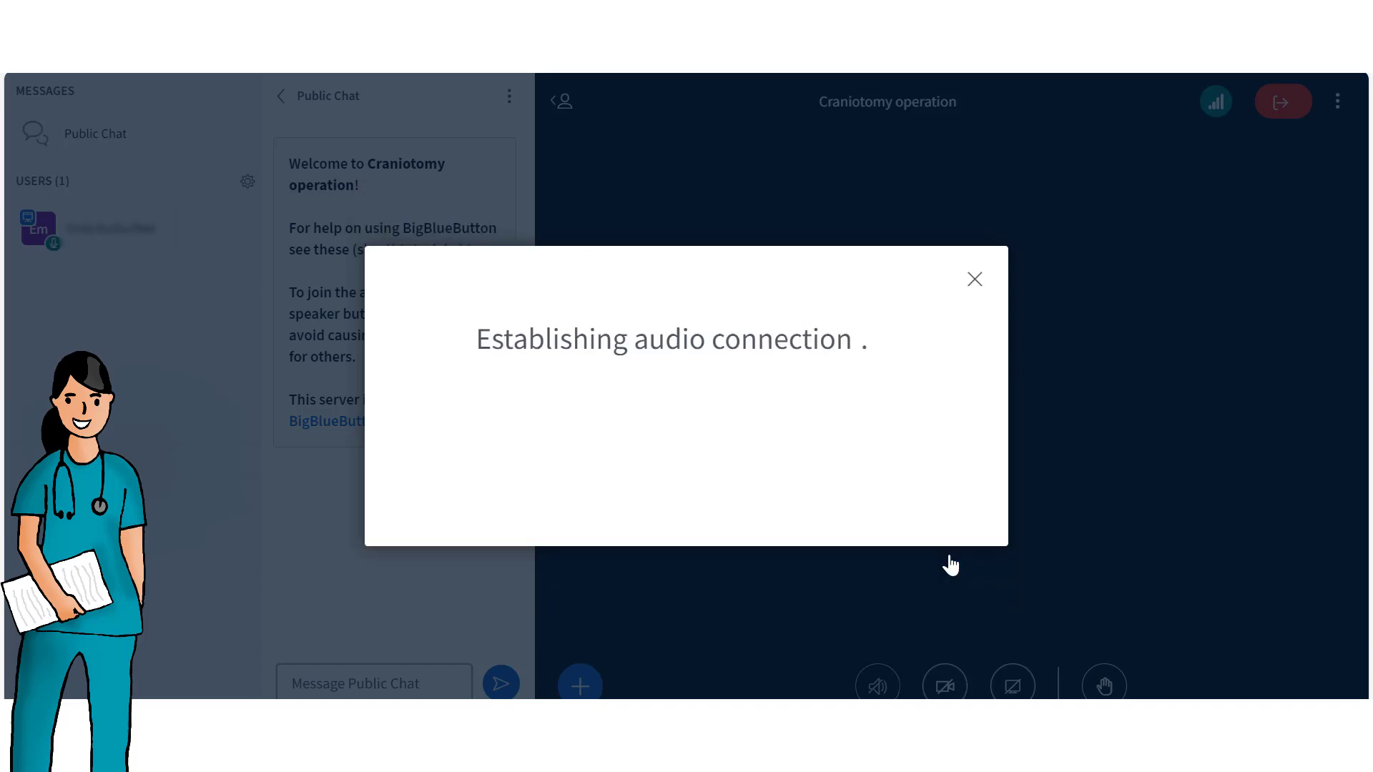
Post 'Meeting will start in 5 minutes' in the public chat.
click(330, 685)
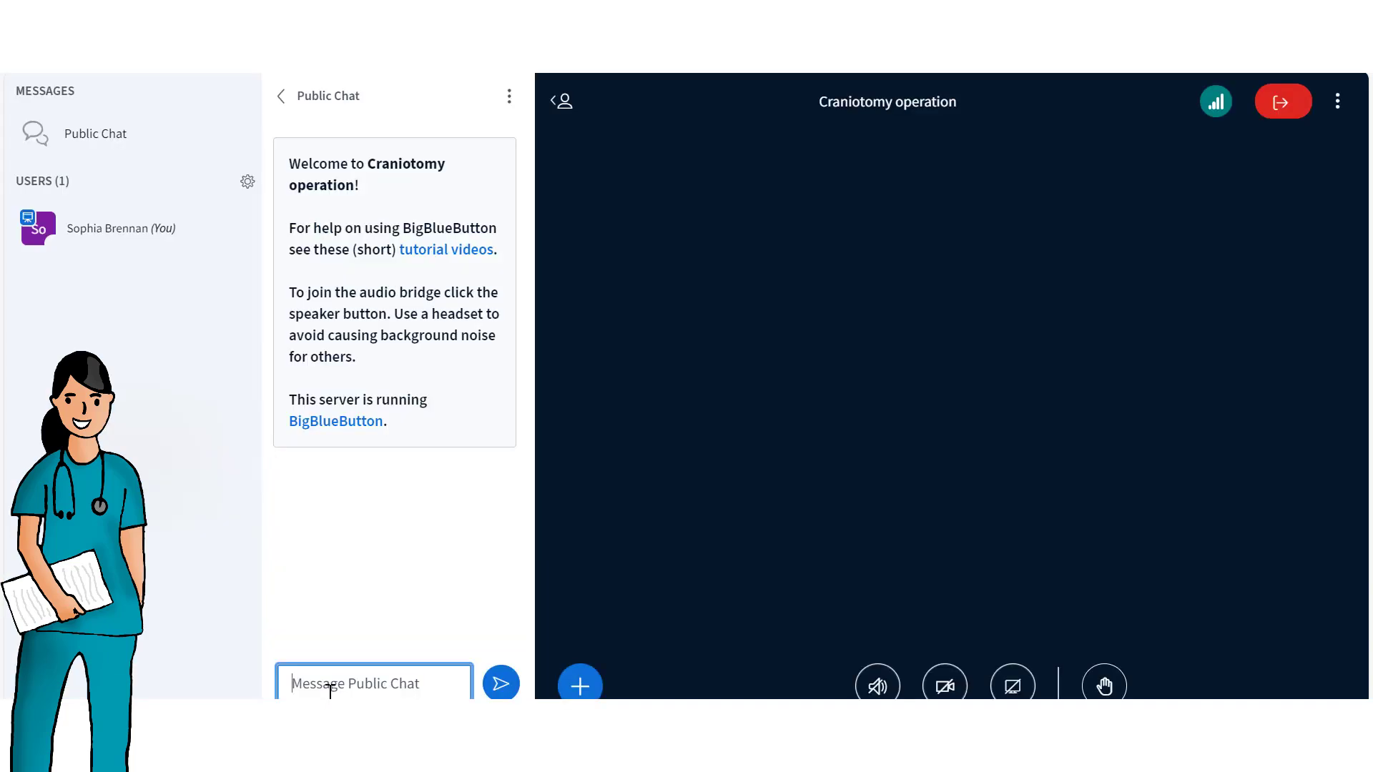
text(Meeting will start in 5 minutes)
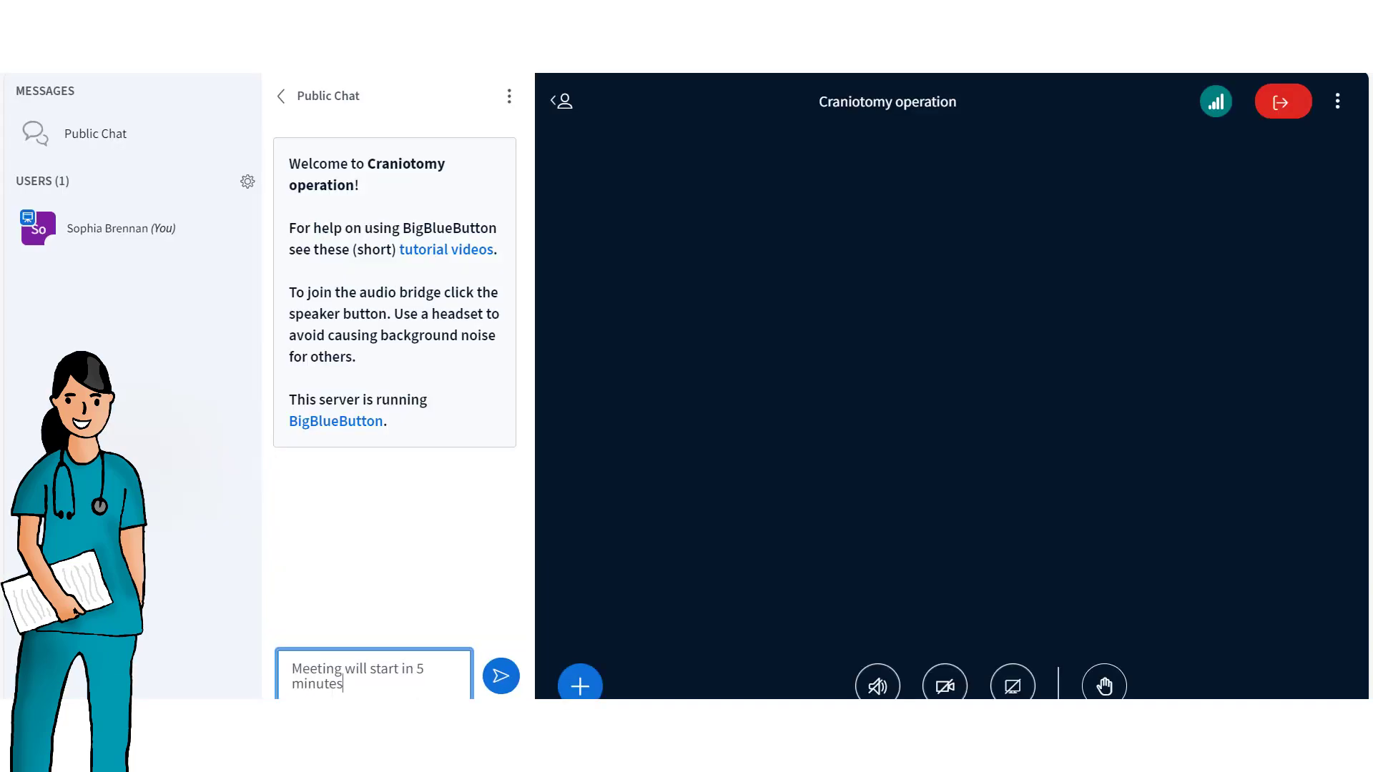
click(500, 680)
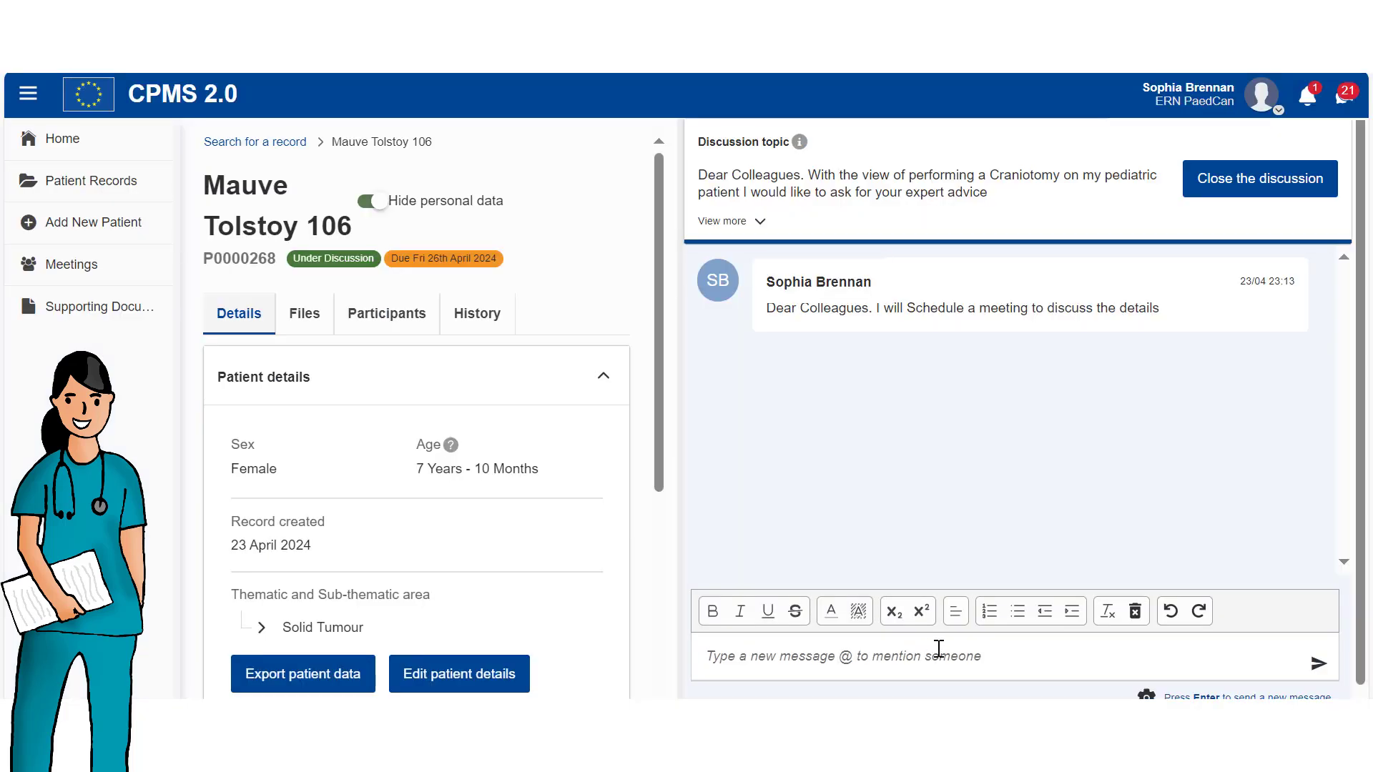
Post a message in the discussion thanking everyone for their valuable input during the meeting.
click(939, 649)
text(T)
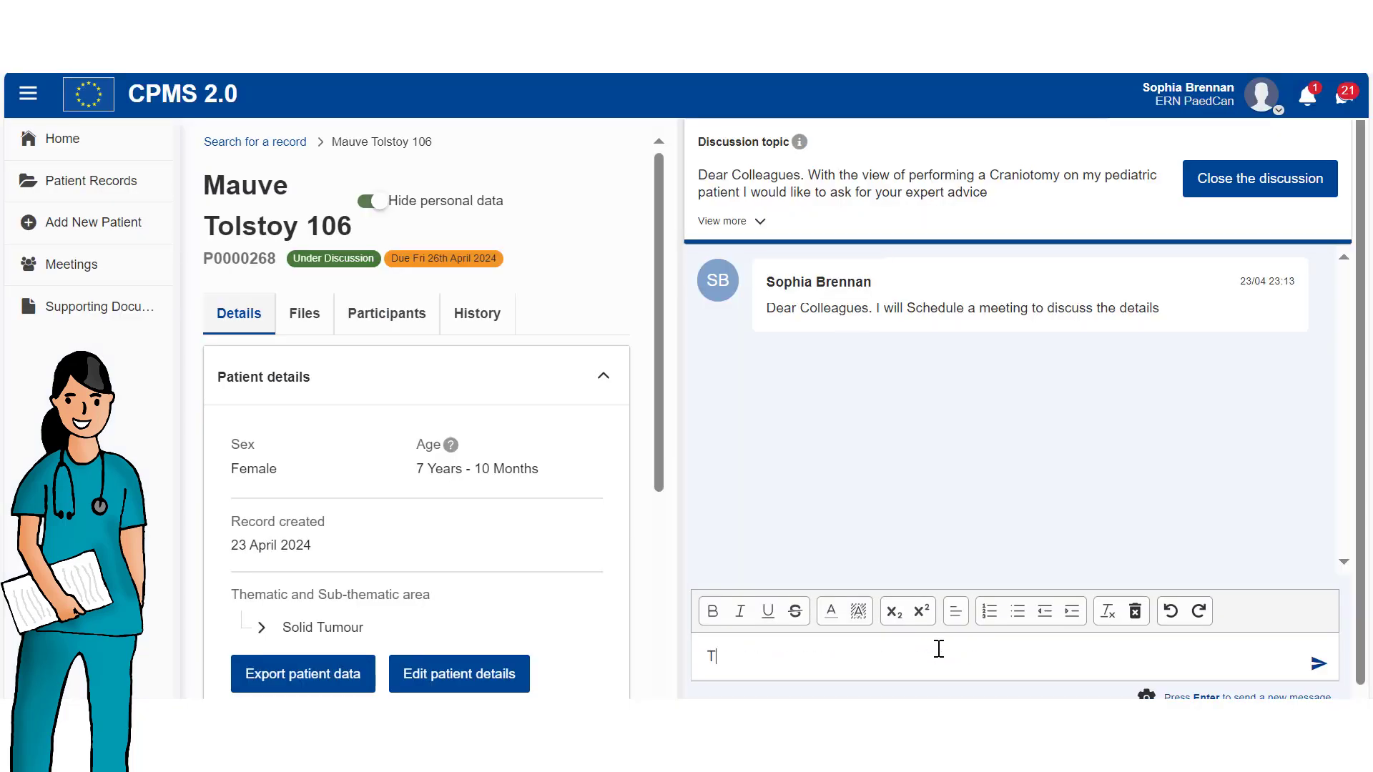
text(hank you everyone for your valuable input during the meeting. I got the advice I needed, so I will close the discussion)
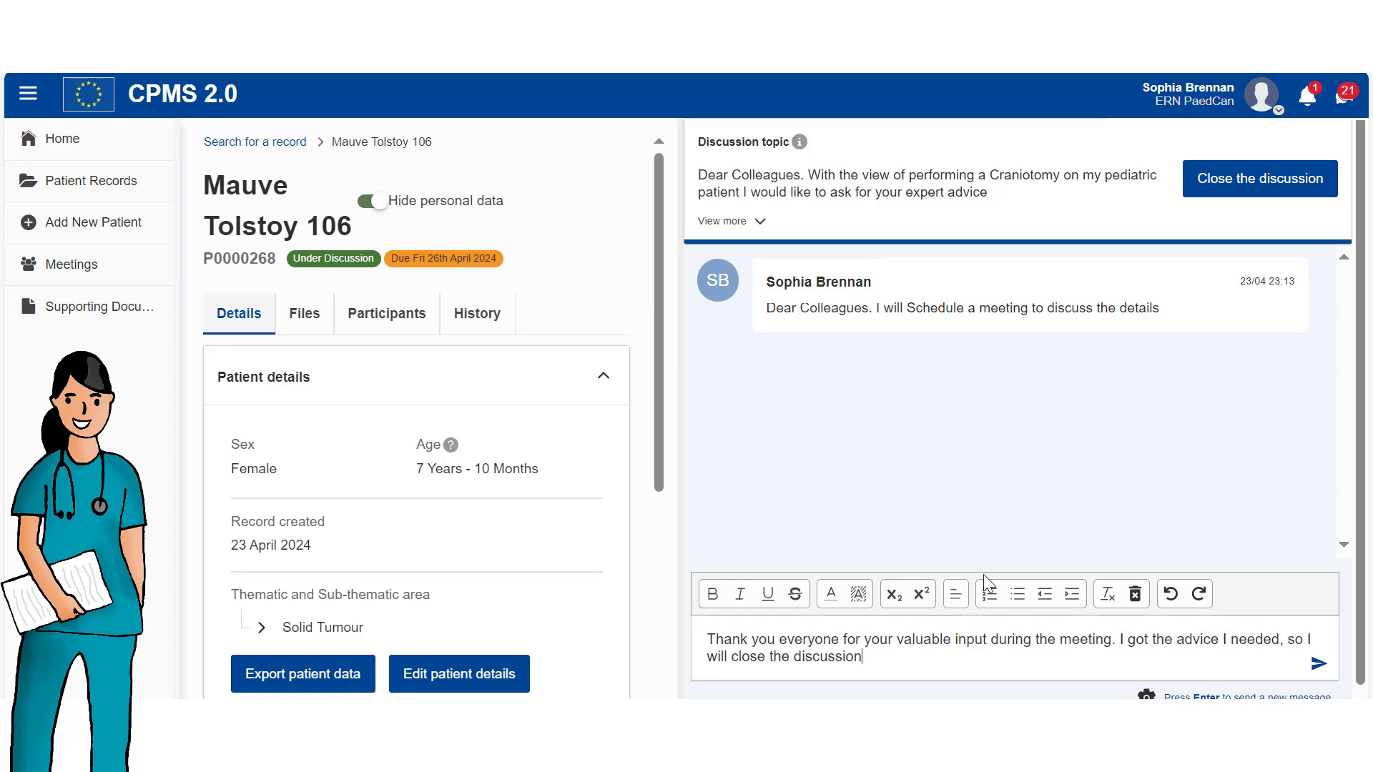
click(1317, 664)
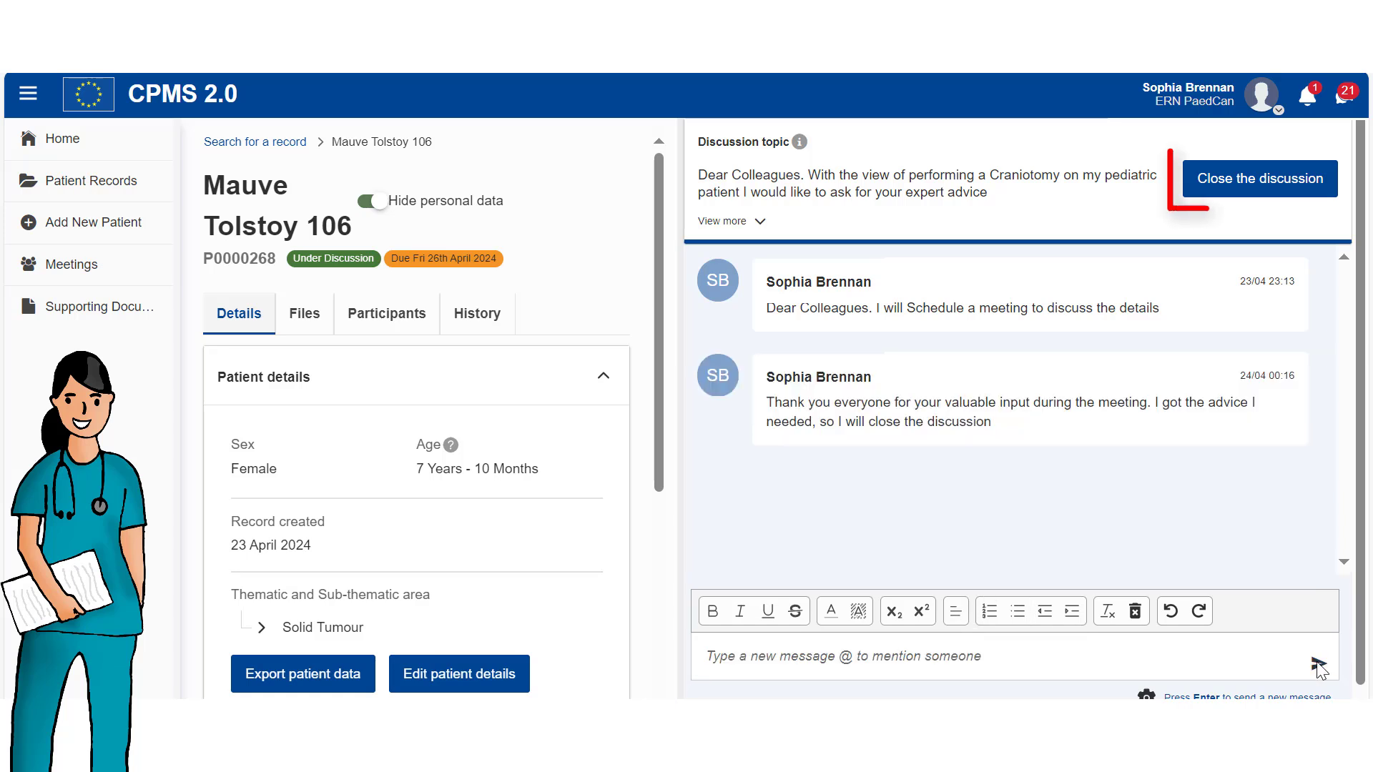
Close the discussion with a pasted conclusion comment saying the needed advice was obtained.
click(1244, 184)
text(I got the information I needed from the participants of my discussion)
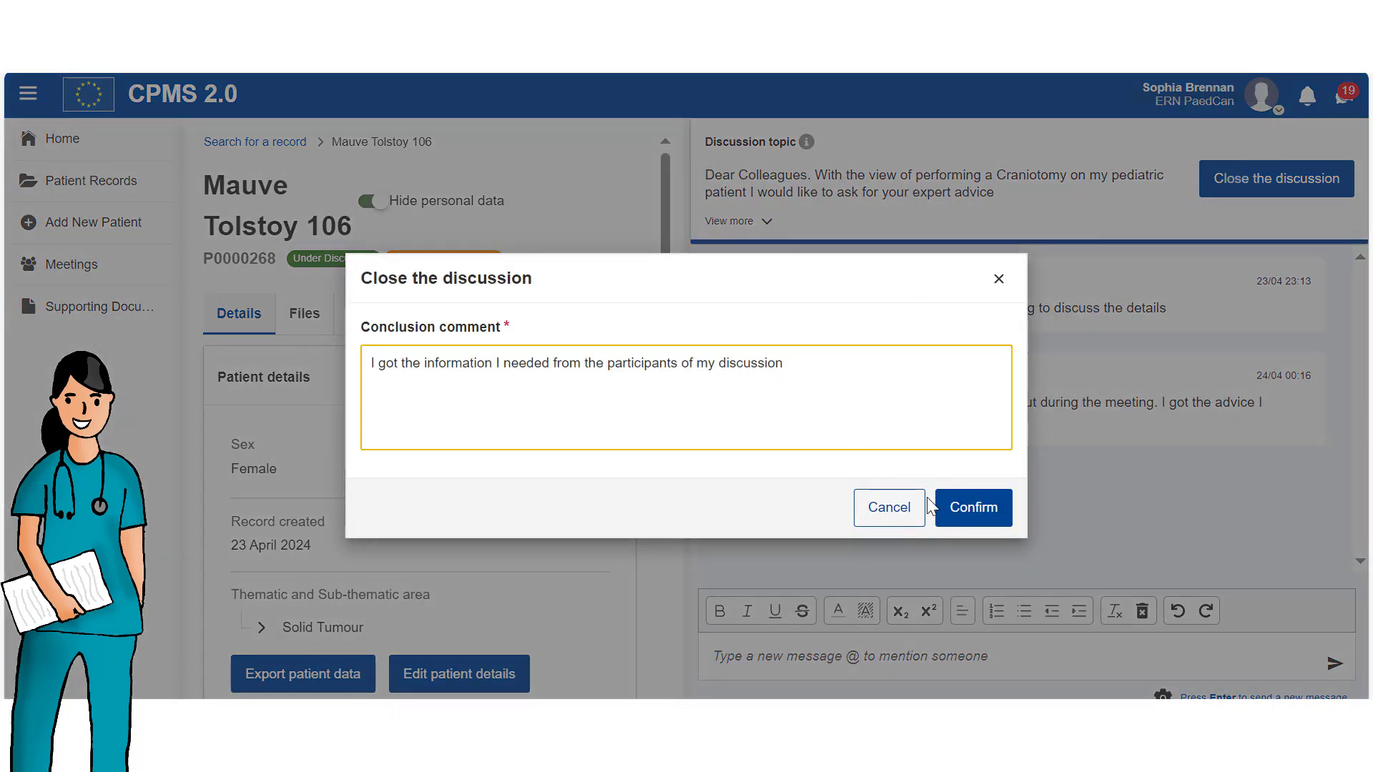
click(983, 509)
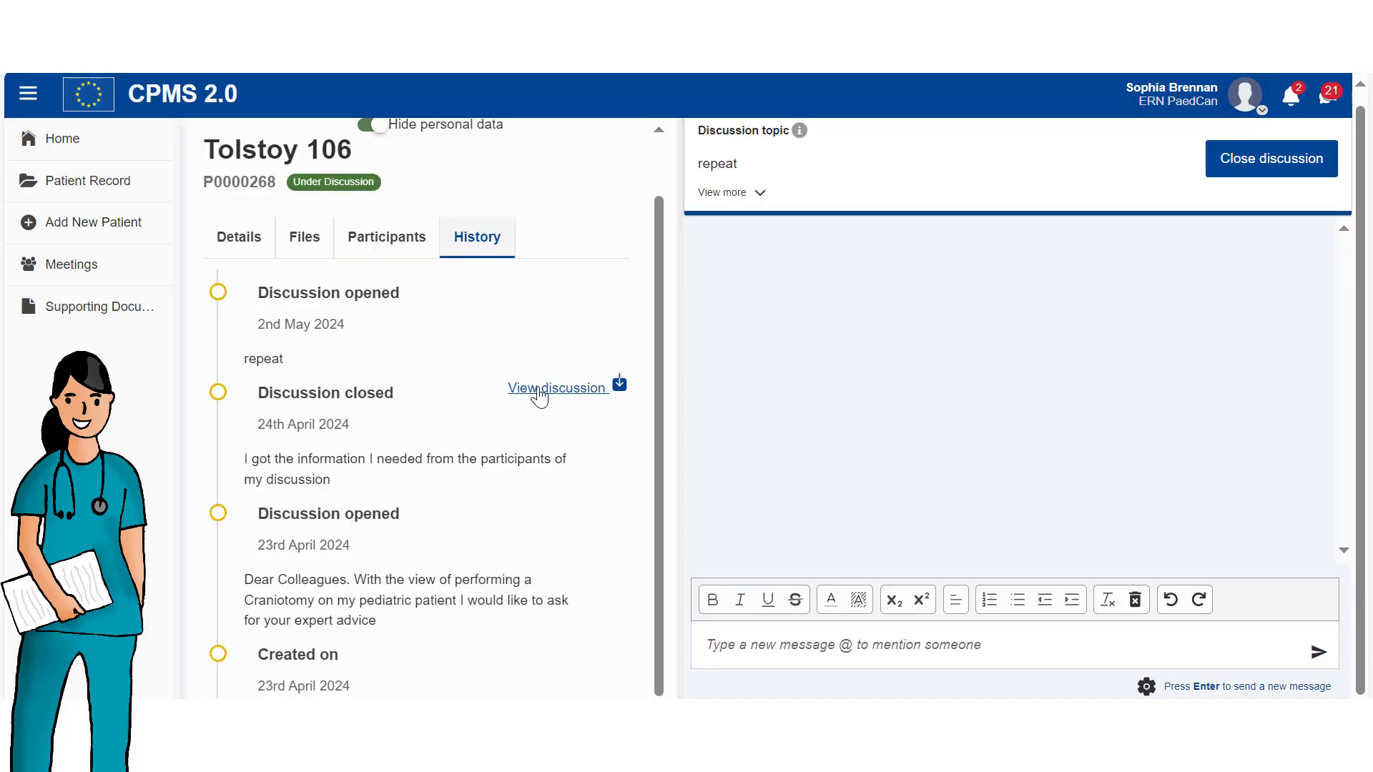
View the closed discussion's content from the History tab.
click(544, 388)
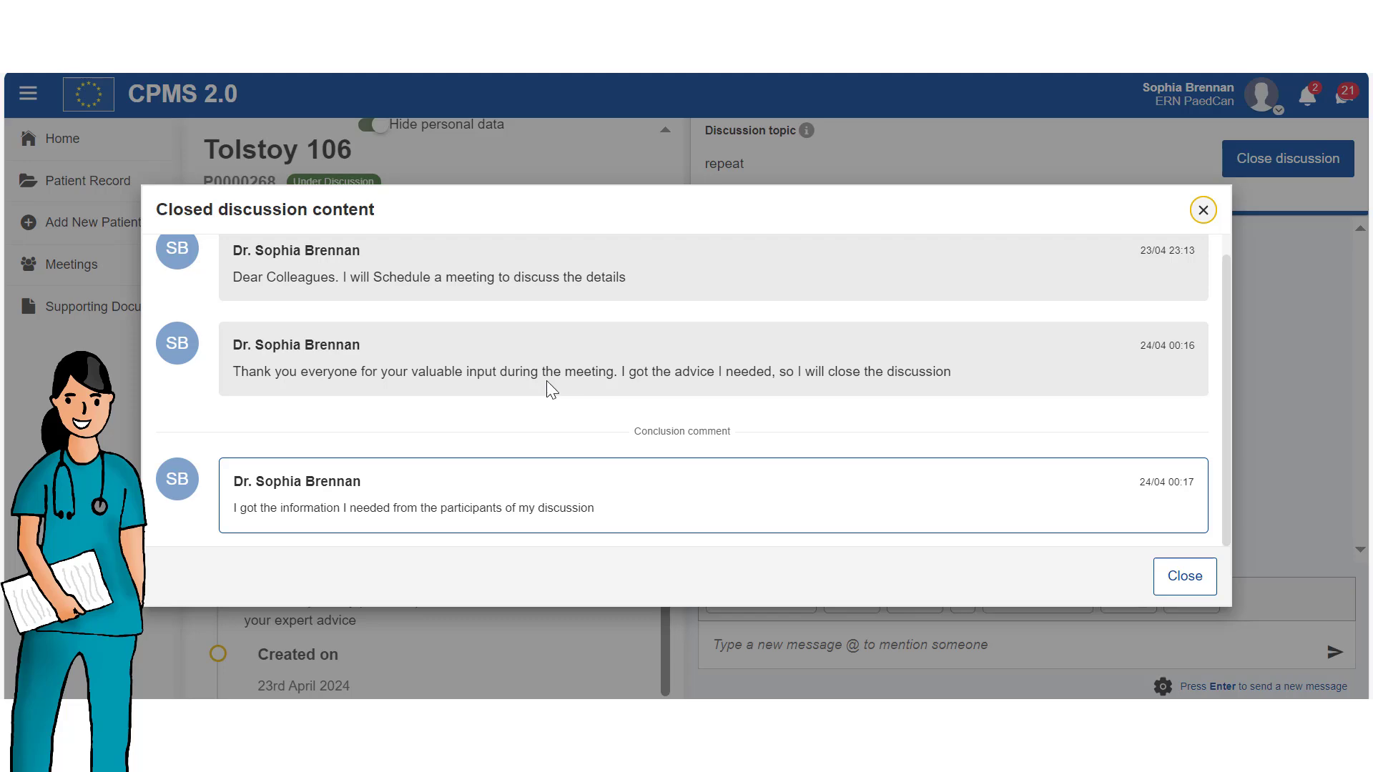
scroll(547, 381, up, 1)
click(1185, 579)
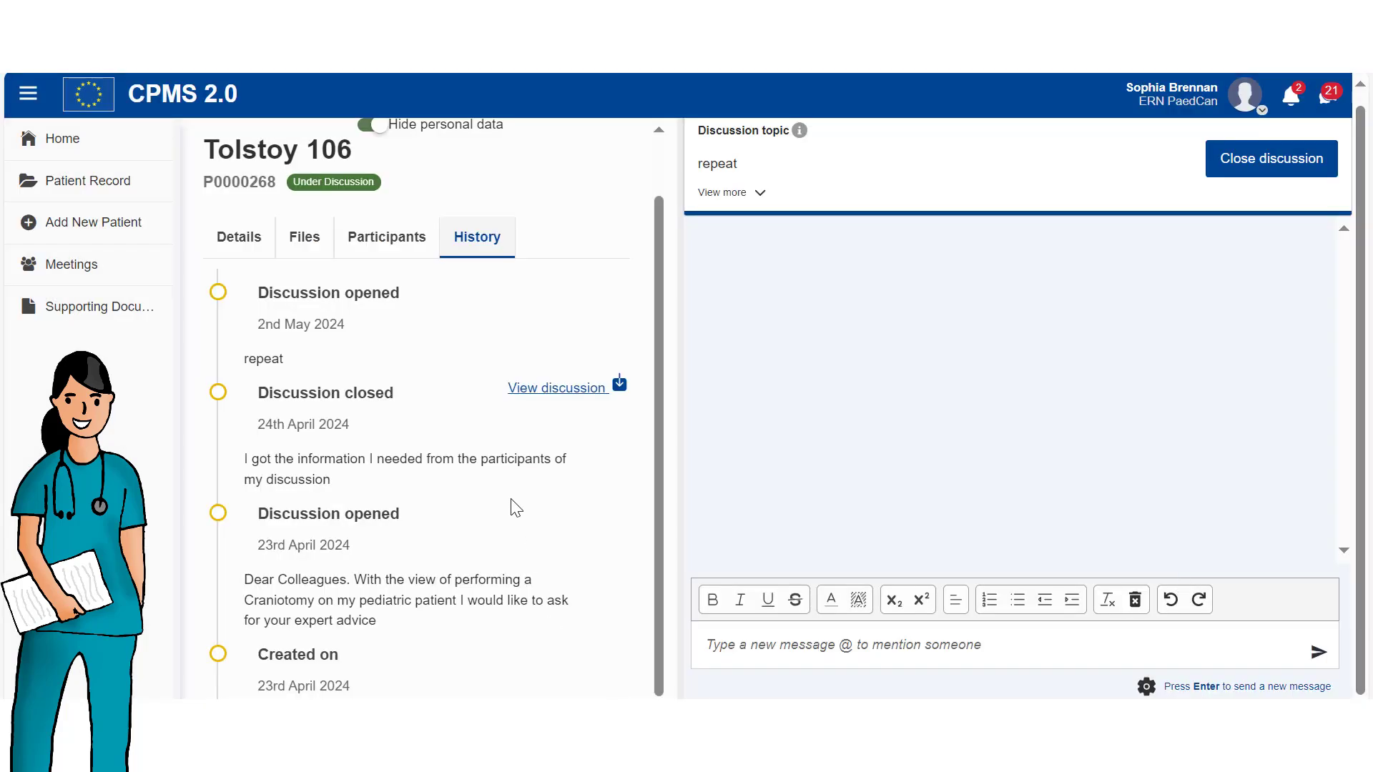
Download the closed discussion after accepting the download disclaimer.
click(620, 388)
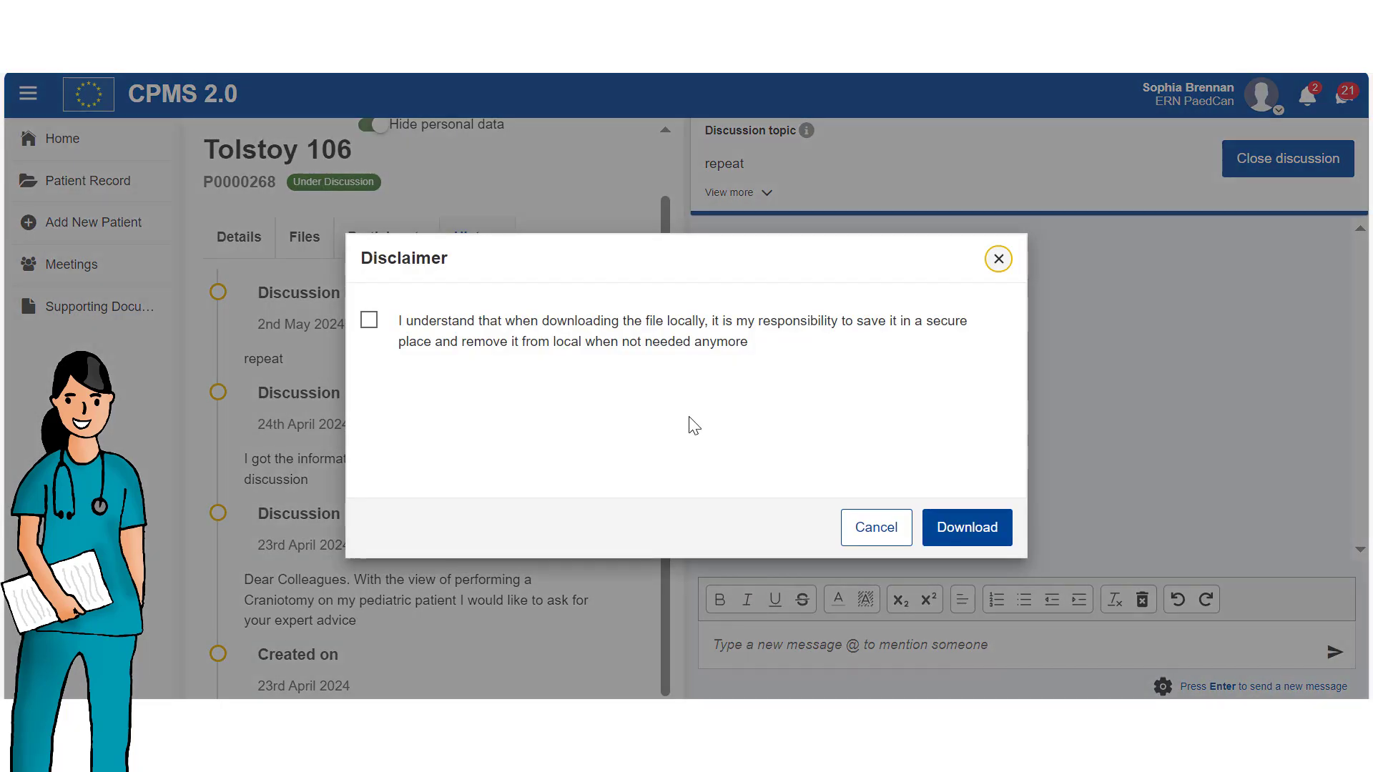
click(377, 334)
click(966, 527)
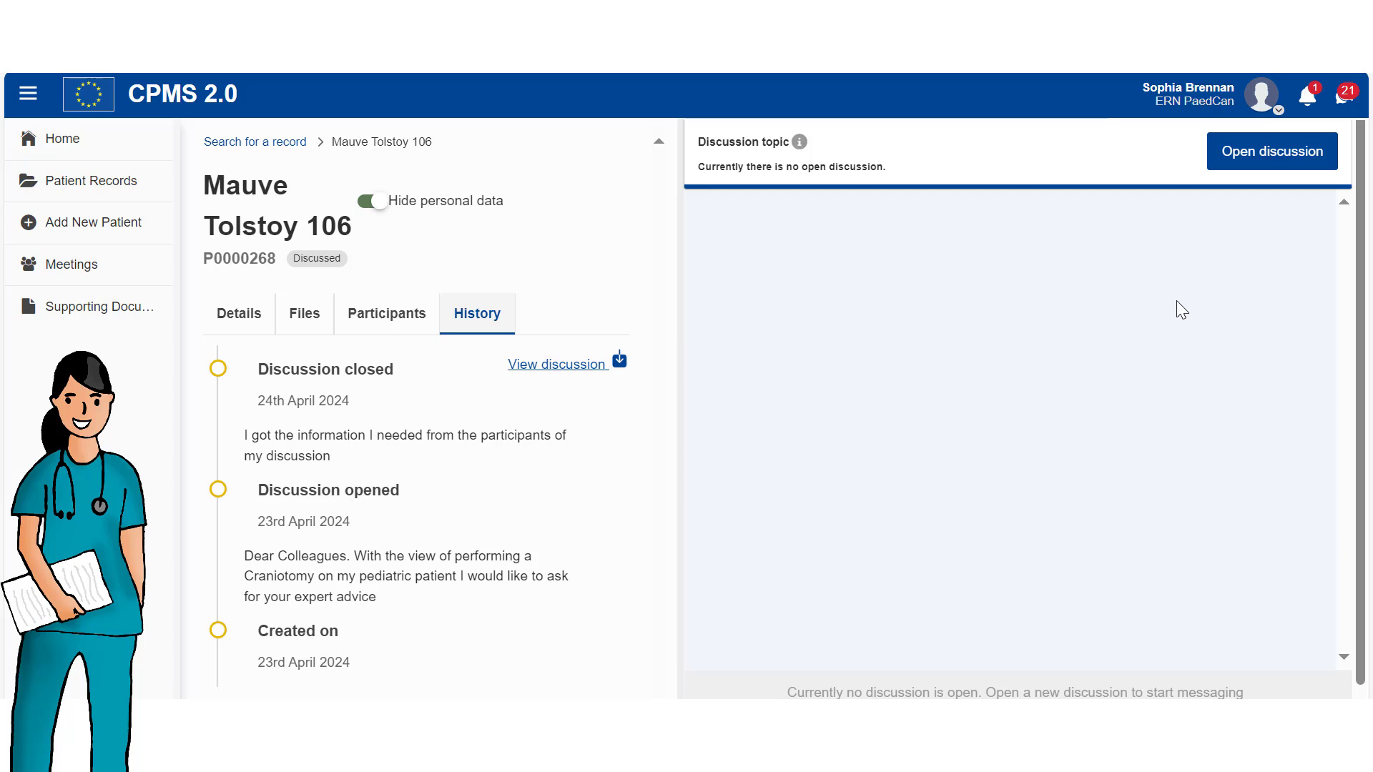
Start a new direct chat with the colleague found through the contact search.
click(1344, 95)
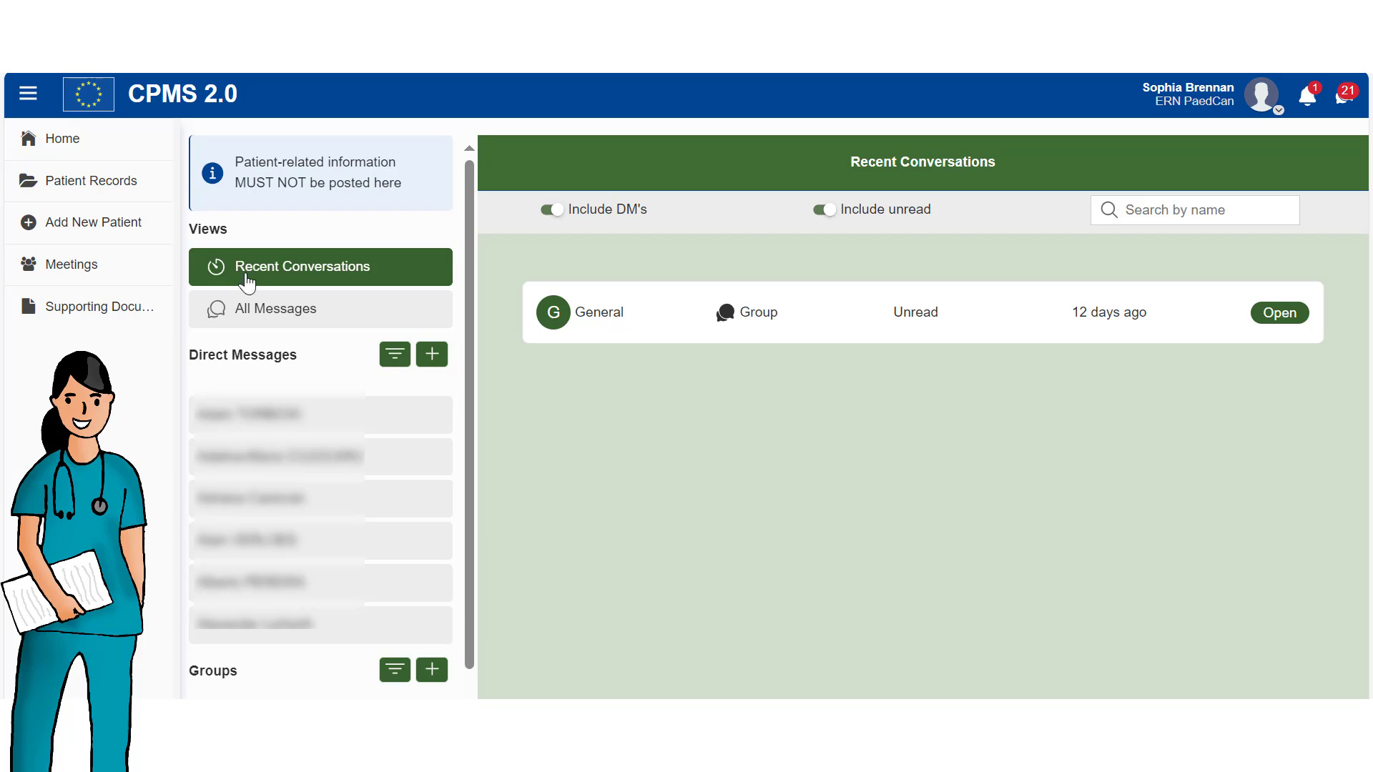
click(431, 356)
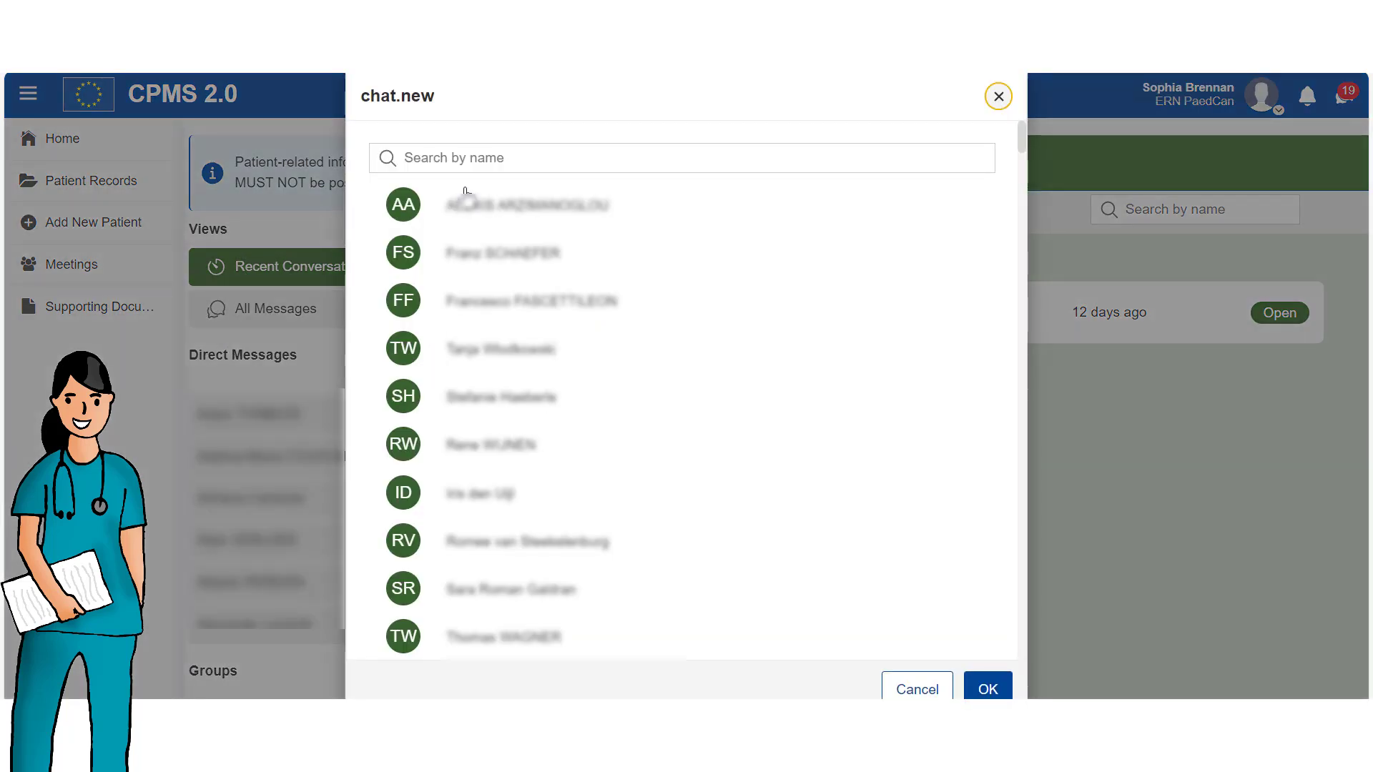
click(469, 159)
text(ale)
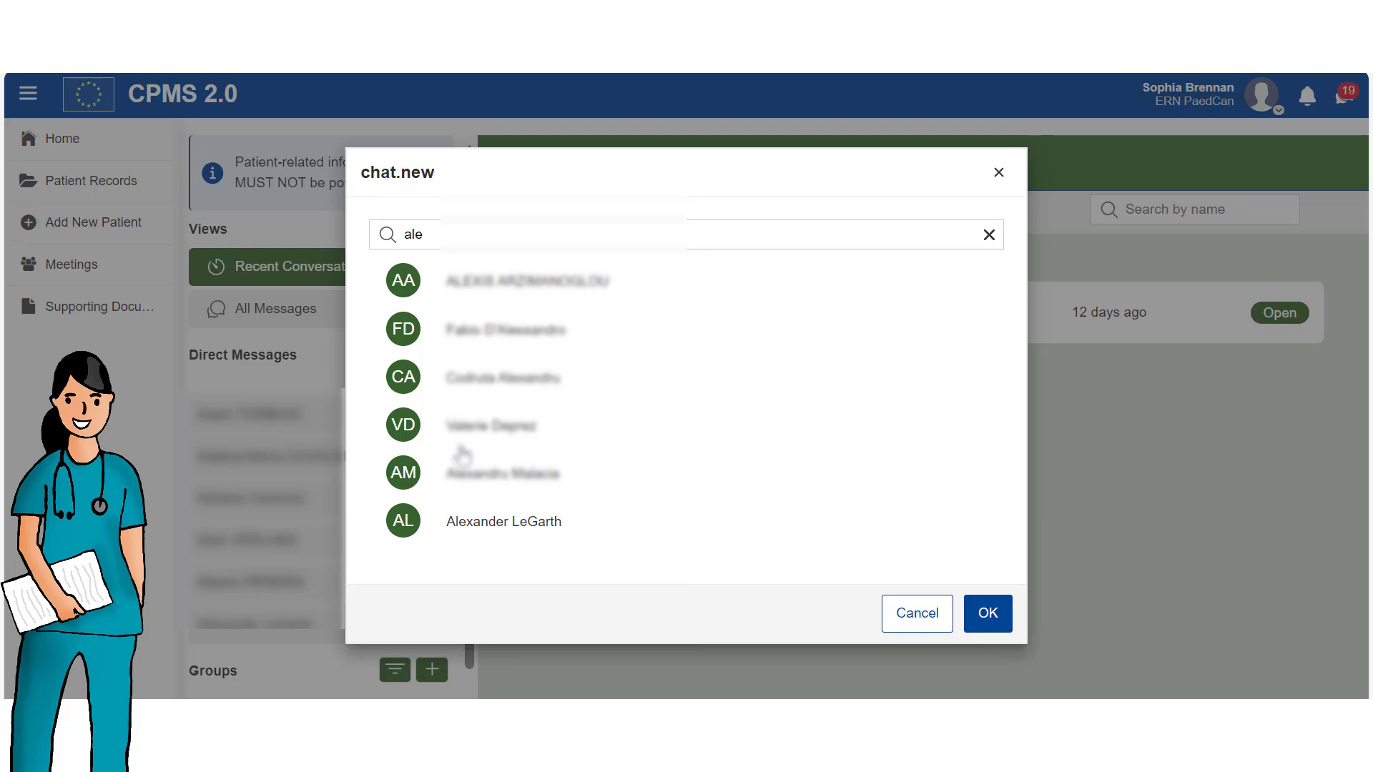
click(547, 523)
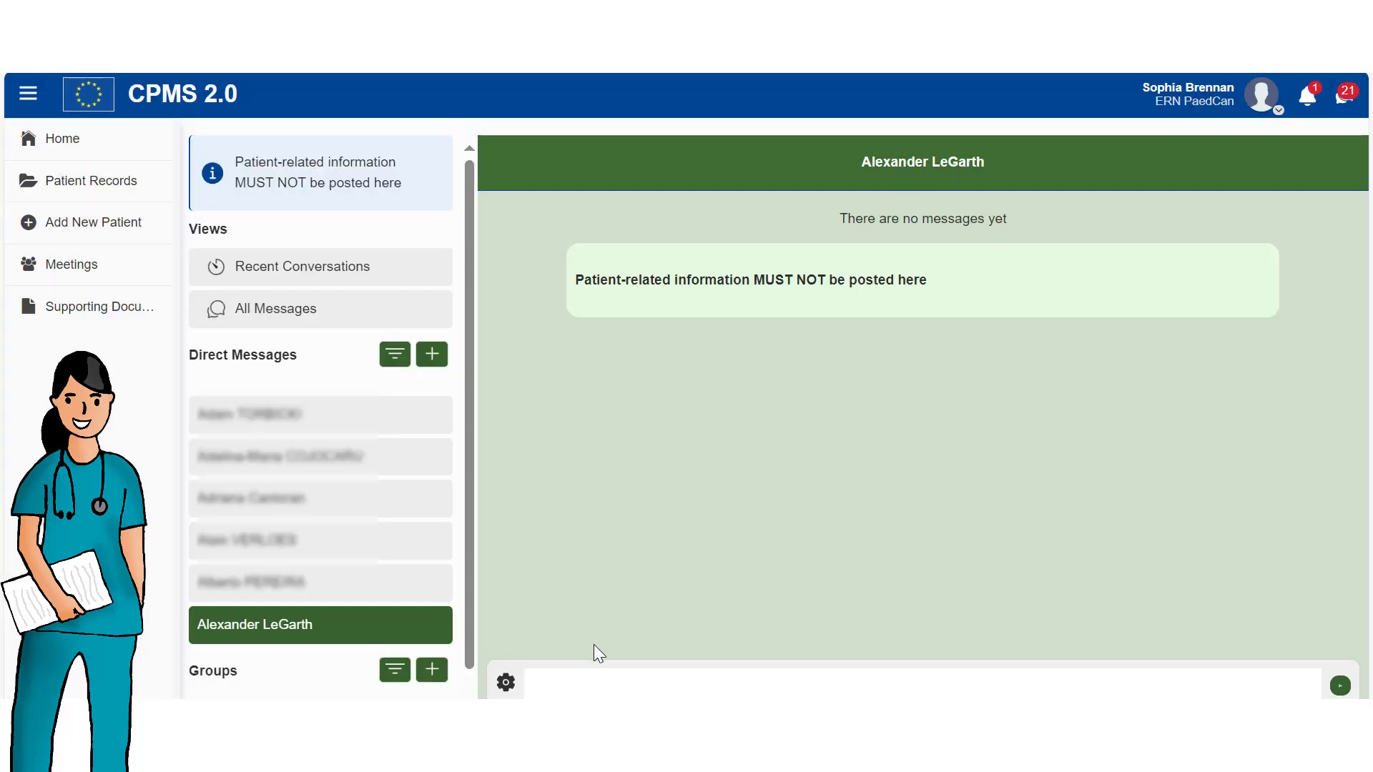
Send the colleague a message asking for their input before Friday's operation.
click(591, 681)
text(De)
text(a)
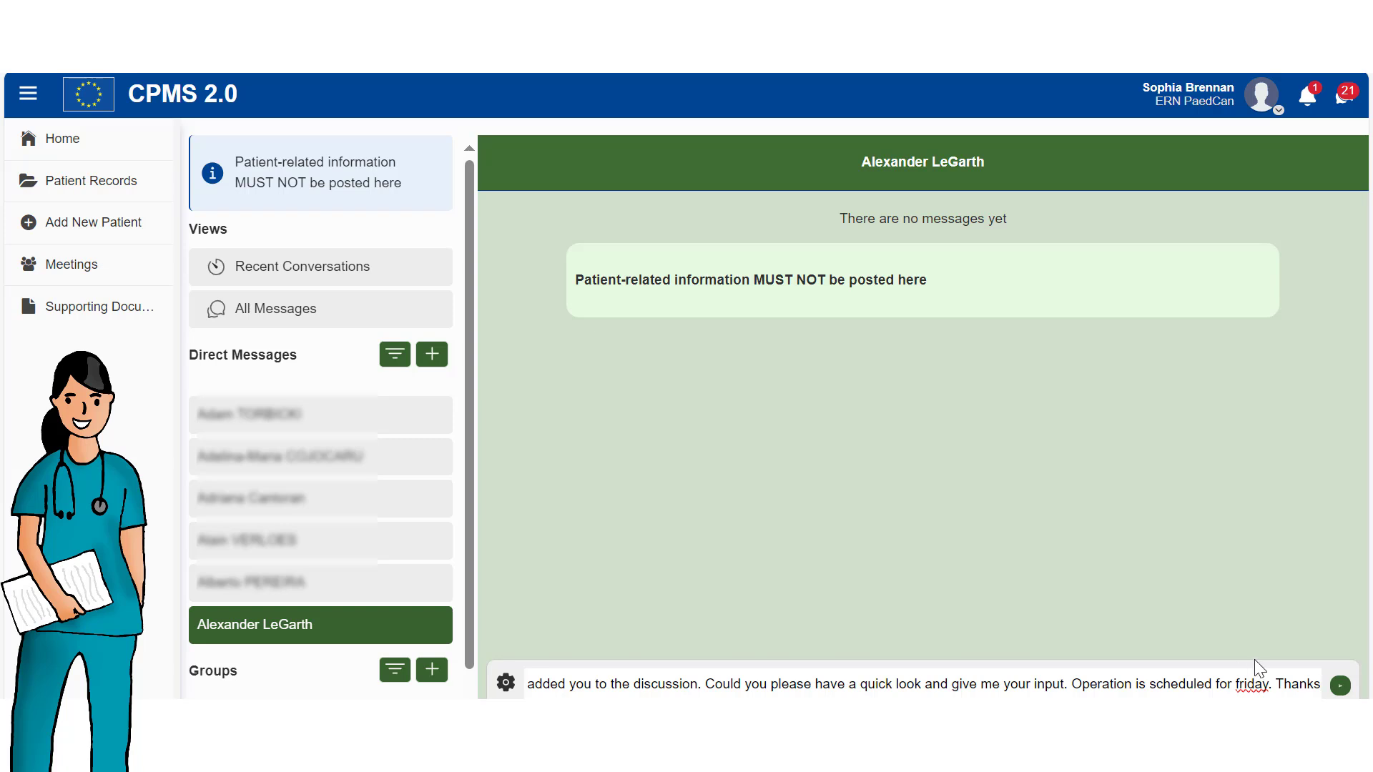
click(1340, 685)
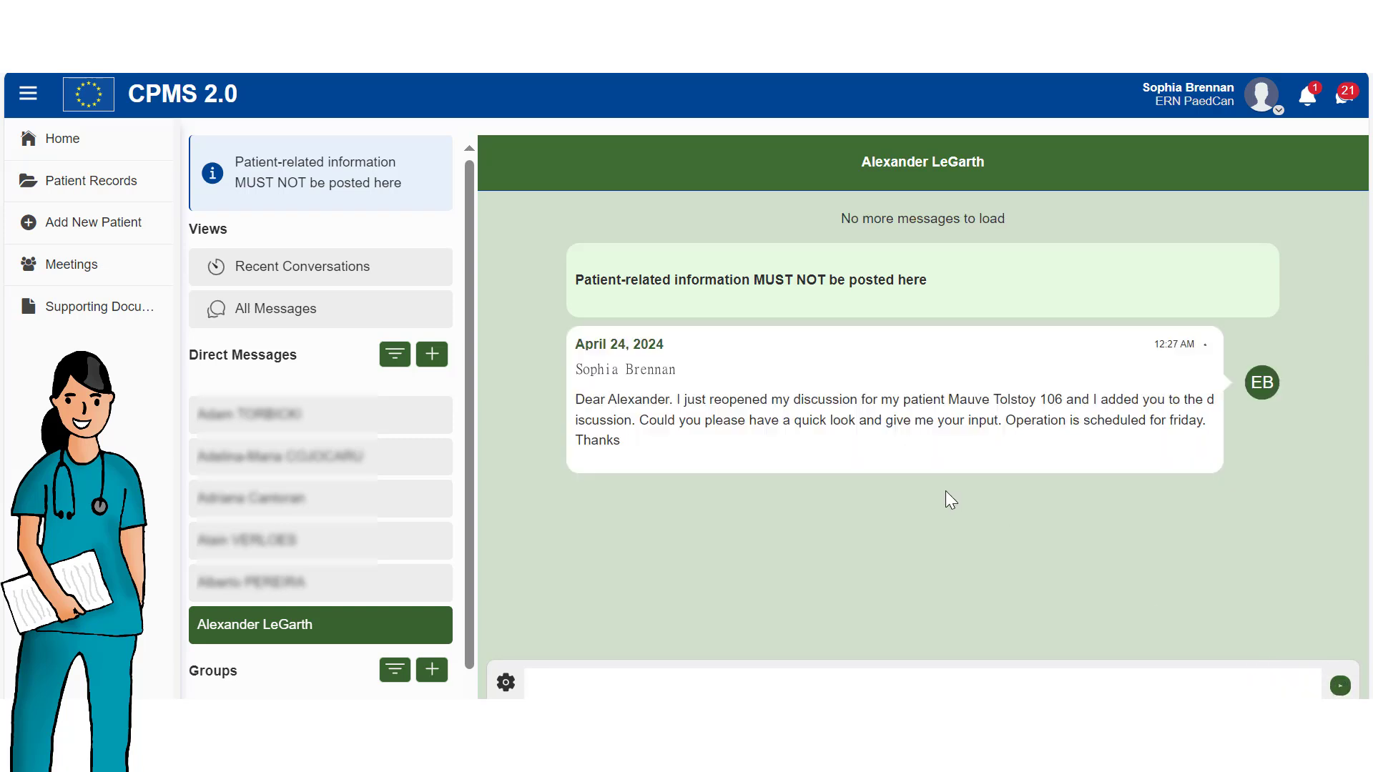